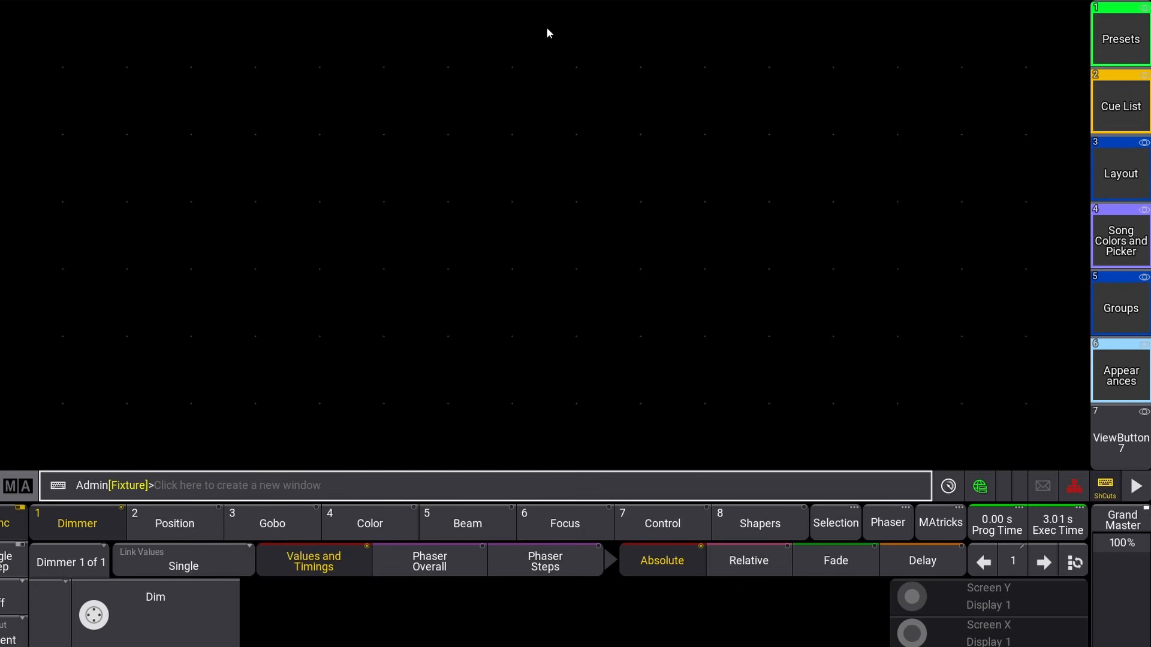
# Open a Dynamic preset pool window on the empty screen.
pyautogui.click(8, 14)
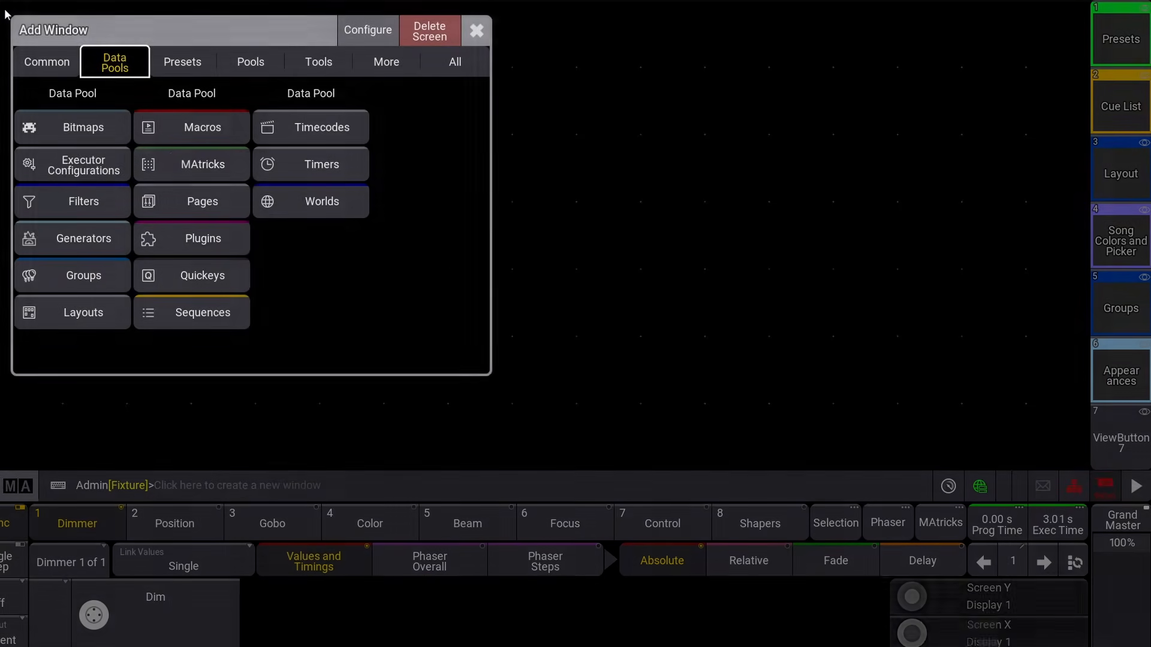
pyautogui.click(179, 61)
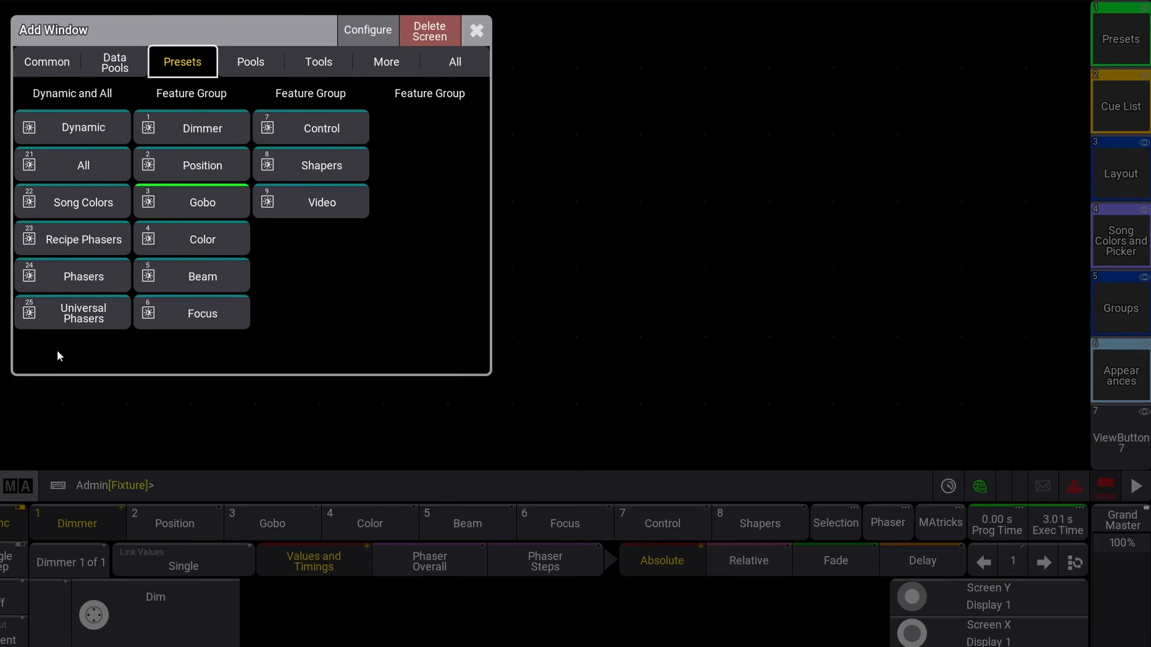
pyautogui.click(77, 126)
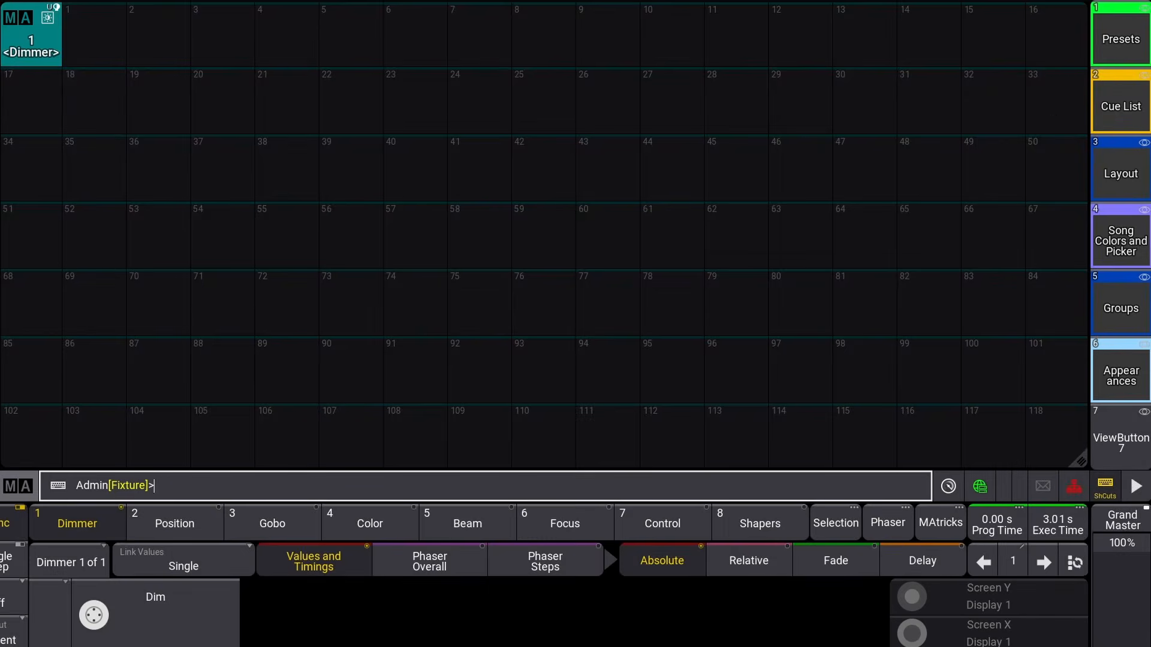
# Switch the Dynamic pool through the Position, Gobo, Color, Beam and Shapers feature groups, returning to Position.
pyautogui.click(191, 510)
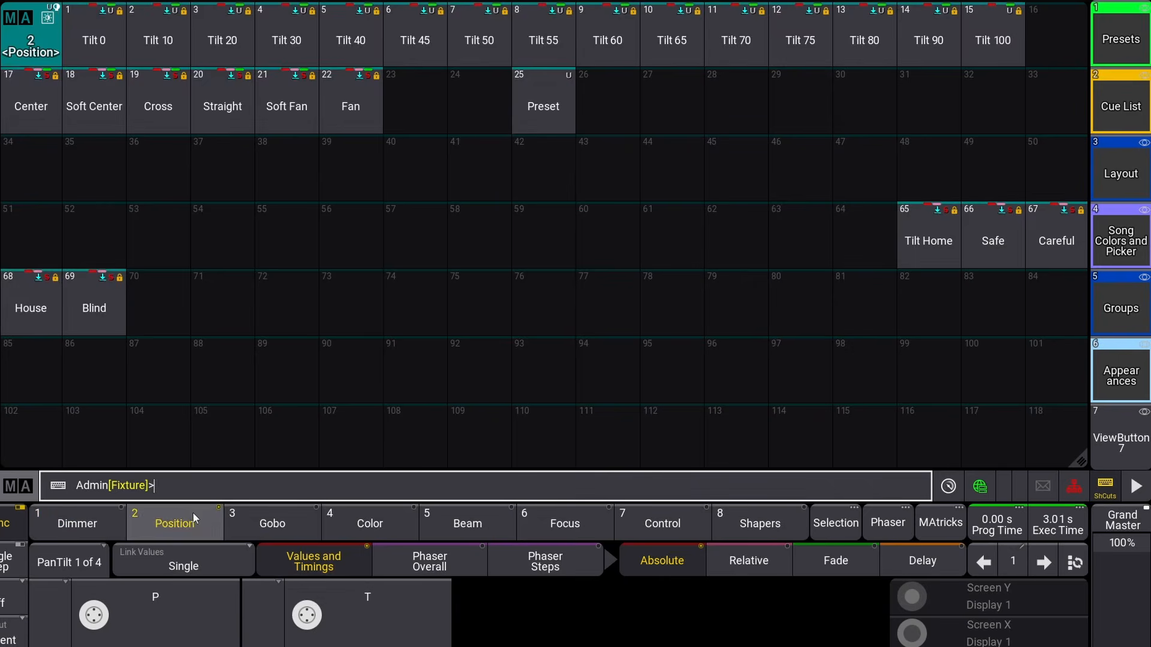
pyautogui.click(266, 524)
pyautogui.click(370, 522)
pyautogui.click(429, 520)
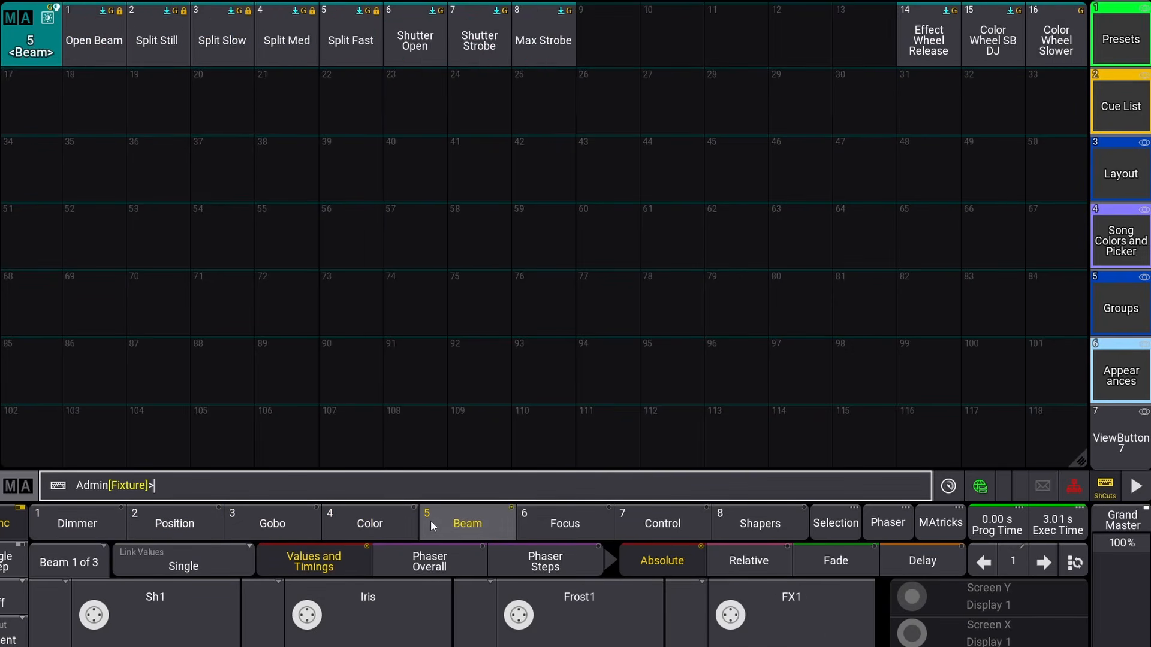
pyautogui.click(773, 521)
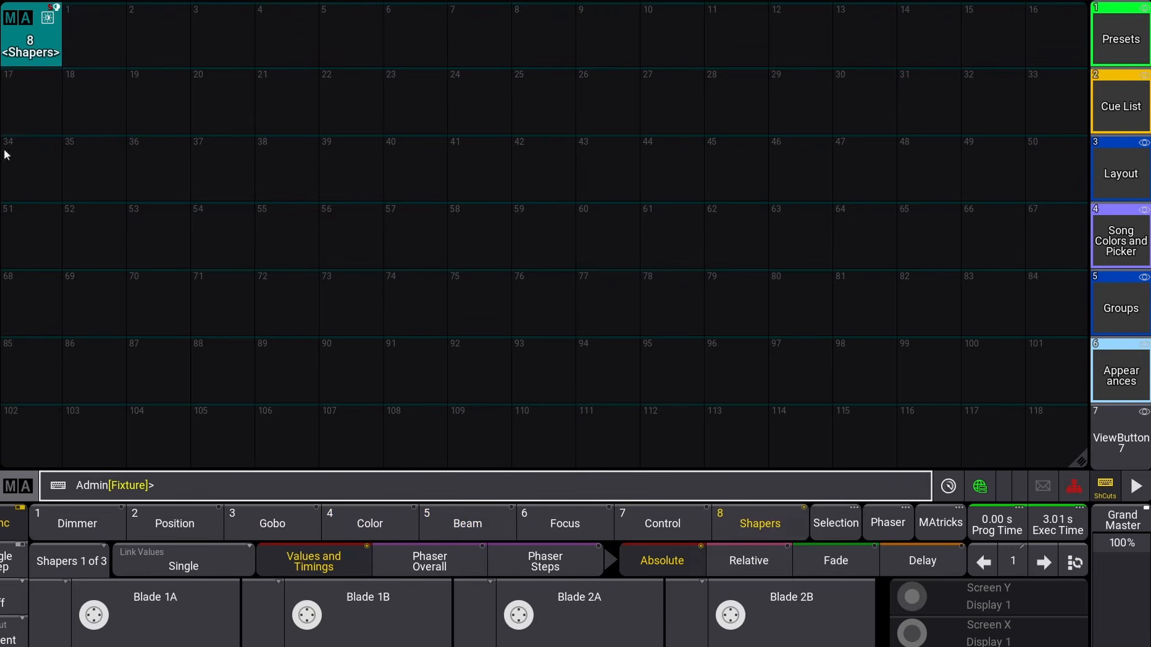
pyautogui.click(192, 527)
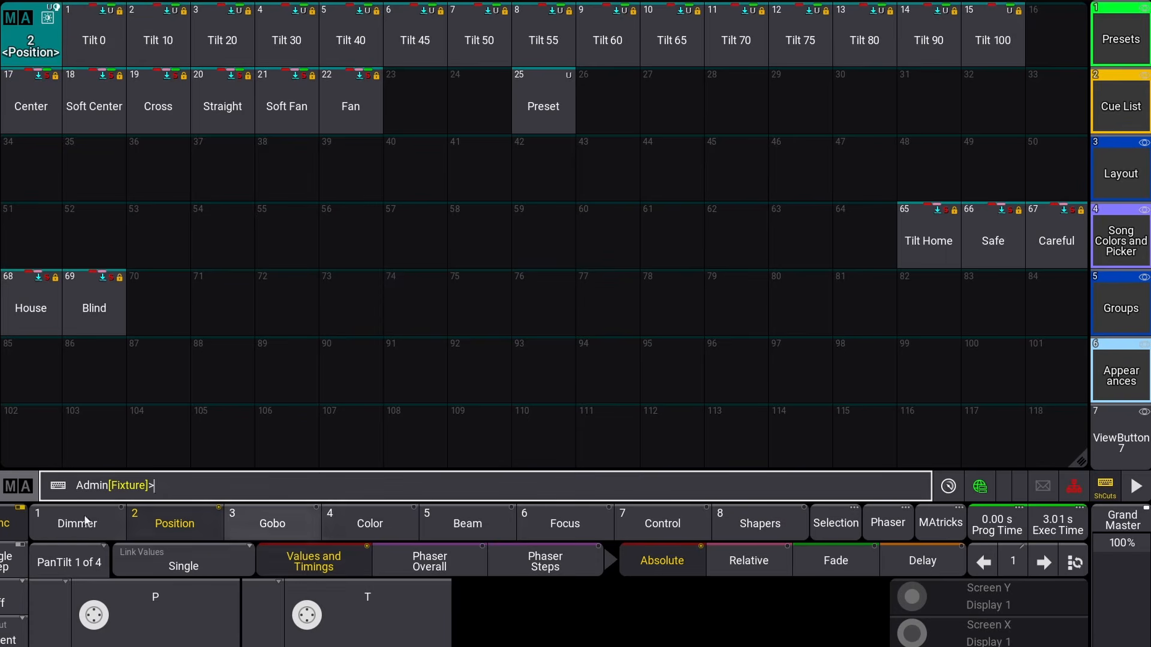
# Replace the Dynamic pool window with a Song Colors preset pool window and browse its stored presets.
pyautogui.click(48, 17)
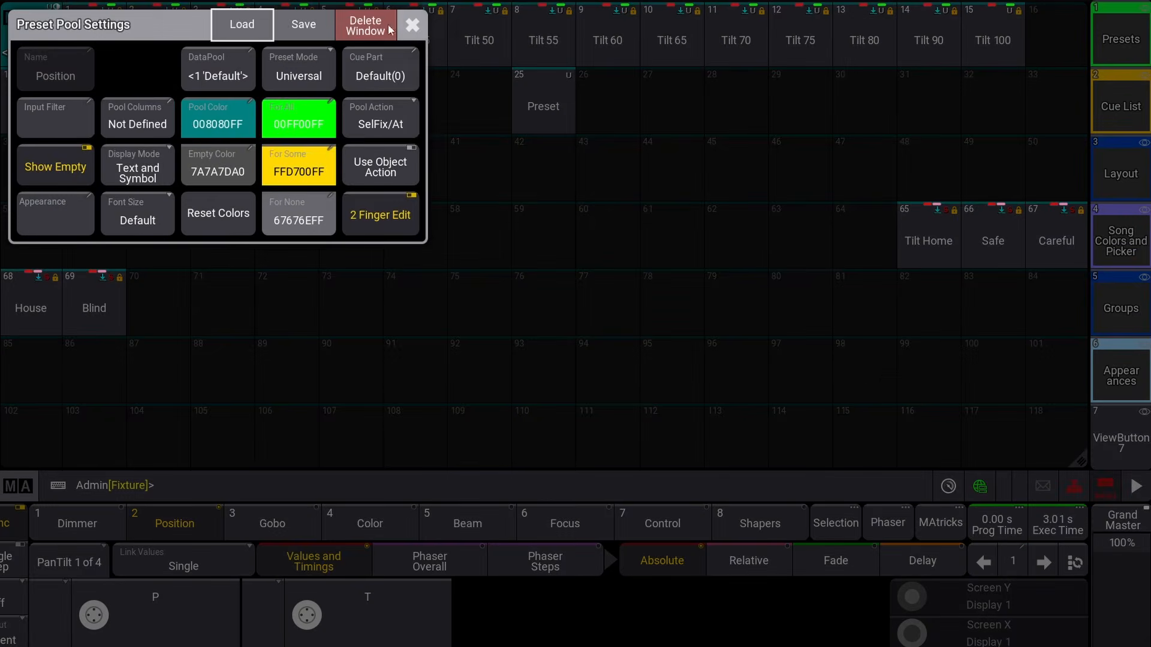
pyautogui.click(367, 25)
pyautogui.click(88, 218)
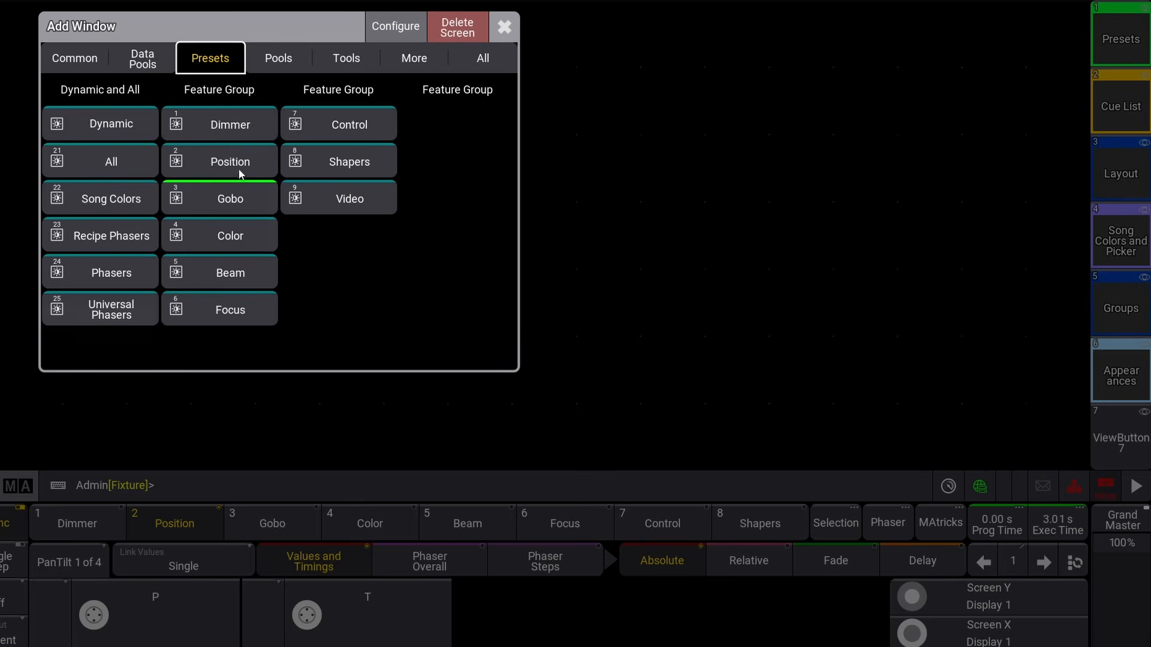
pyautogui.click(100, 204)
pyautogui.scroll(-3, 100, 207)
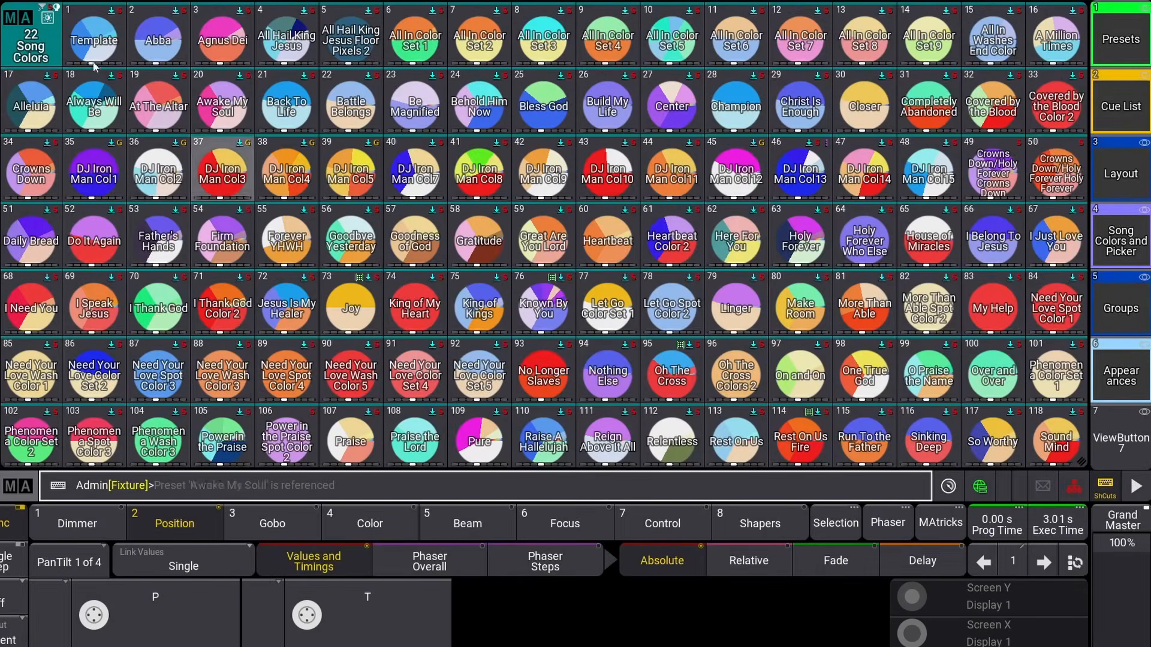
pyautogui.scroll(-15, 441, 211)
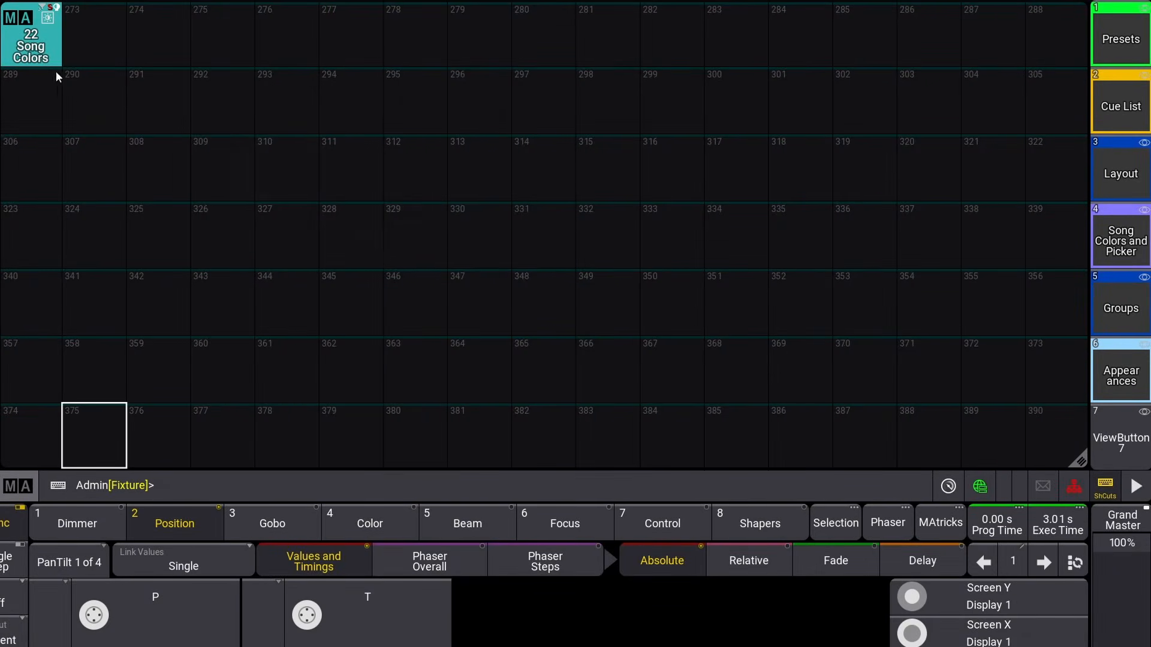
pyautogui.scroll(20, 375, 306)
pyautogui.scroll(-5, 681, 212)
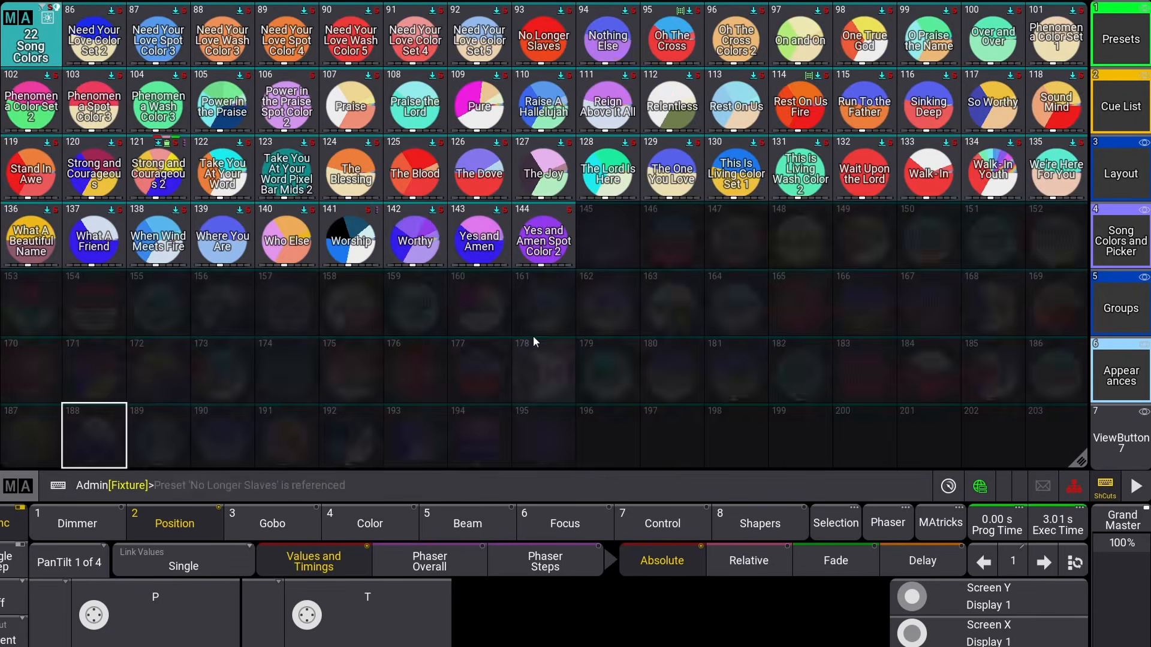
pyautogui.scroll(5, 588, 343)
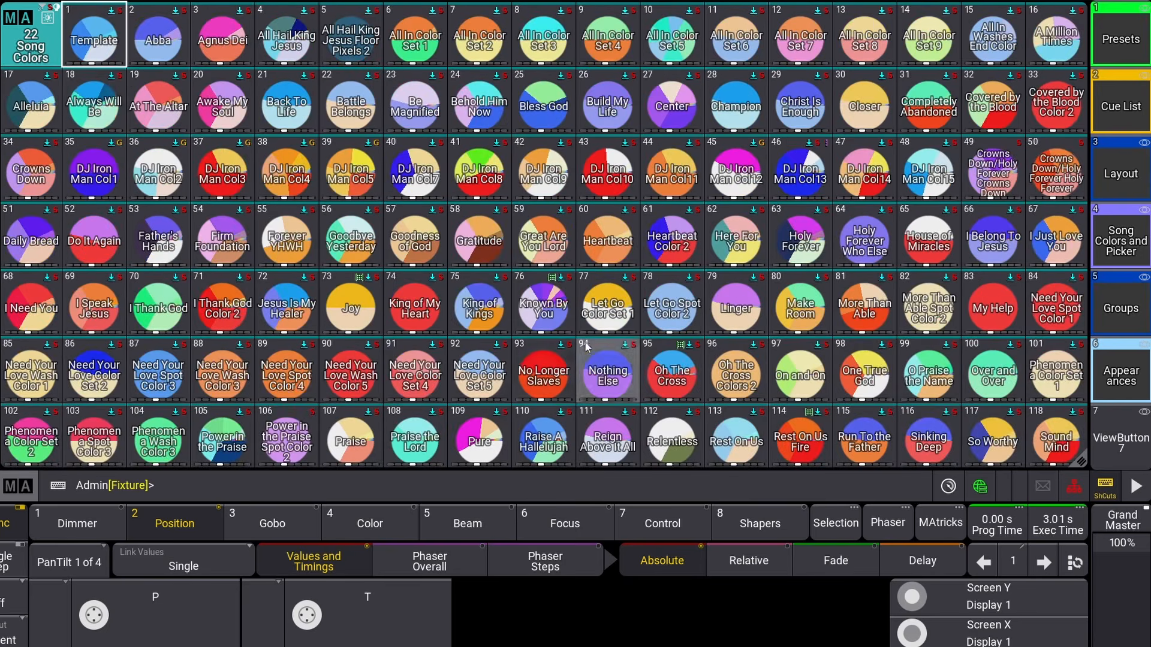
# Set the pool color of the Song Colors preset pool window to a dark pink.
pyautogui.click(16, 16)
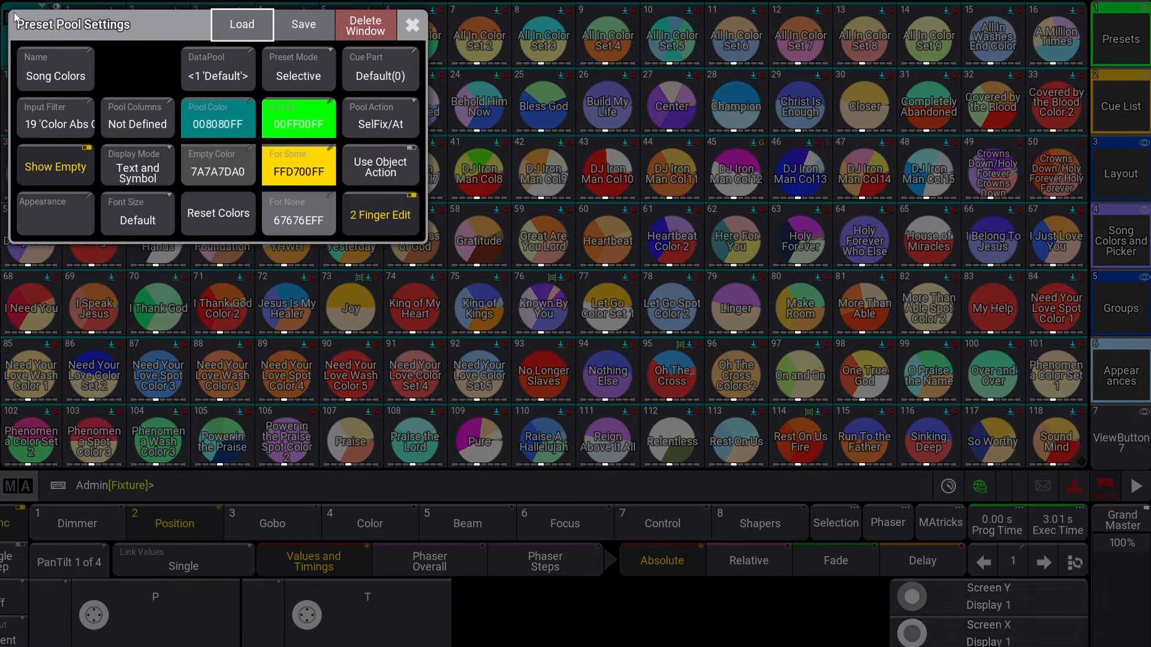
pyautogui.click(234, 124)
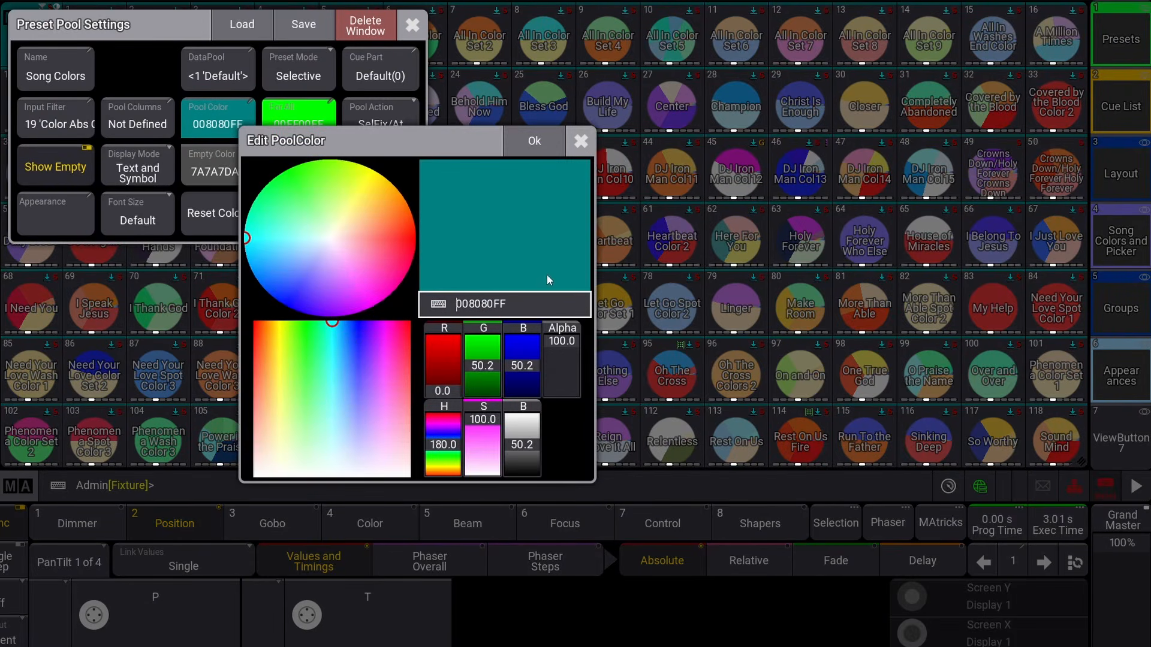
pyautogui.click(363, 260)
pyautogui.click(533, 141)
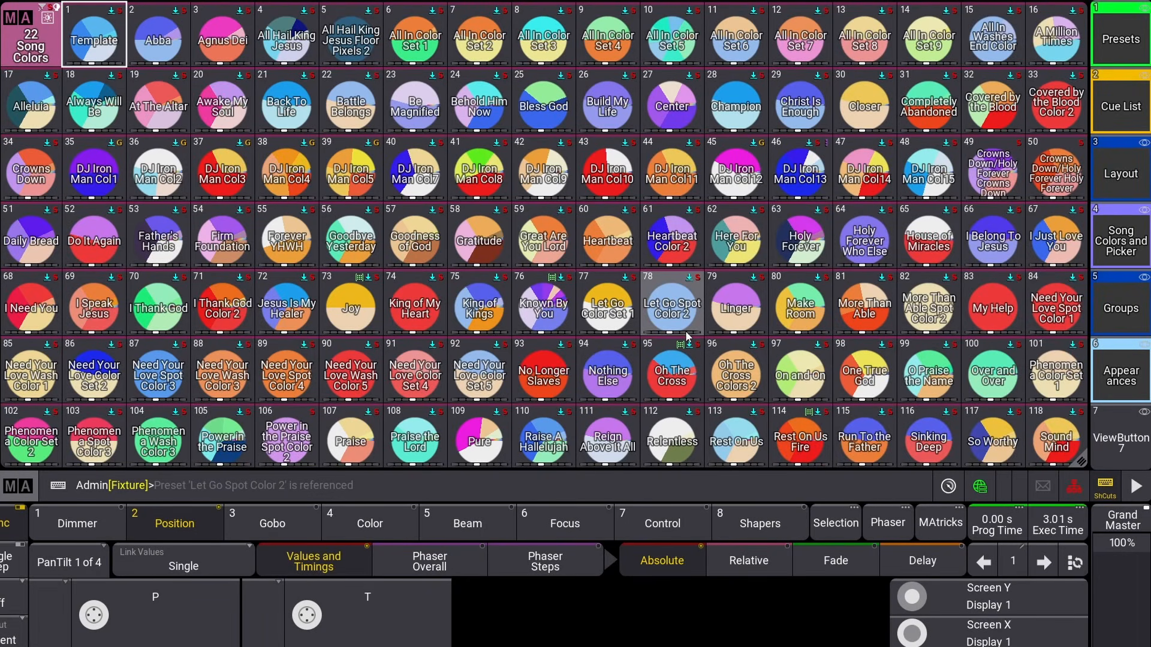
# Delete the Song Colors preset pool window from the screen.
pyautogui.click(22, 27)
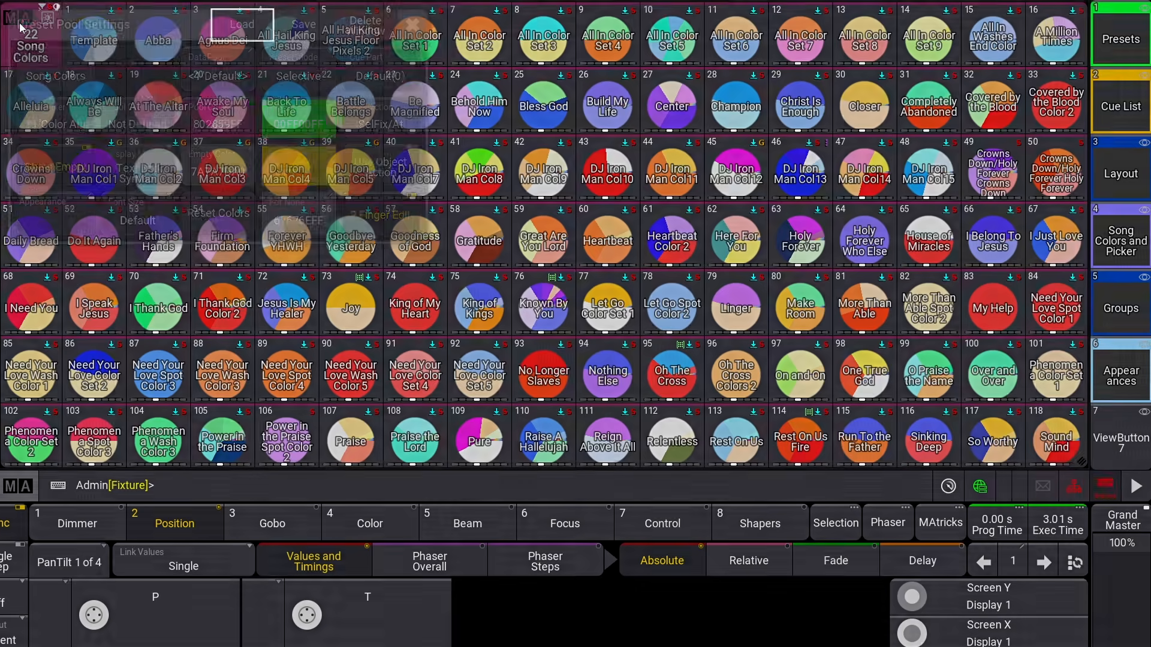
pyautogui.click(348, 27)
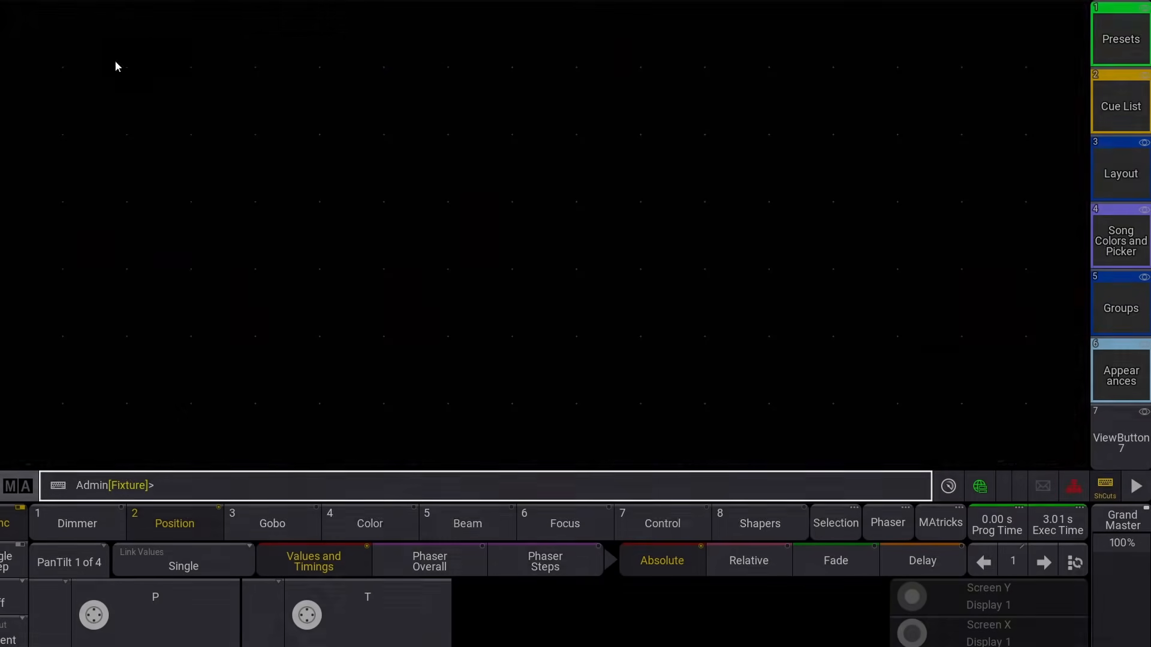
pyautogui.click(15, 16)
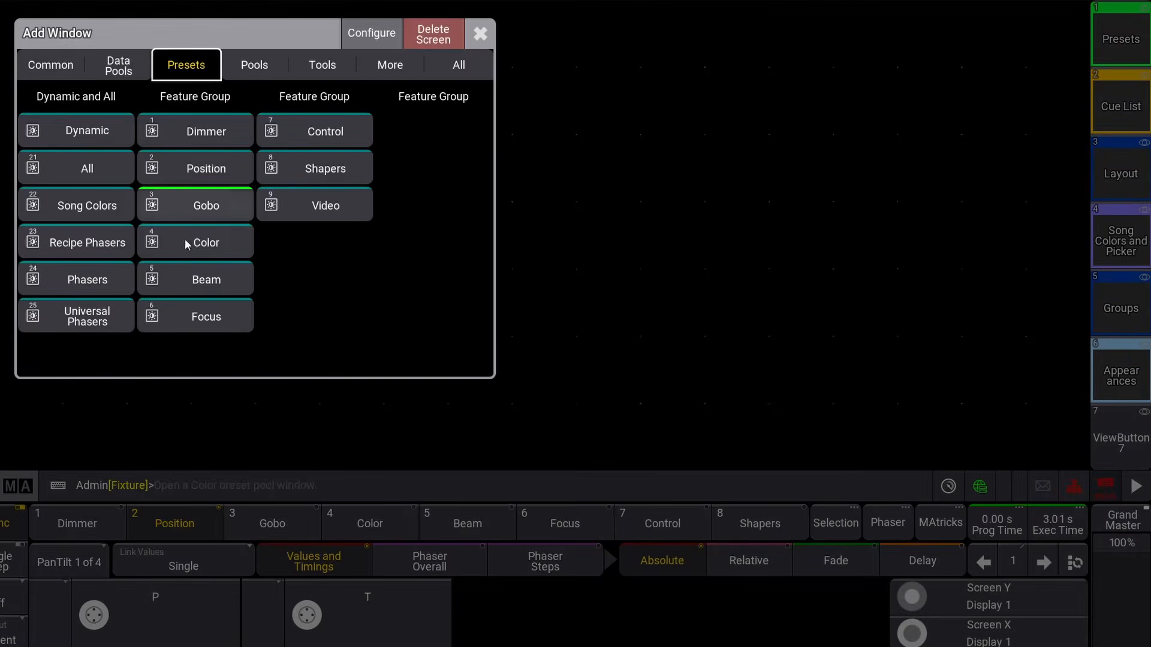
pyautogui.click(83, 124)
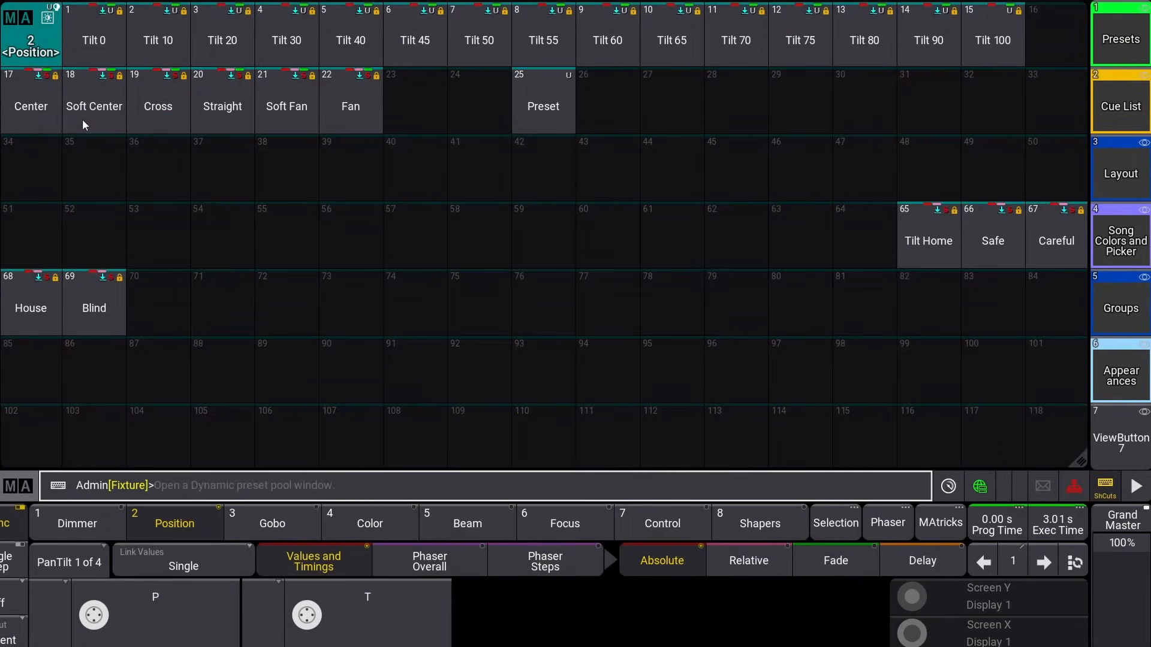
pyautogui.click(44, 24)
pyautogui.click(381, 35)
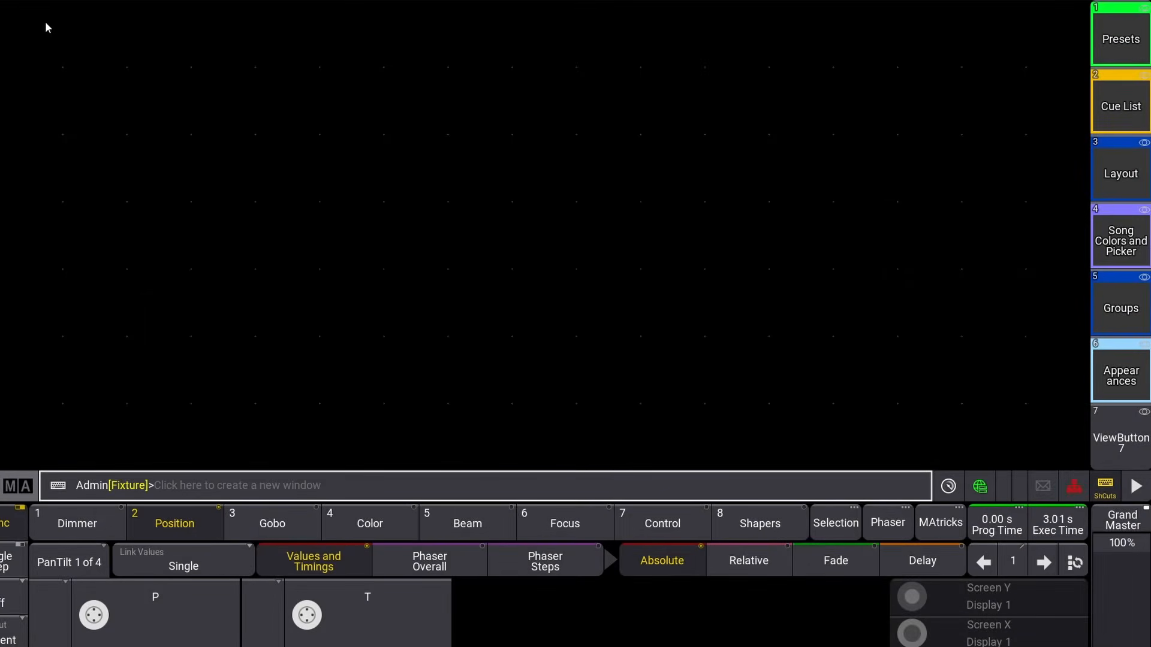
# Add a Gobo preset pool window and inspect its pool color setting, leaving it without changes.
pyautogui.click(5, 17)
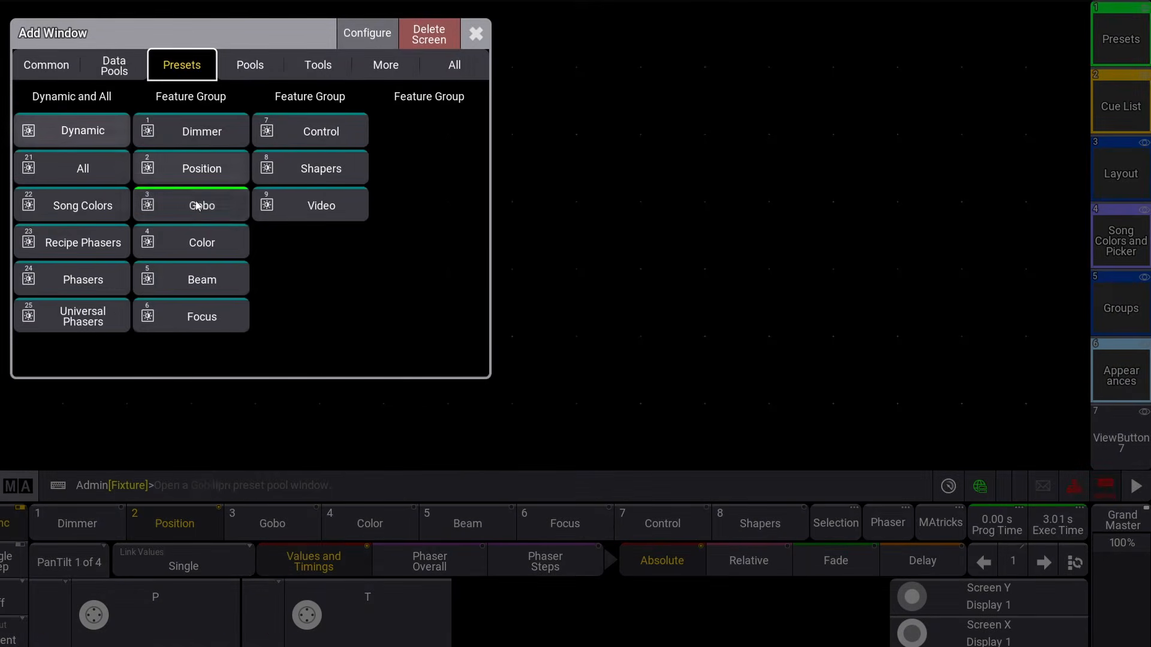
pyautogui.click(199, 200)
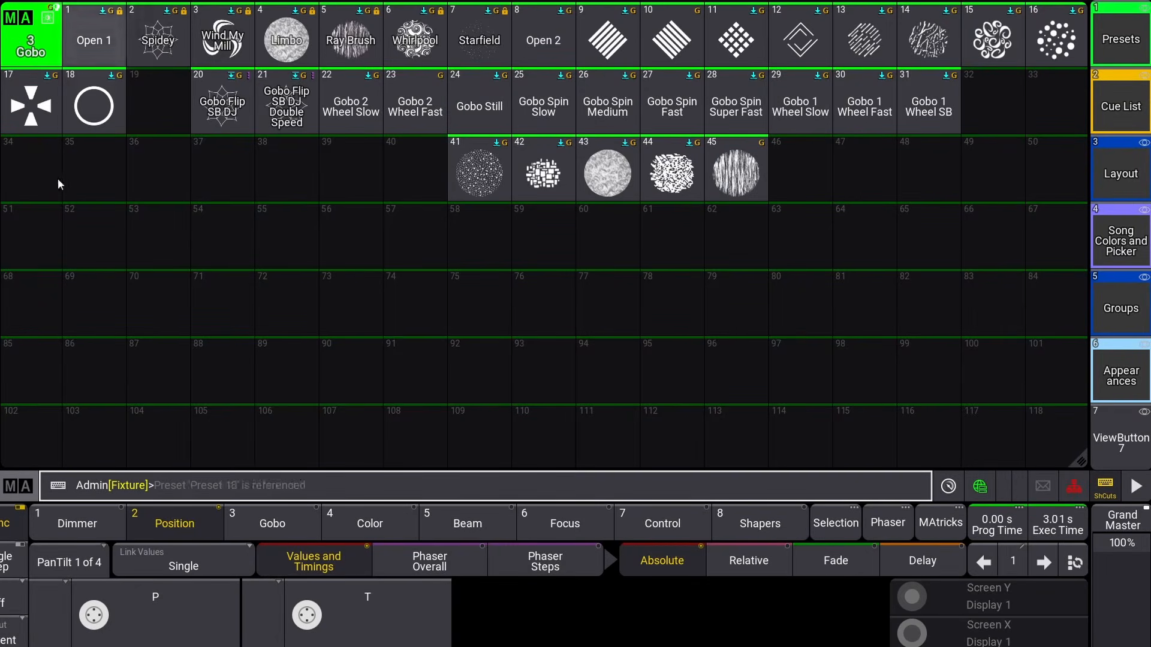
pyautogui.click(47, 18)
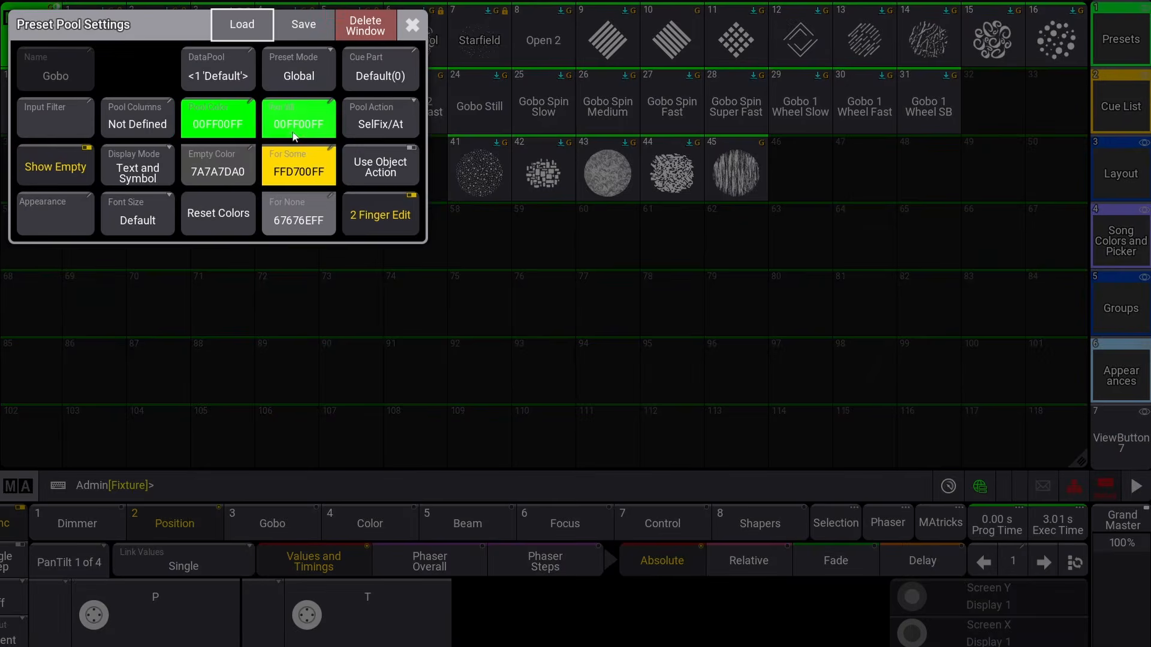
pyautogui.click(242, 131)
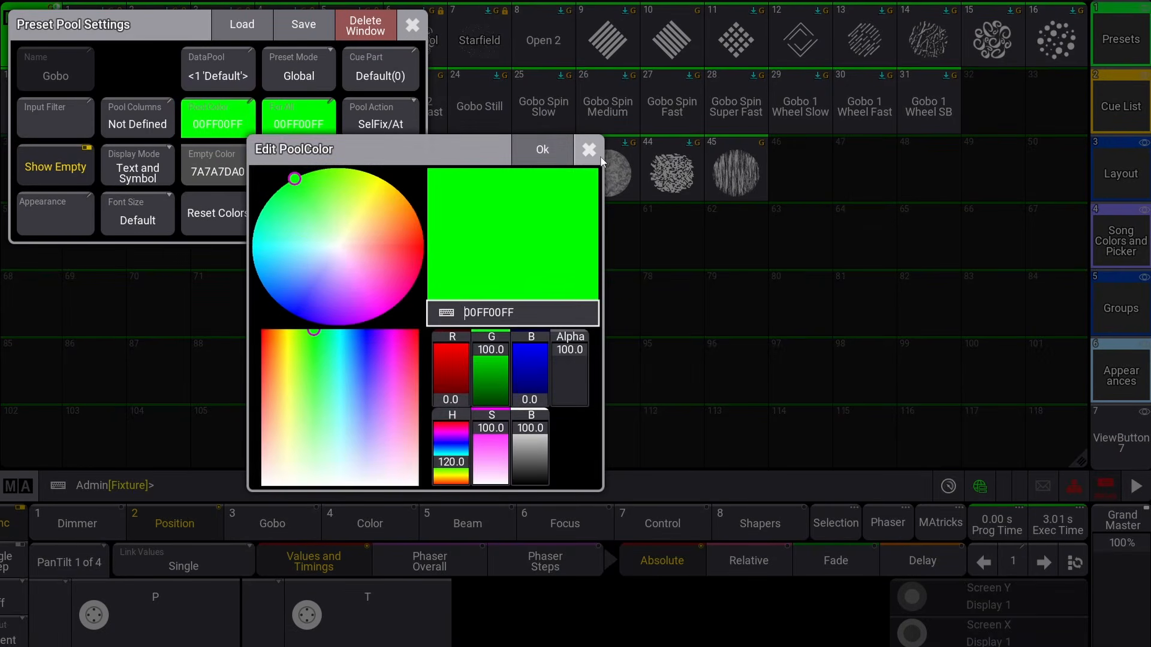
pyautogui.click(599, 159)
pyautogui.click(423, 22)
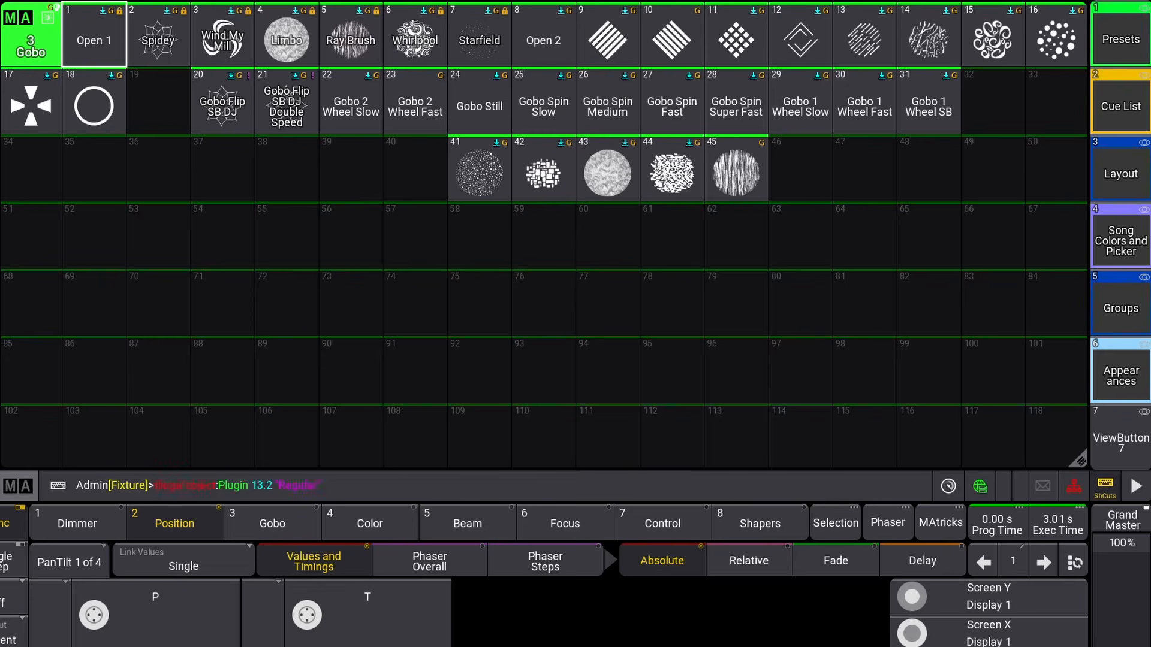
# Open the active color theme for editing from the Desk Lights & Color Theme settings.
pyautogui.click(18, 486)
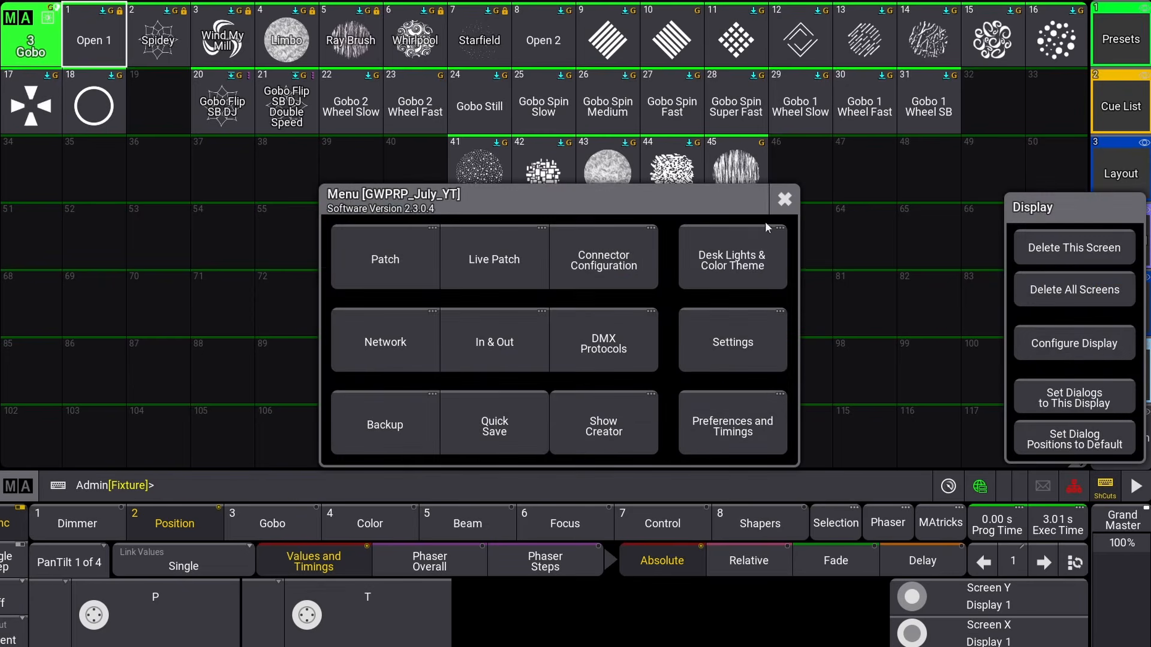
pyautogui.click(743, 255)
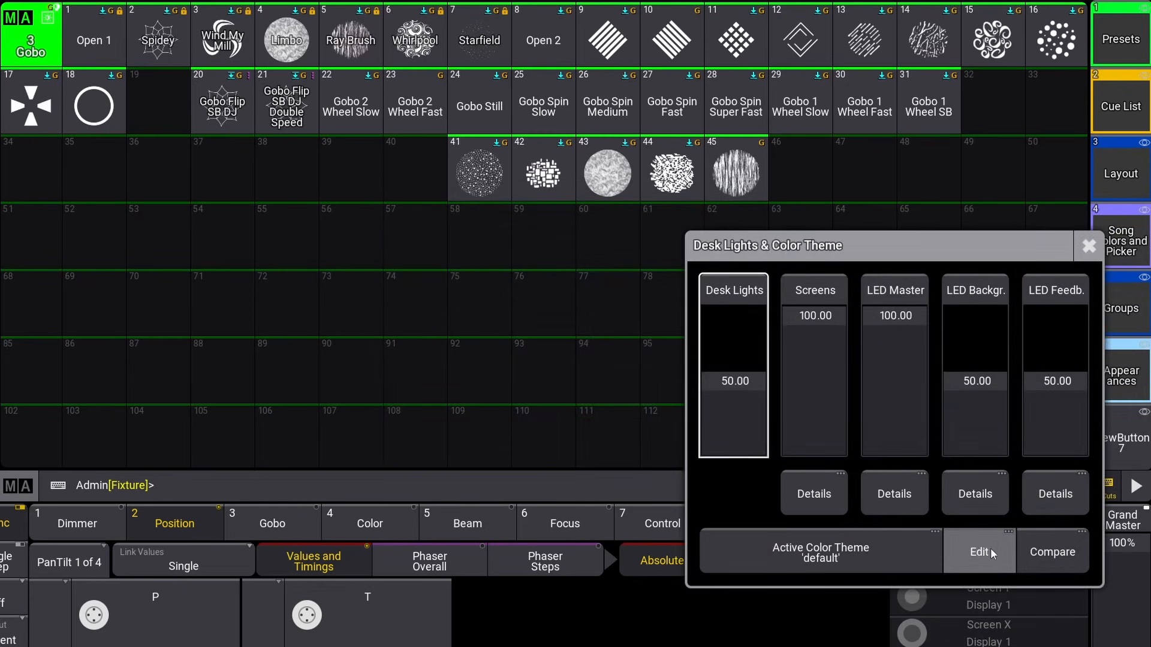
pyautogui.click(990, 548)
# Examine the PoolWindow entries in the UI color list, including the color definition references of the preset pools.
pyautogui.scroll(-20, 797, 128)
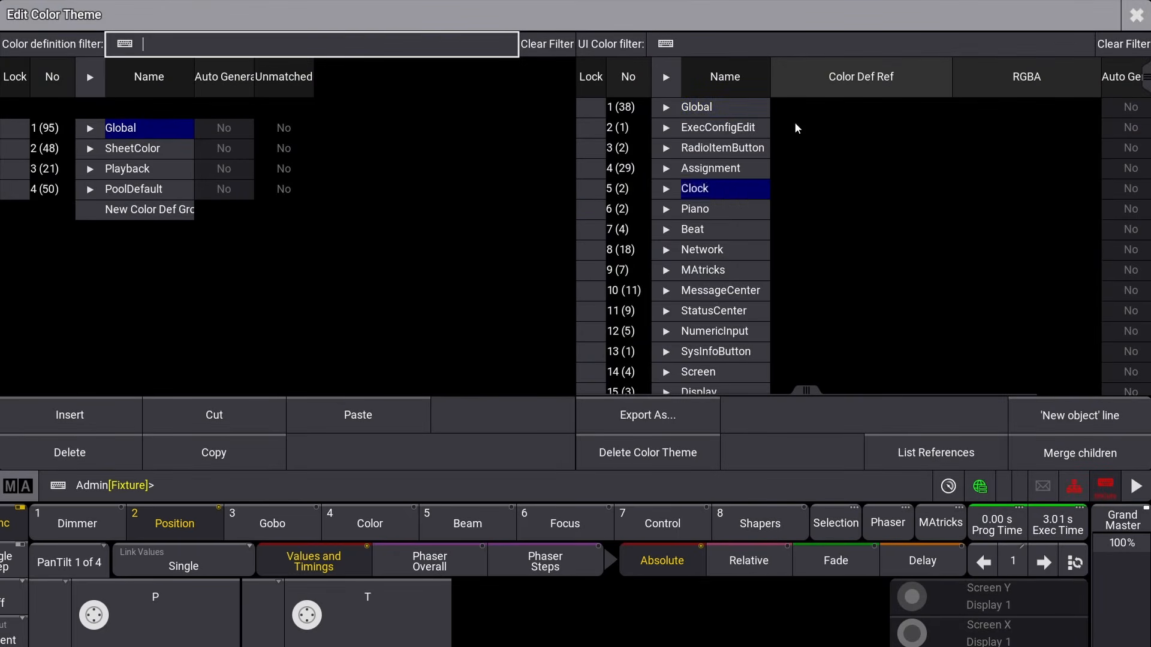
pyautogui.scroll(-5, 801, 133)
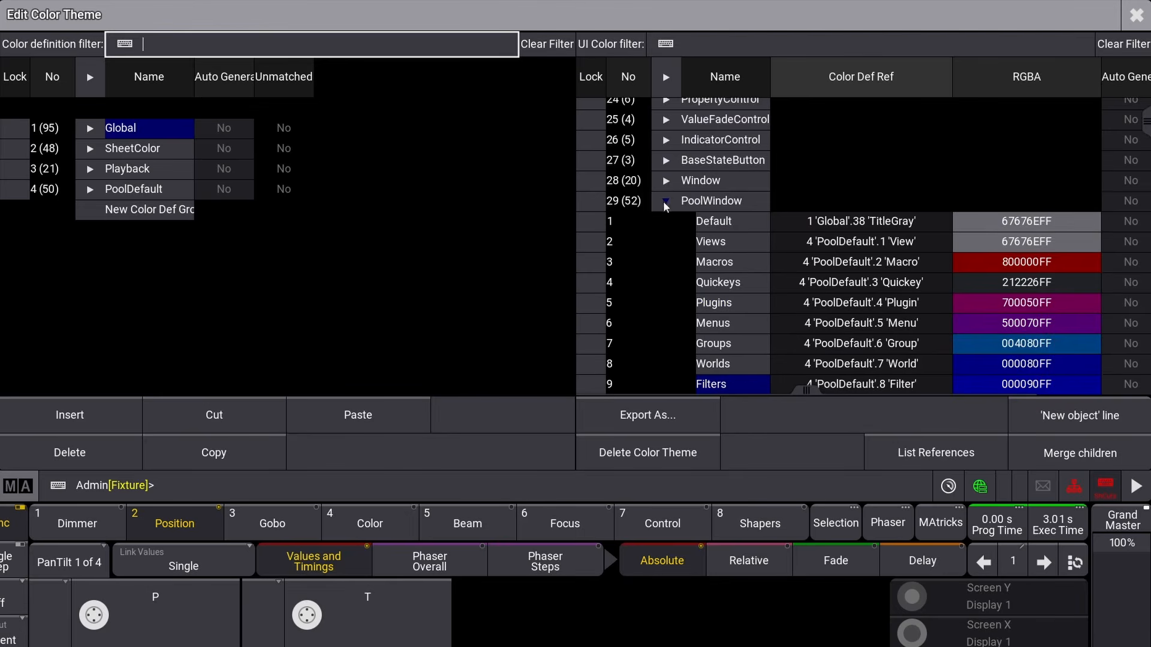
pyautogui.scroll(-3, 802, 204)
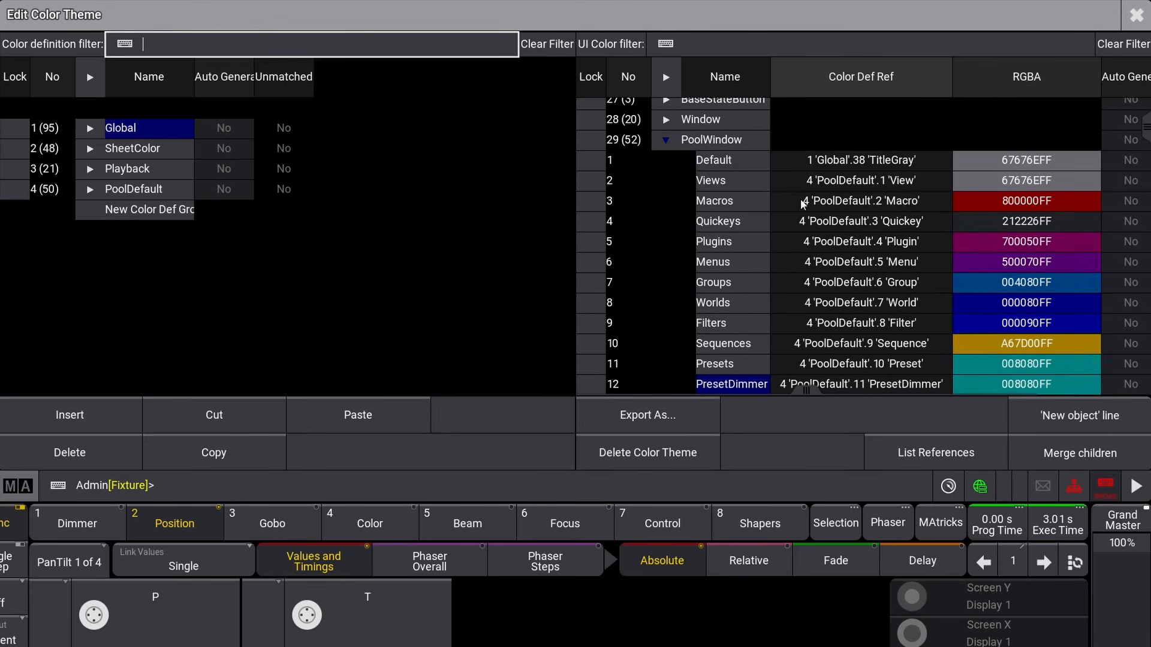
pyautogui.click(663, 139)
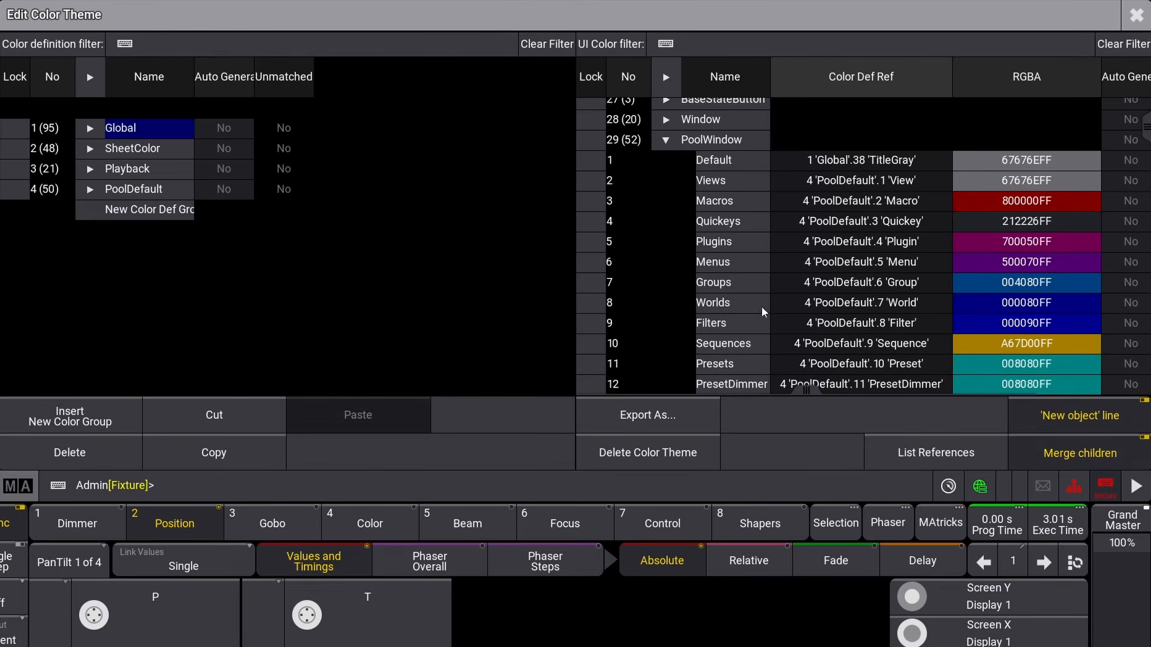
pyautogui.scroll(-5, 831, 249)
pyautogui.click(819, 264)
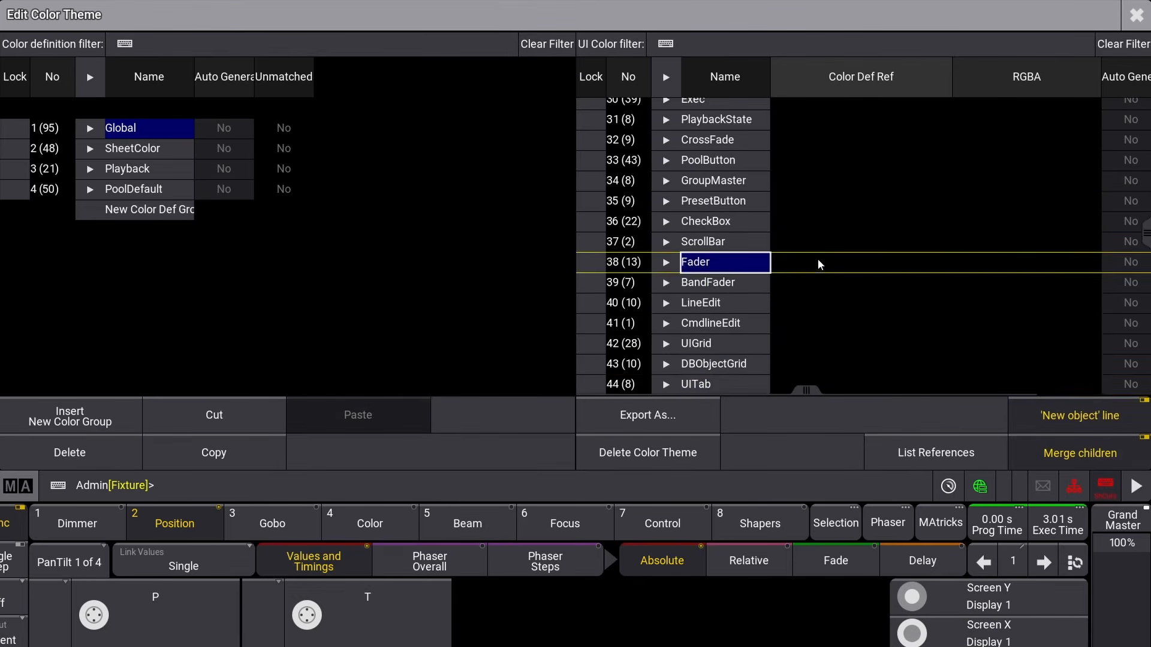
pyautogui.scroll(15, 820, 263)
pyautogui.scroll(10, 821, 262)
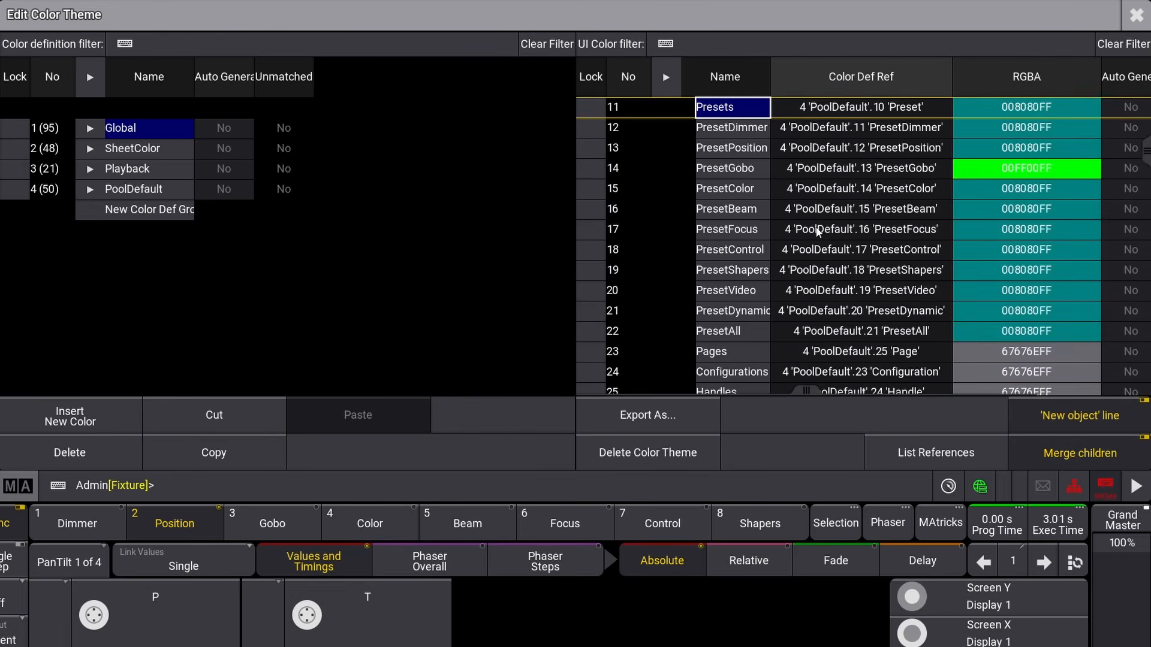
pyautogui.scroll(2, 830, 209)
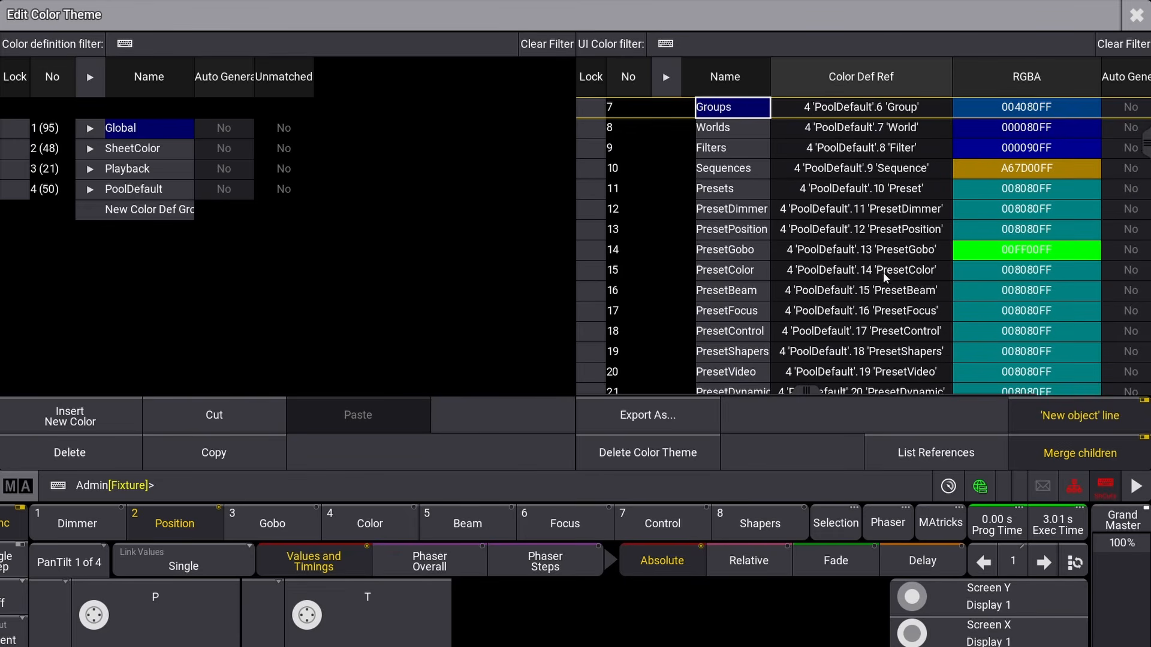
# Set the PresetPosition pool's RGBA color to bright yellow FFF400FF in the UI color list and close the color theme editor.
pyautogui.click(1008, 256)
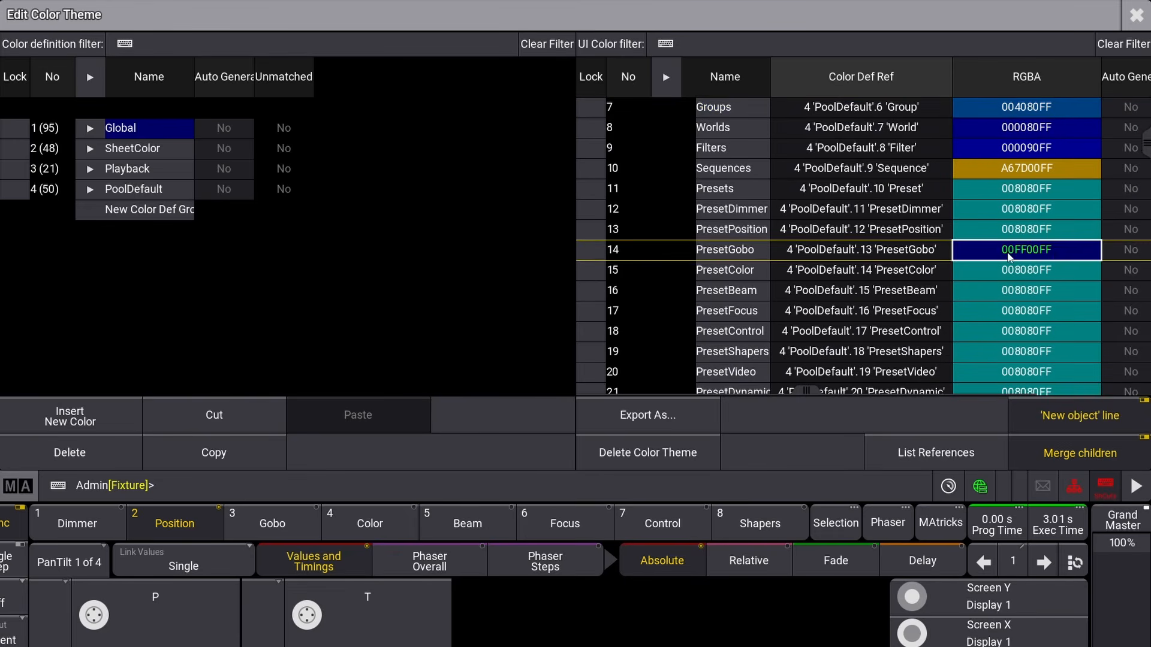
pyautogui.click(1031, 276)
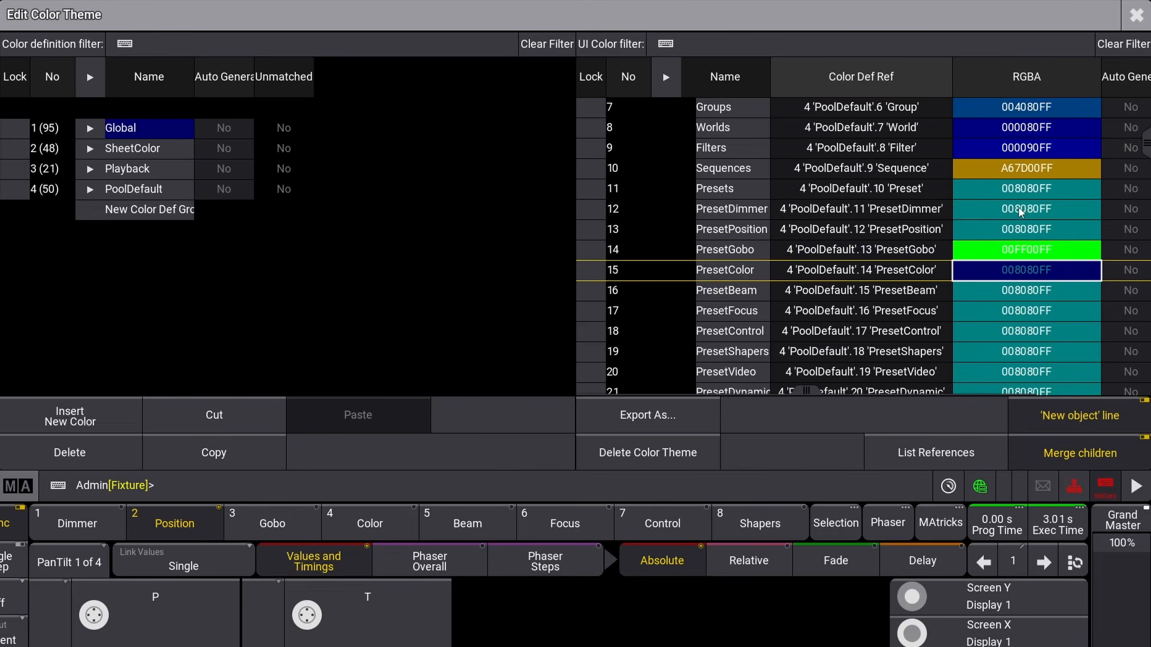
pyautogui.doubleClick(1028, 231)
pyautogui.moveTo(910, 318)
pyautogui.mouseDown()
pyautogui.moveTo(943, 295)
pyautogui.moveTo(933, 280)
pyautogui.moveTo(953, 243)
pyautogui.mouseUp()
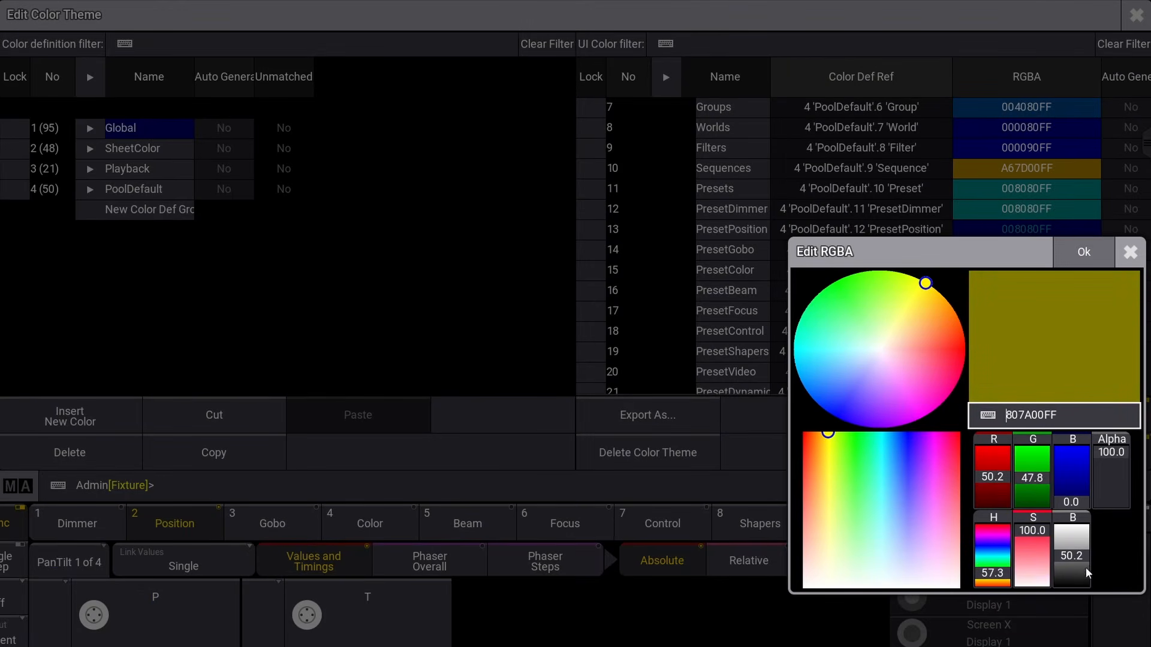
pyautogui.moveTo(1084, 564); pyautogui.dragTo(1079, 515)
pyautogui.click(1079, 252)
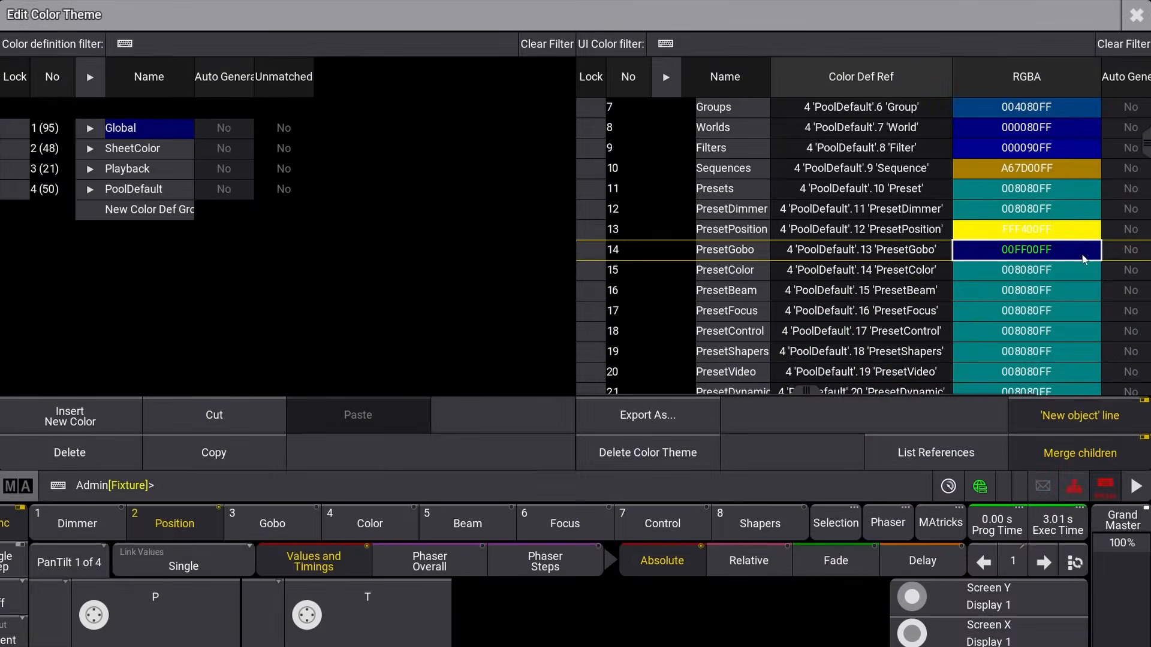
pyautogui.click(1136, 15)
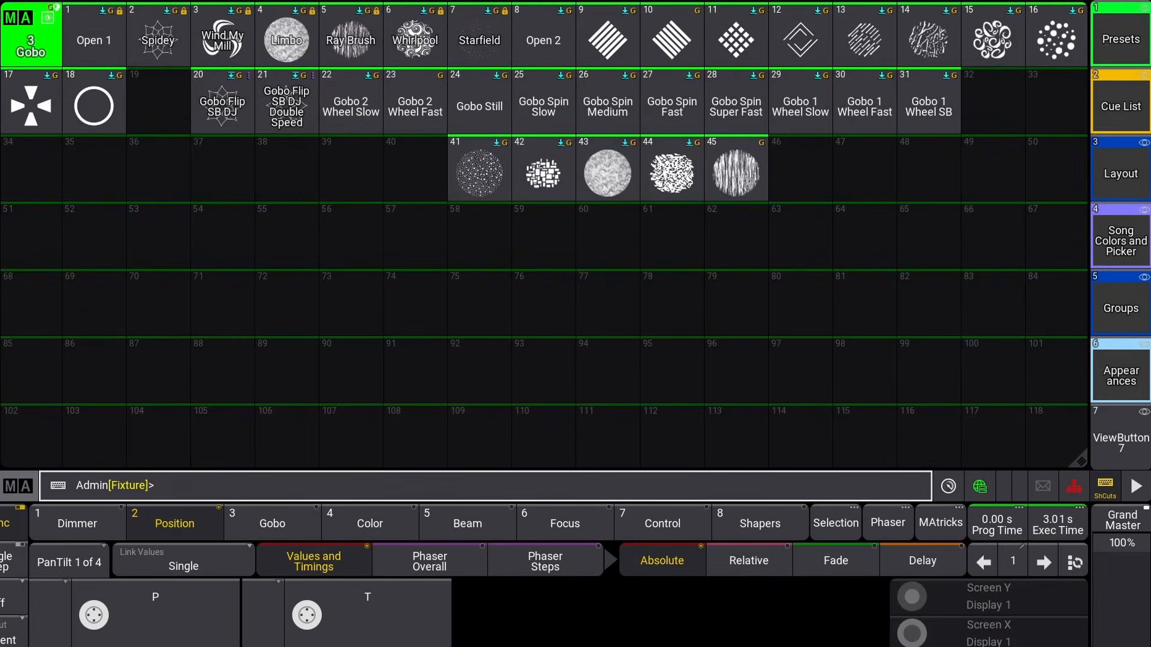
# Replace the Gobo preset pool window with a Position preset pool window.
pyautogui.click(18, 18)
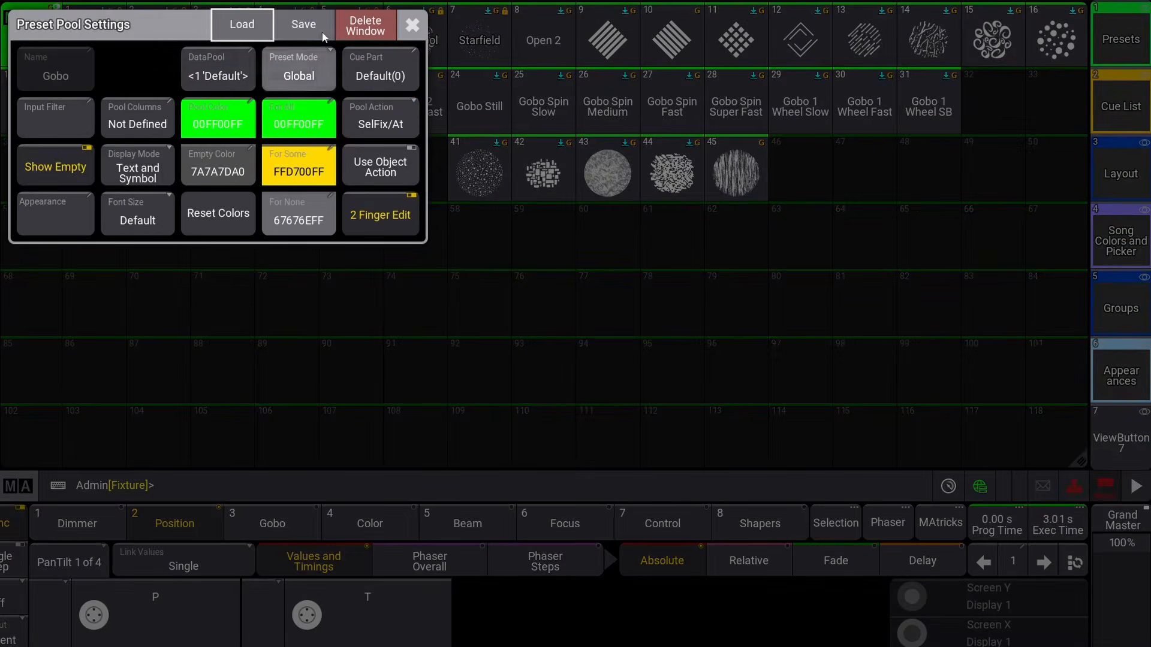
pyautogui.click(365, 25)
pyautogui.click(16, 19)
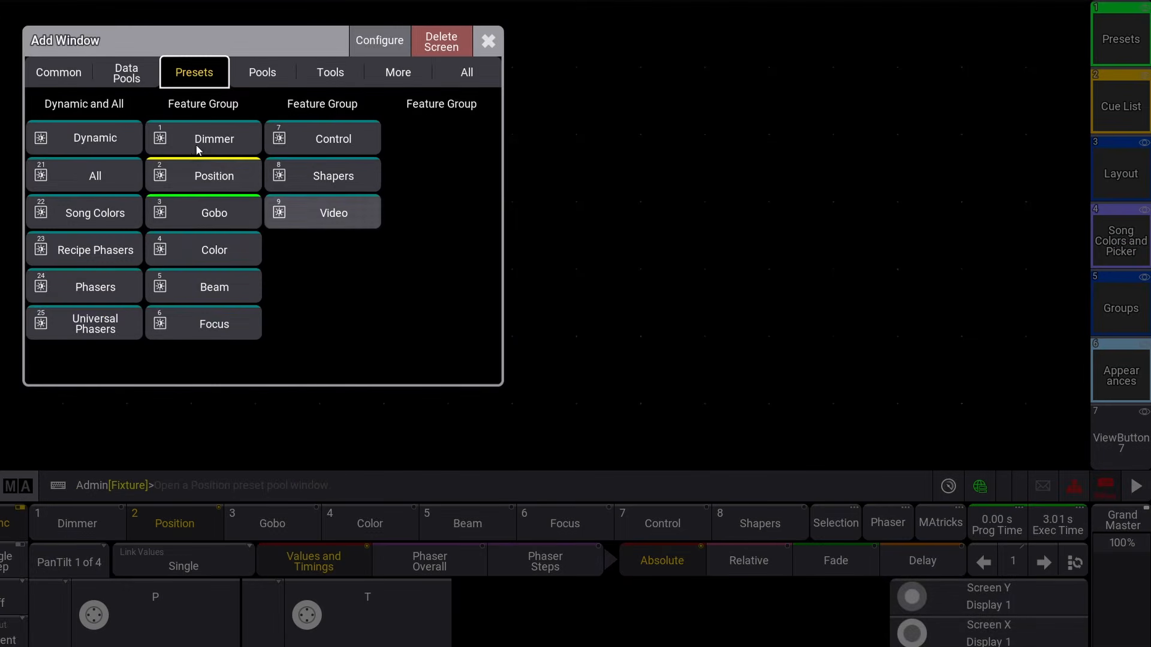
pyautogui.click(204, 175)
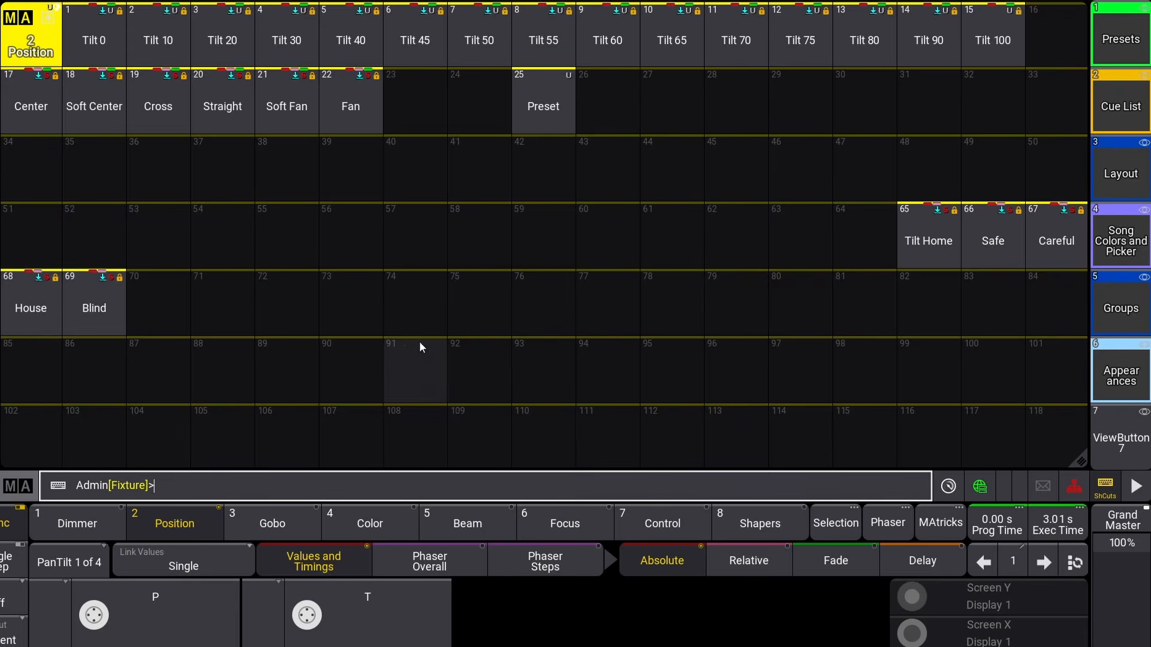
# Check the pool color in the Position pool's settings, and delete that pool window from the screen.
pyautogui.click(31, 20)
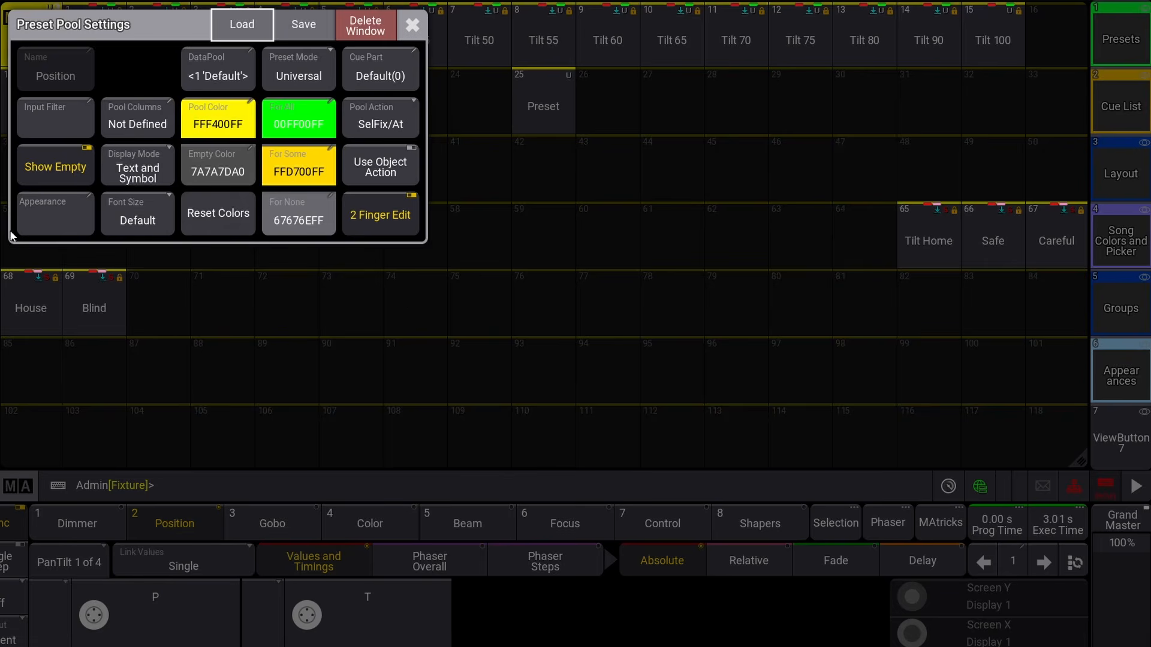
pyautogui.click(365, 26)
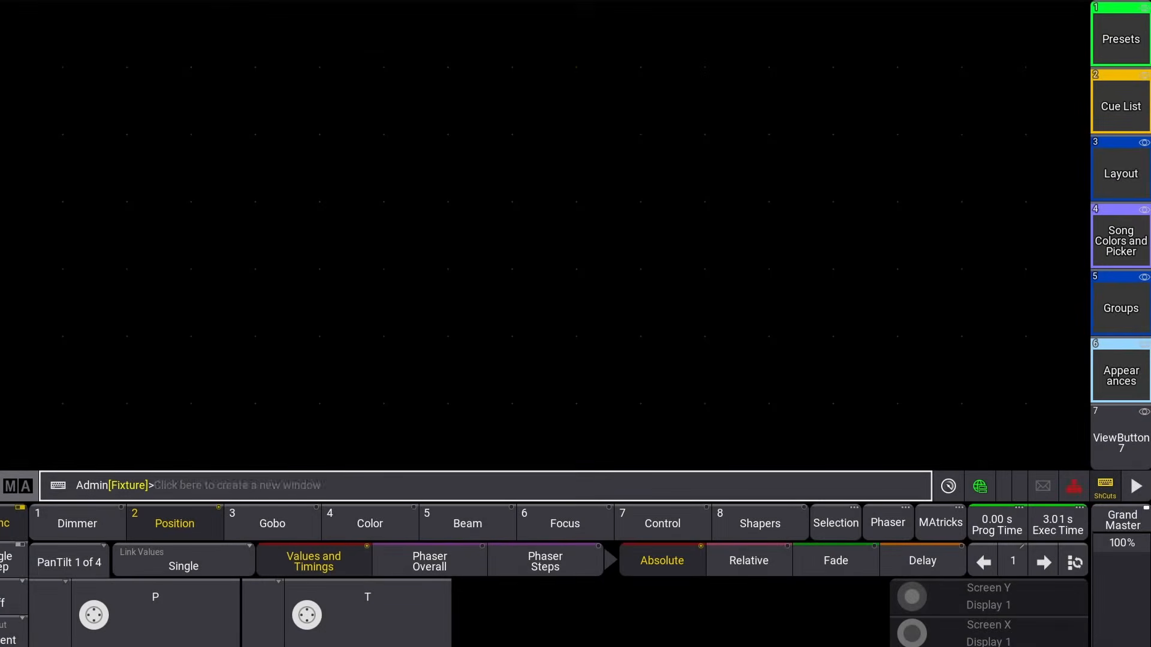
# Reopen the active color theme from the Desk Lights & Color Theme settings to review its UI color groups, and close the editor.
pyautogui.click(18, 485)
pyautogui.click(732, 257)
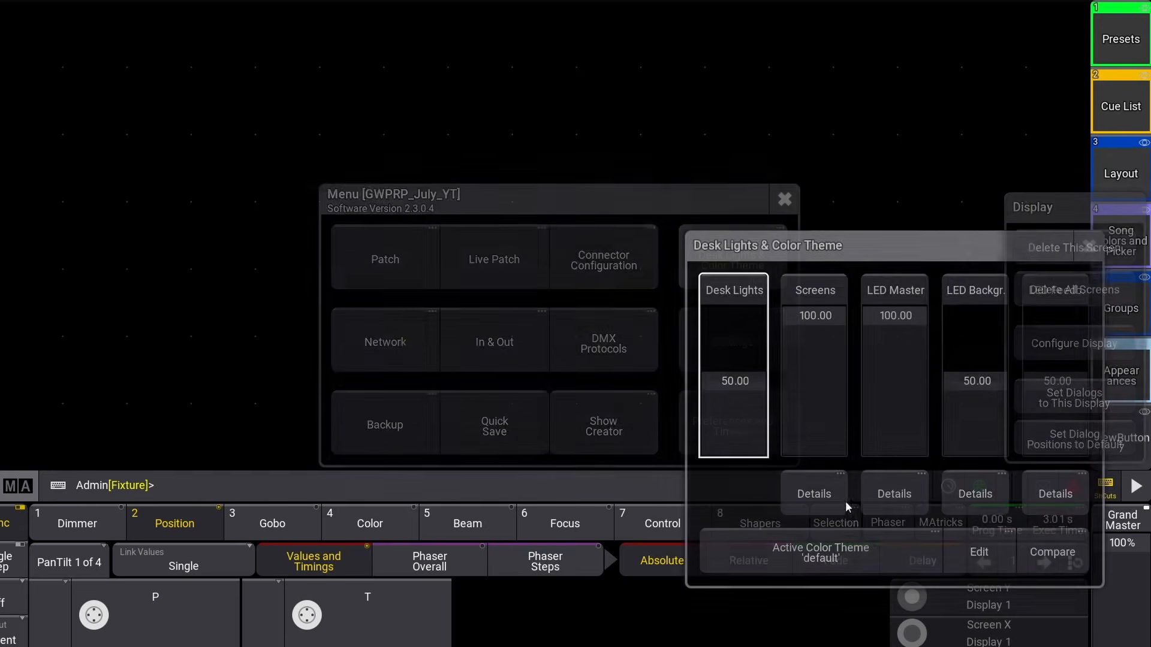
pyautogui.click(976, 539)
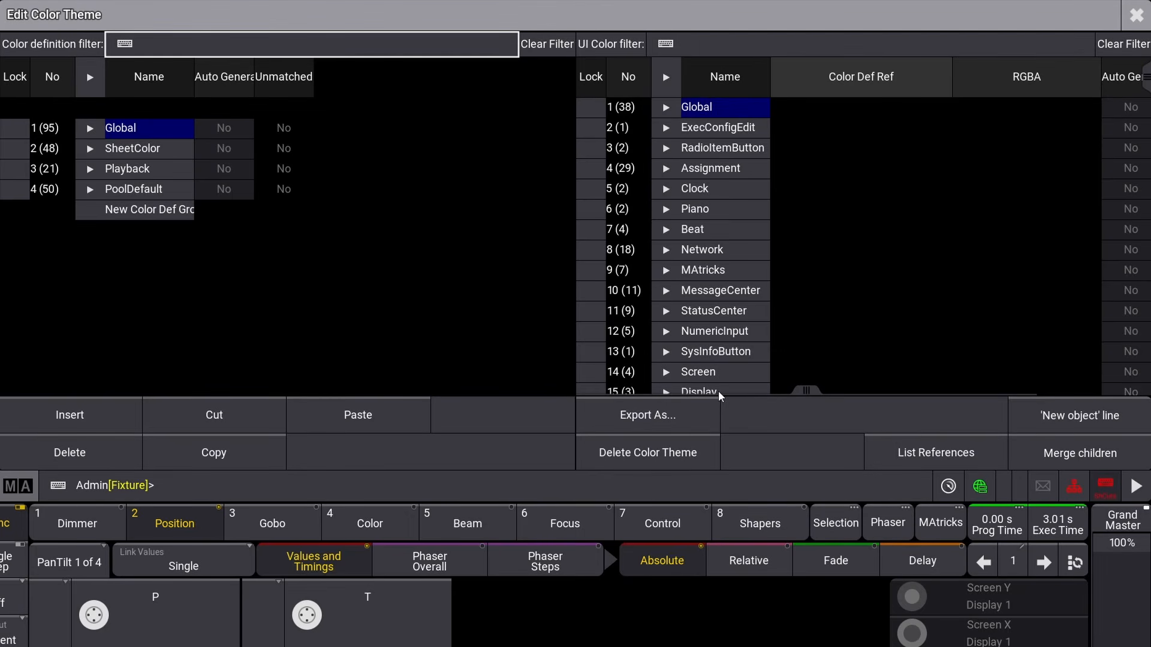
pyautogui.click(837, 522)
pyautogui.click(1135, 14)
# Add a Color preset pool window and open its pool settings.
pyautogui.click(13, 19)
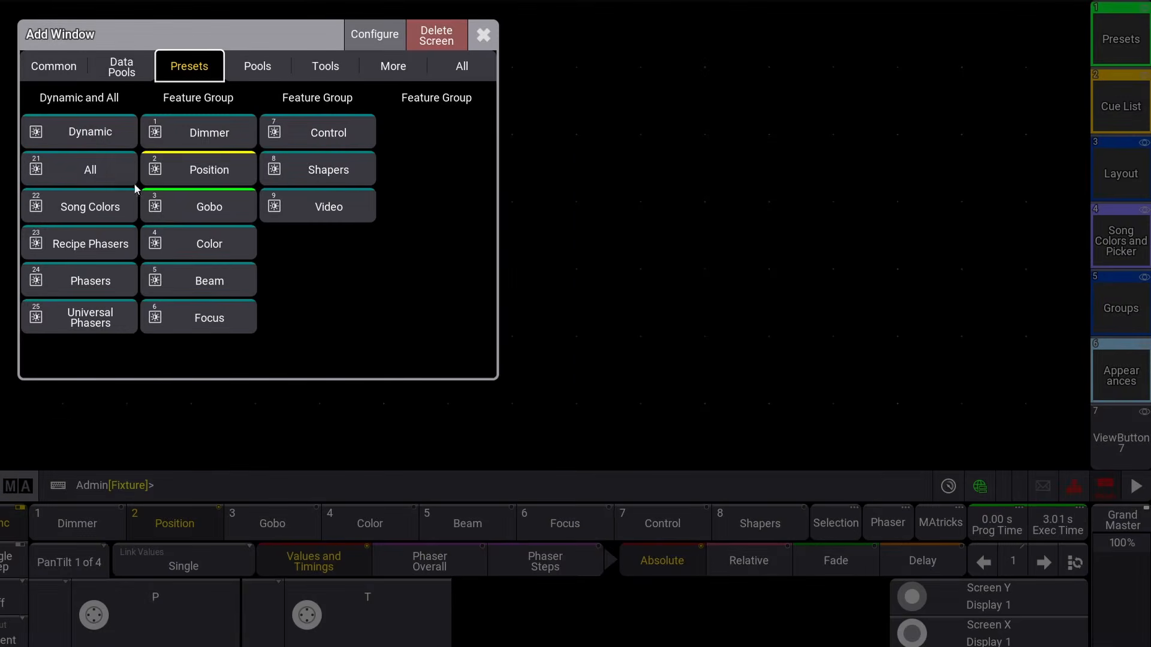
pyautogui.click(199, 244)
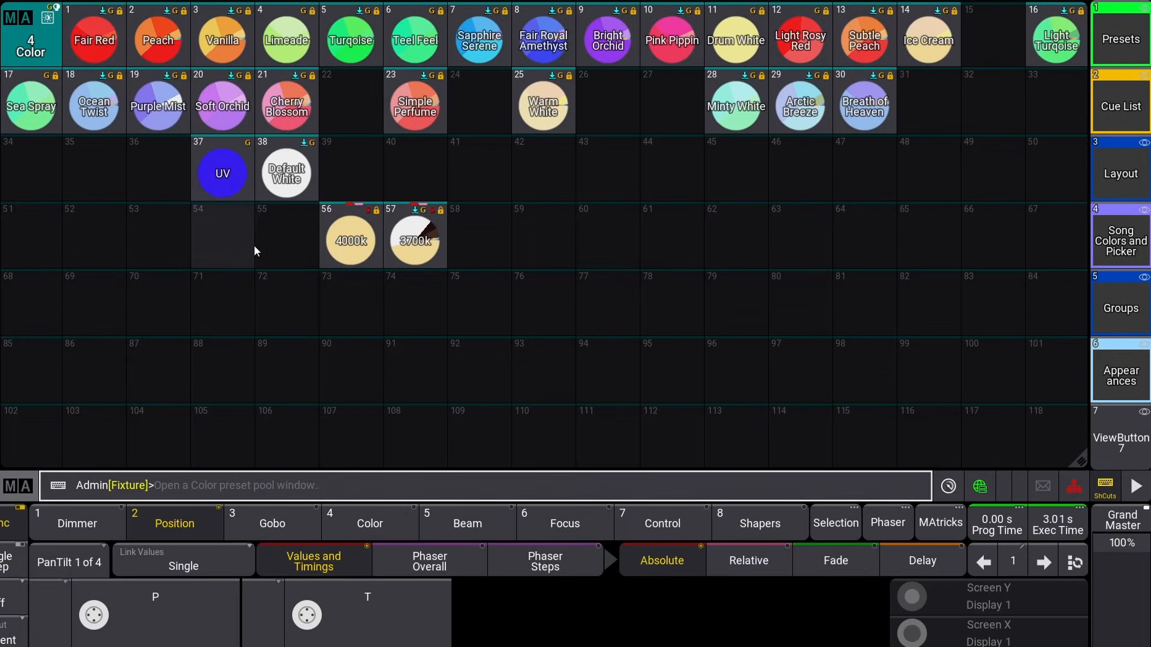
pyautogui.click(10, 20)
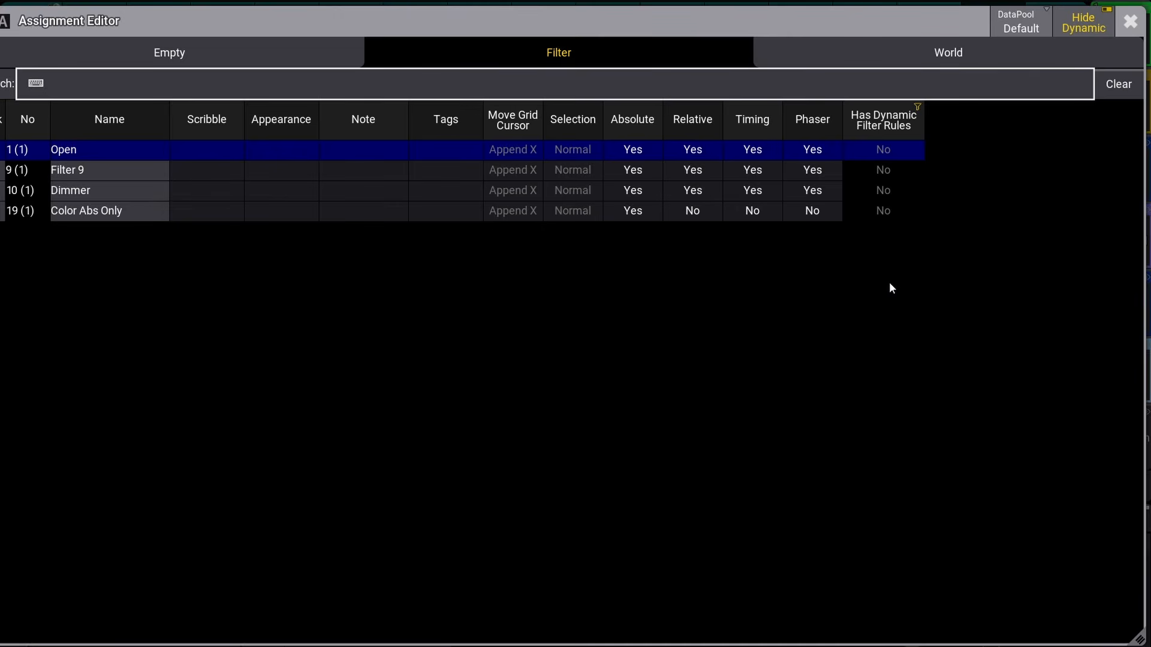
# Toggle Hide Dynamic off and on in the filter list, and assign filter 10 'Dimmer' as the Color pool's input filter.
pyautogui.click(901, 47)
pyautogui.click(642, 62)
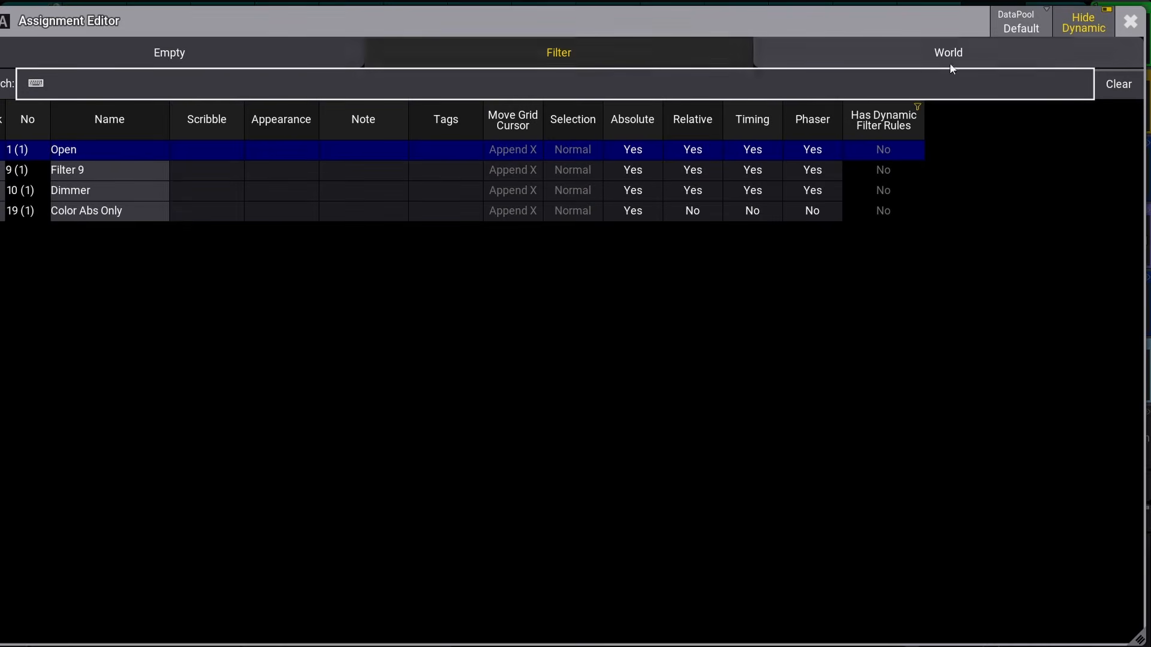
pyautogui.click(1085, 27)
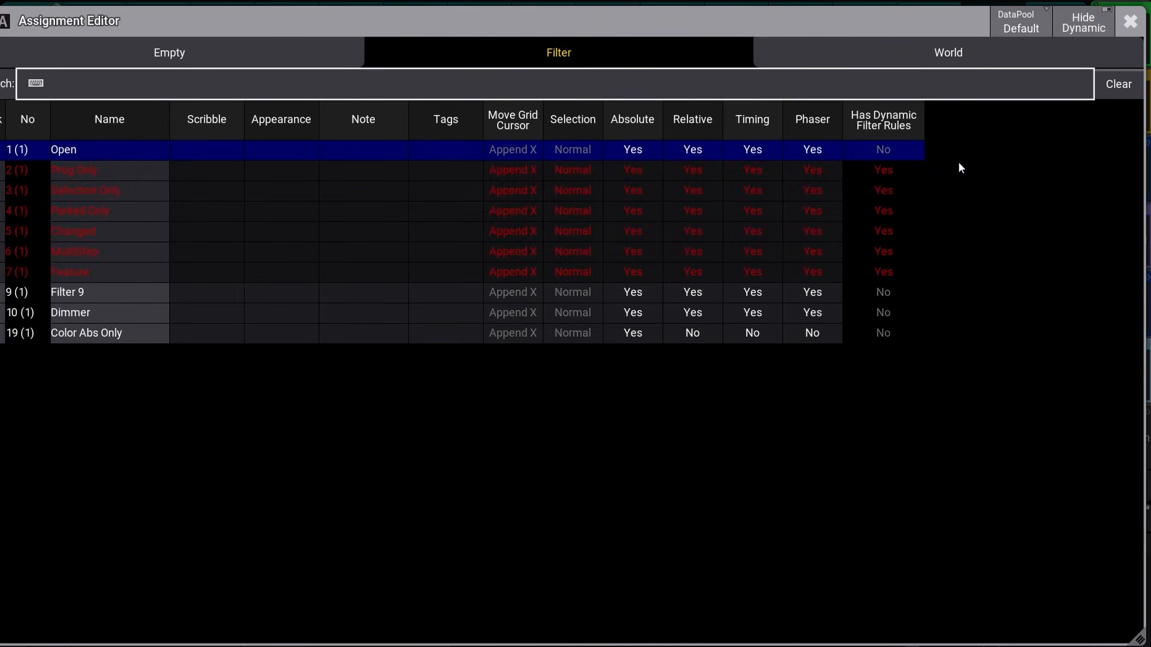
pyautogui.click(1065, 11)
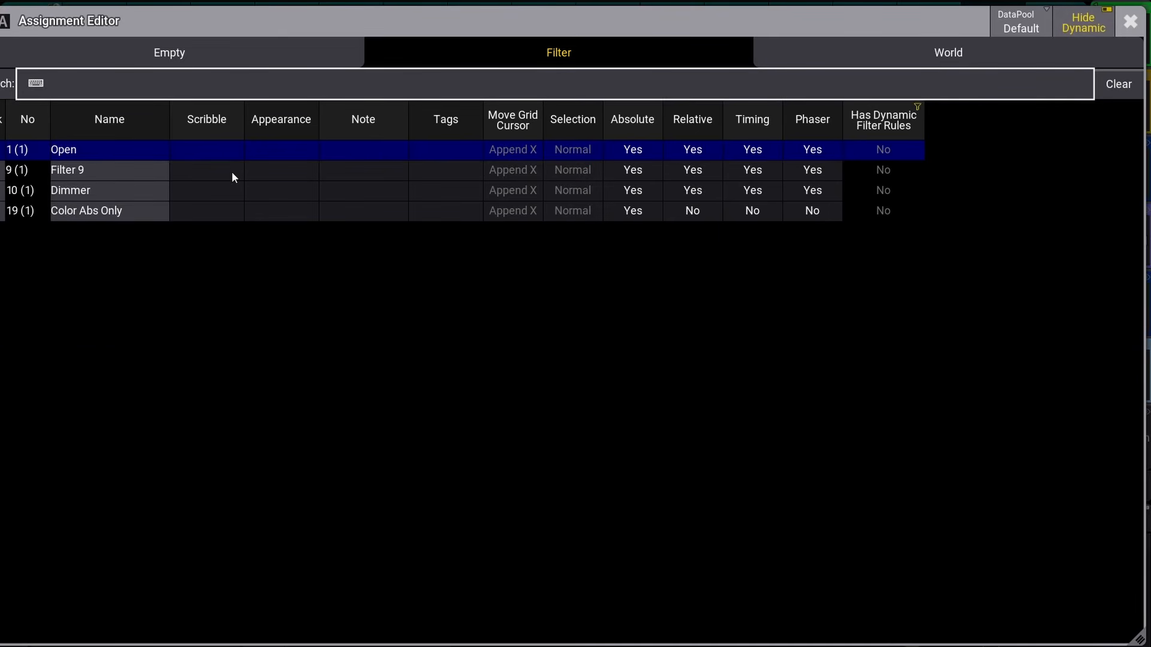
pyautogui.click(157, 195)
pyautogui.click(407, 23)
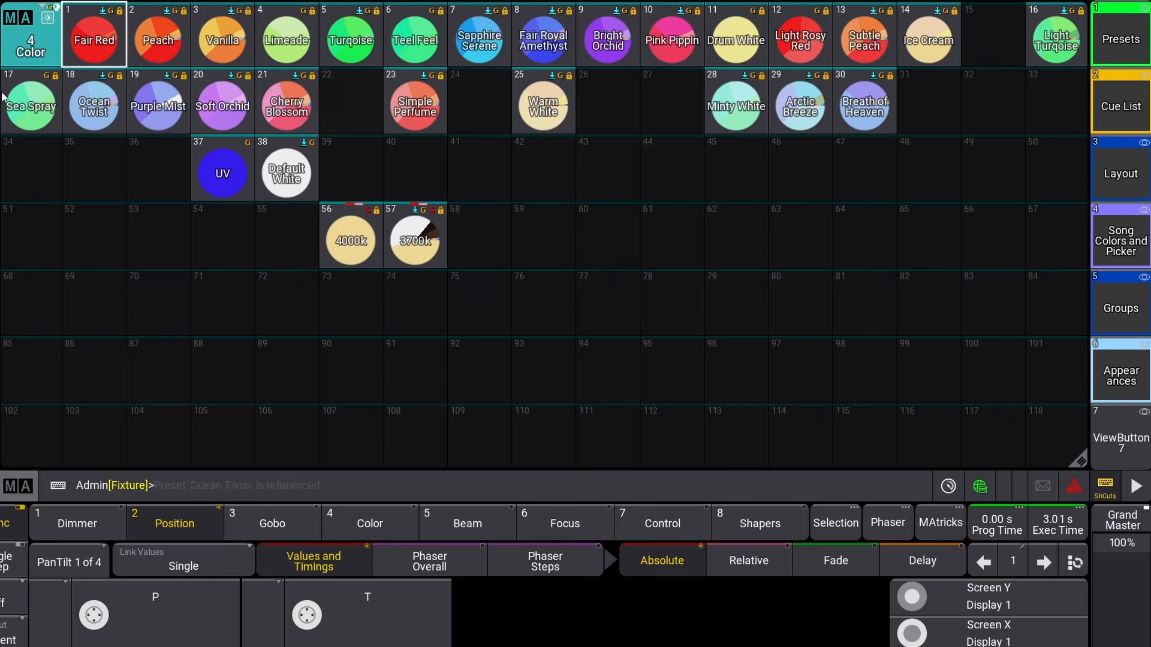
# Change the Color pool's input filter to 19 'Color Abs Only' and close the pool settings.
pyautogui.click(28, 18)
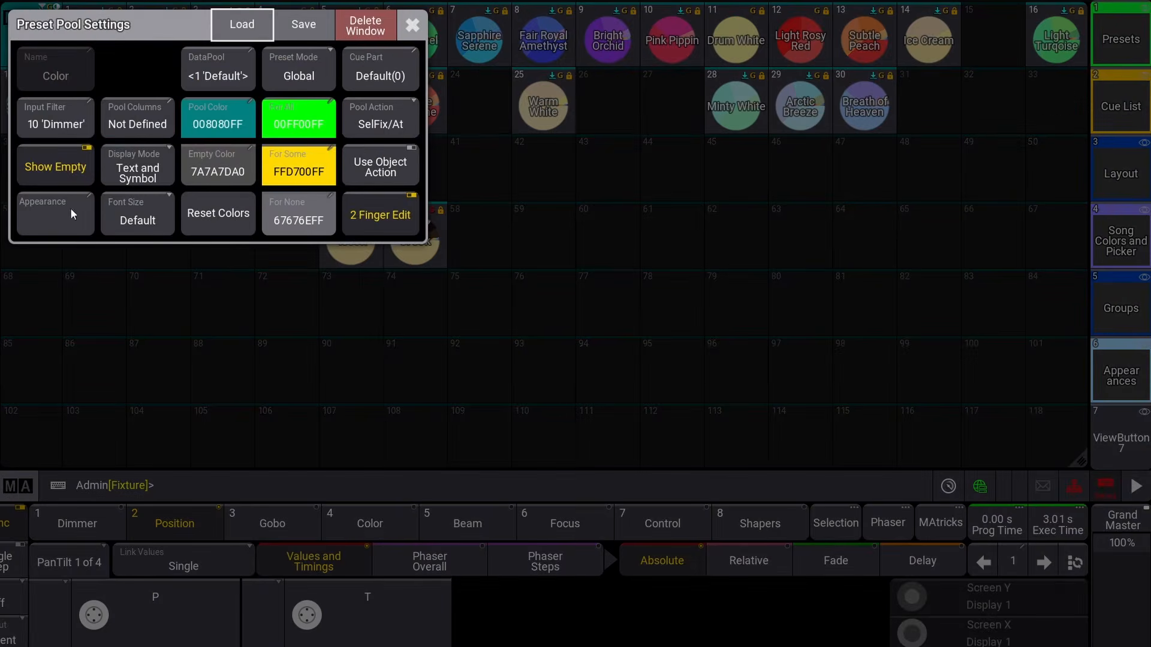
pyautogui.click(53, 121)
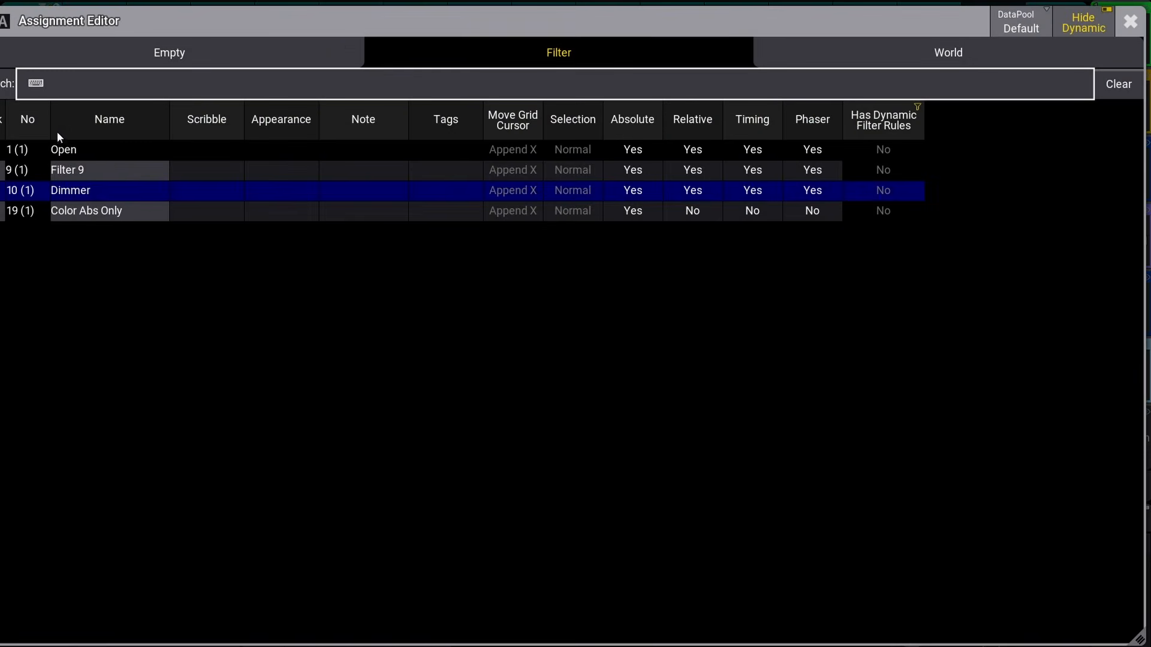
pyautogui.click(84, 212)
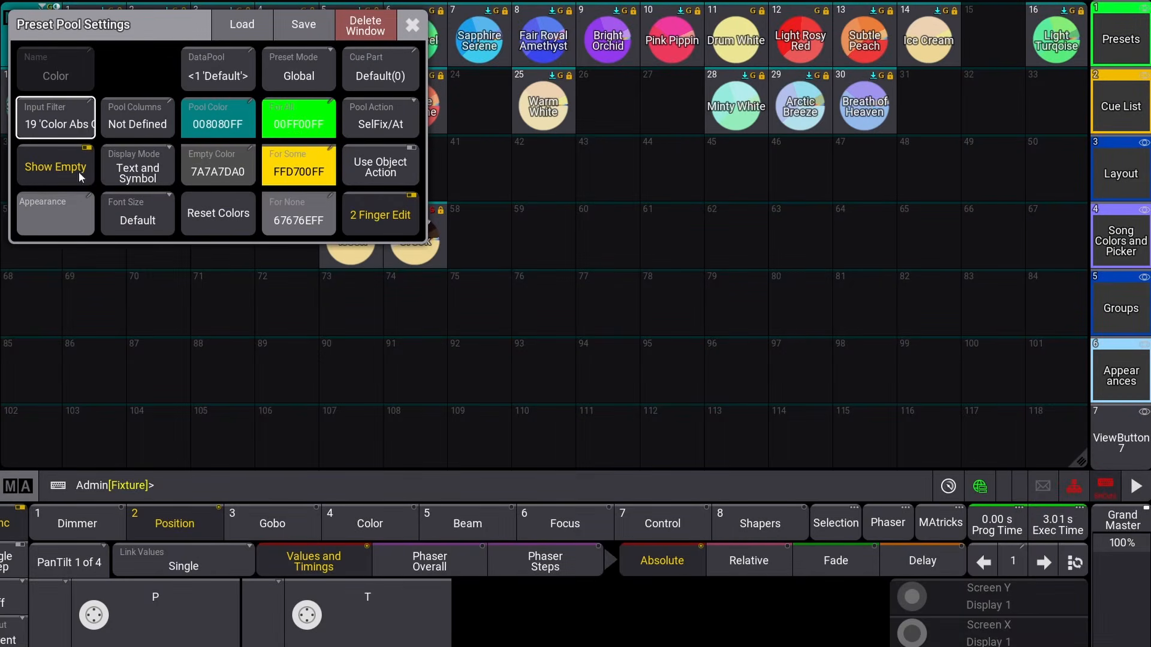
pyautogui.click(415, 25)
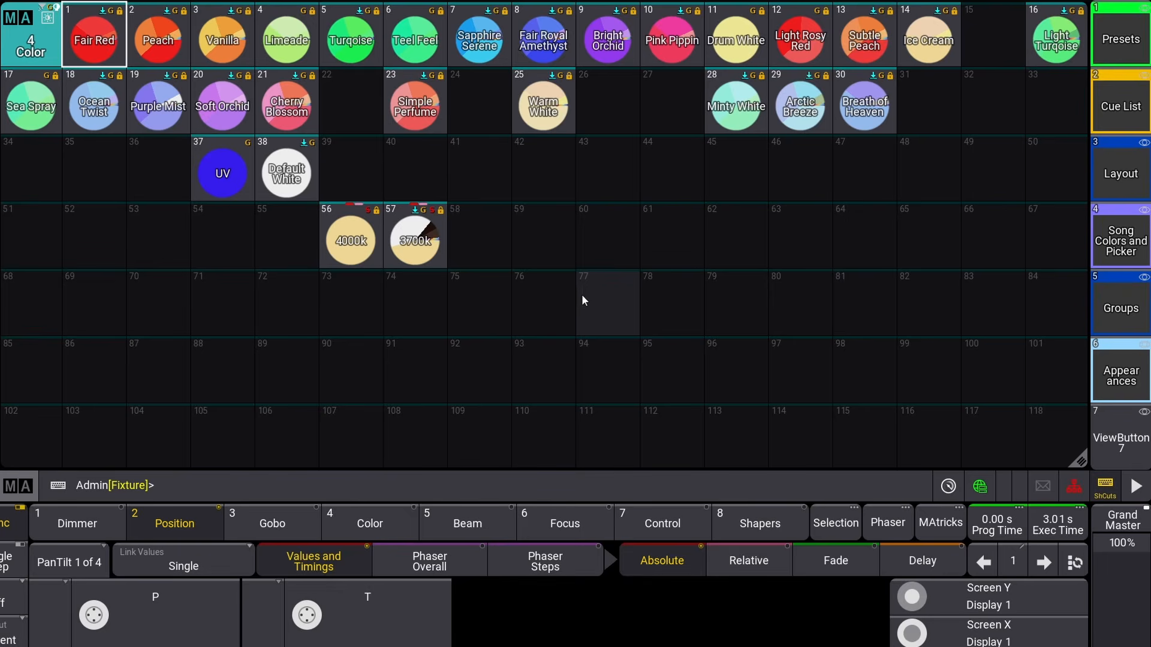
# Clear the Color pool's input filter by assigning Empty, and close the pool settings.
pyautogui.click(24, 14)
pyautogui.click(53, 123)
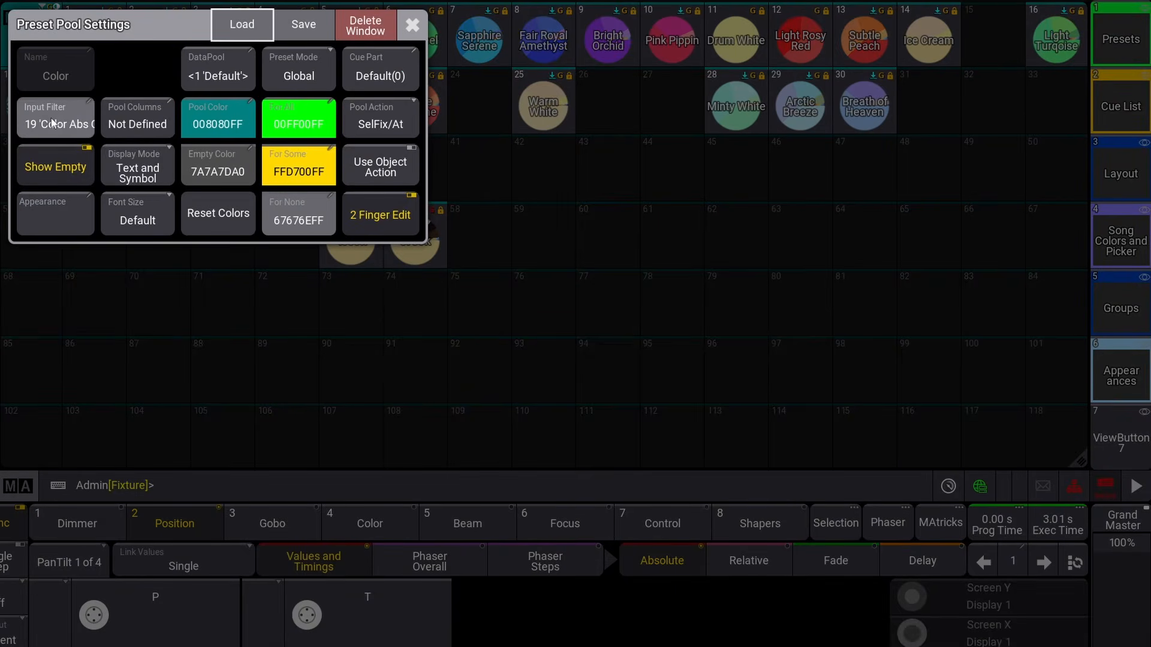
pyautogui.click(202, 42)
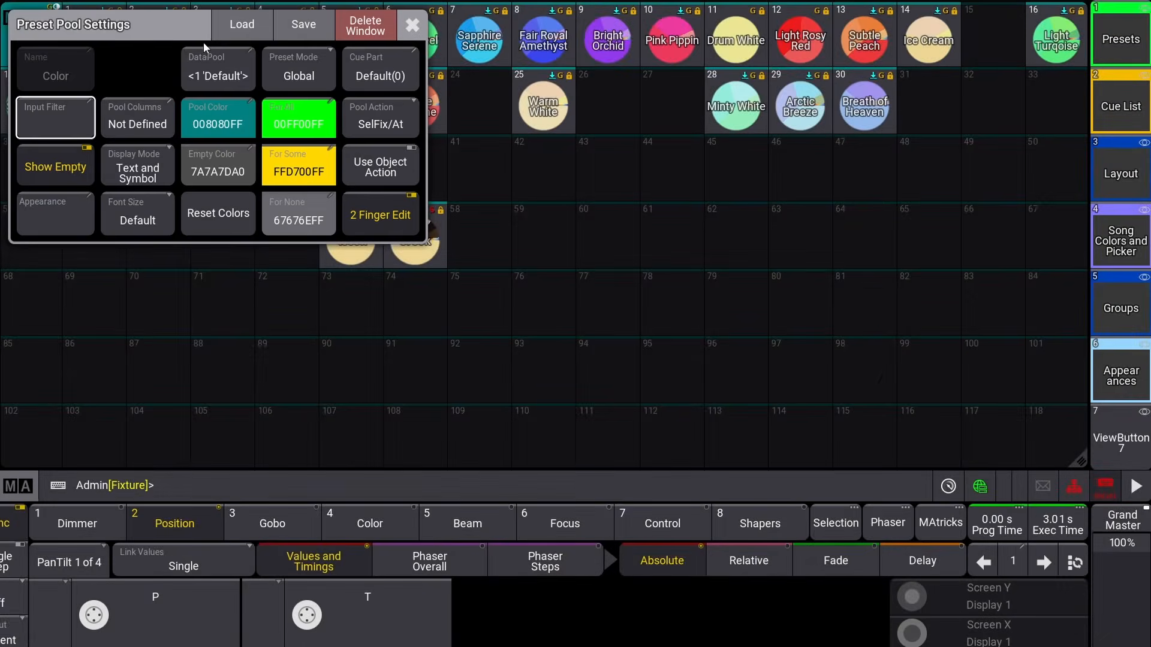
pyautogui.click(414, 24)
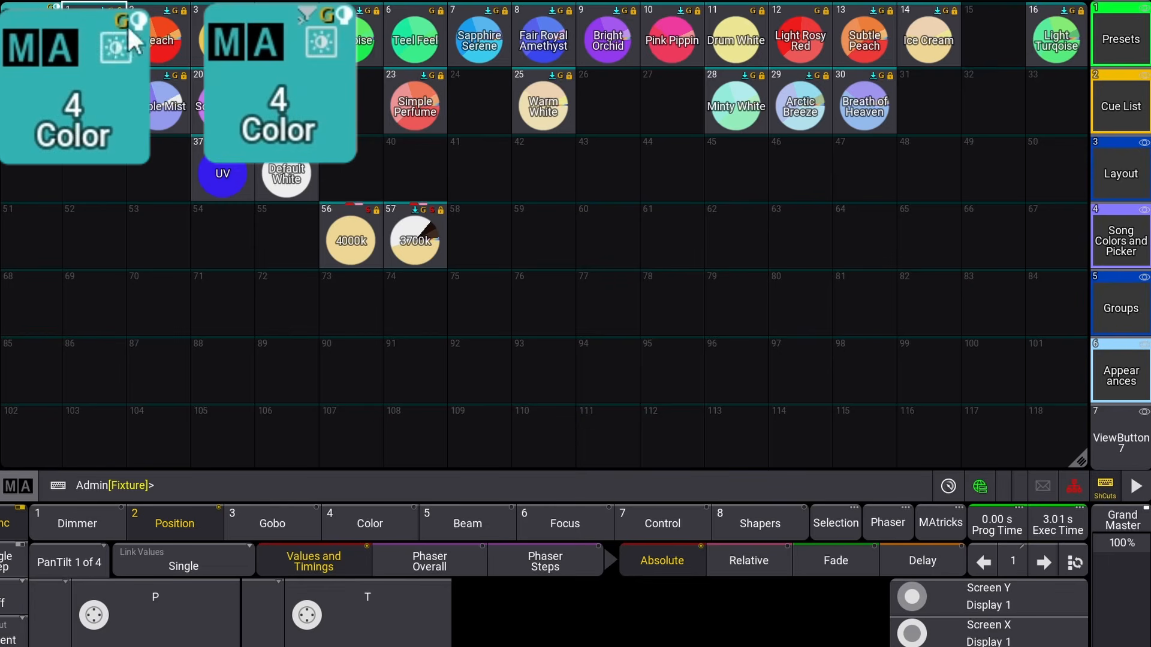
# Turn off Show Empty in the Color pool's settings to hide the unused preset slots.
pyautogui.click(7, 24)
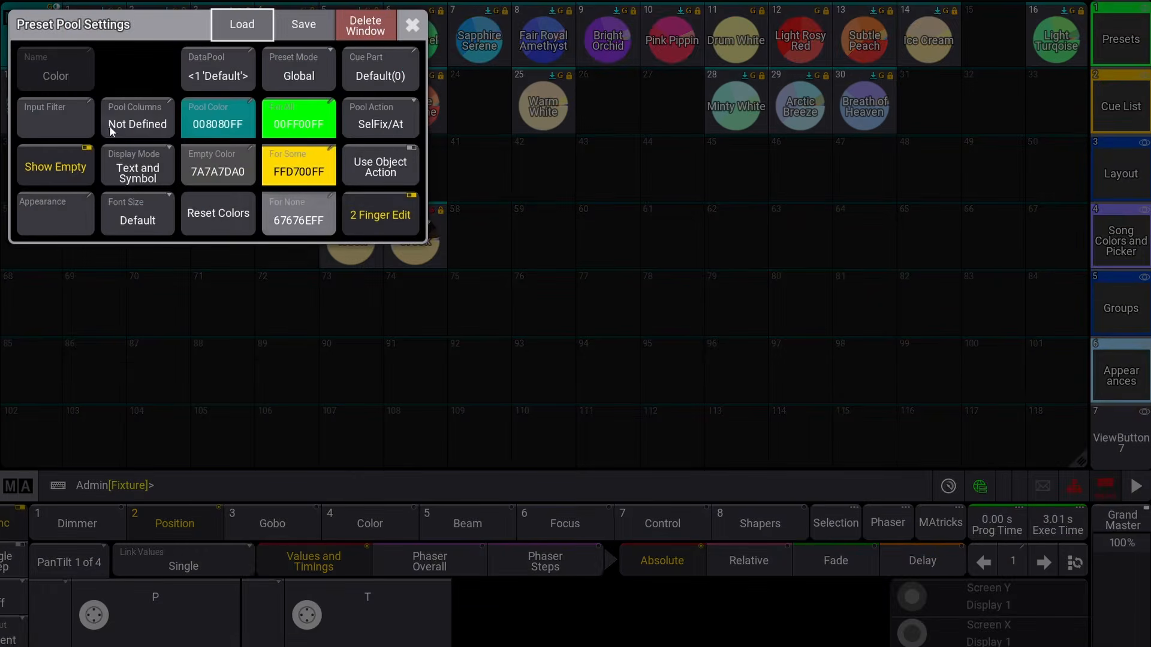
pyautogui.click(72, 173)
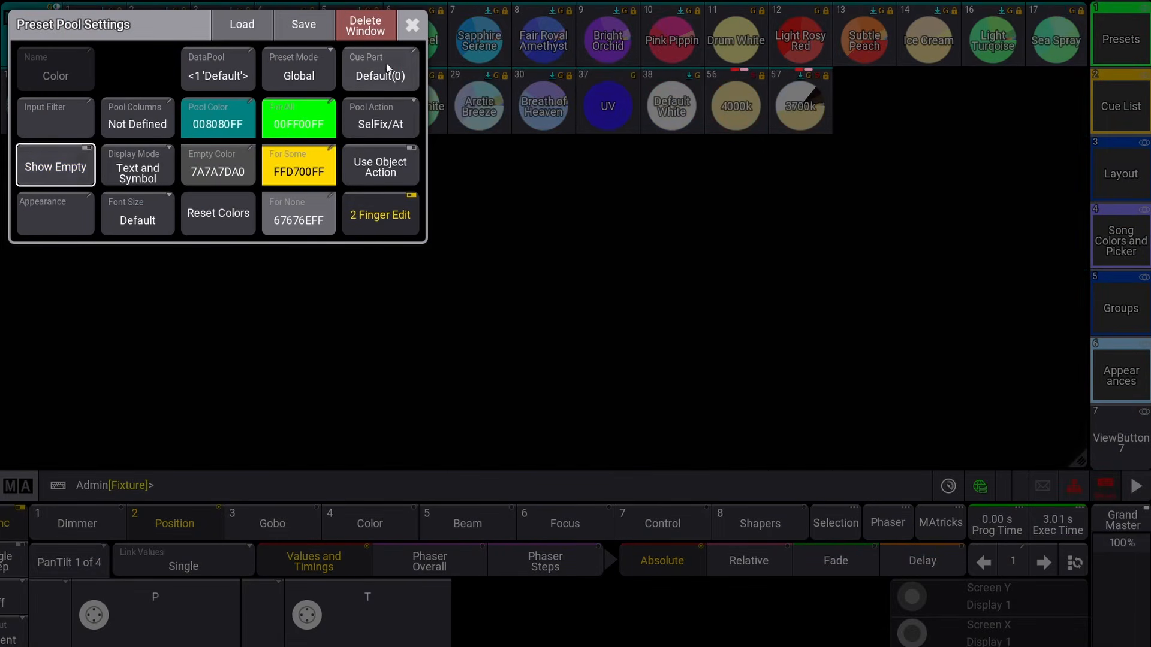
pyautogui.click(413, 26)
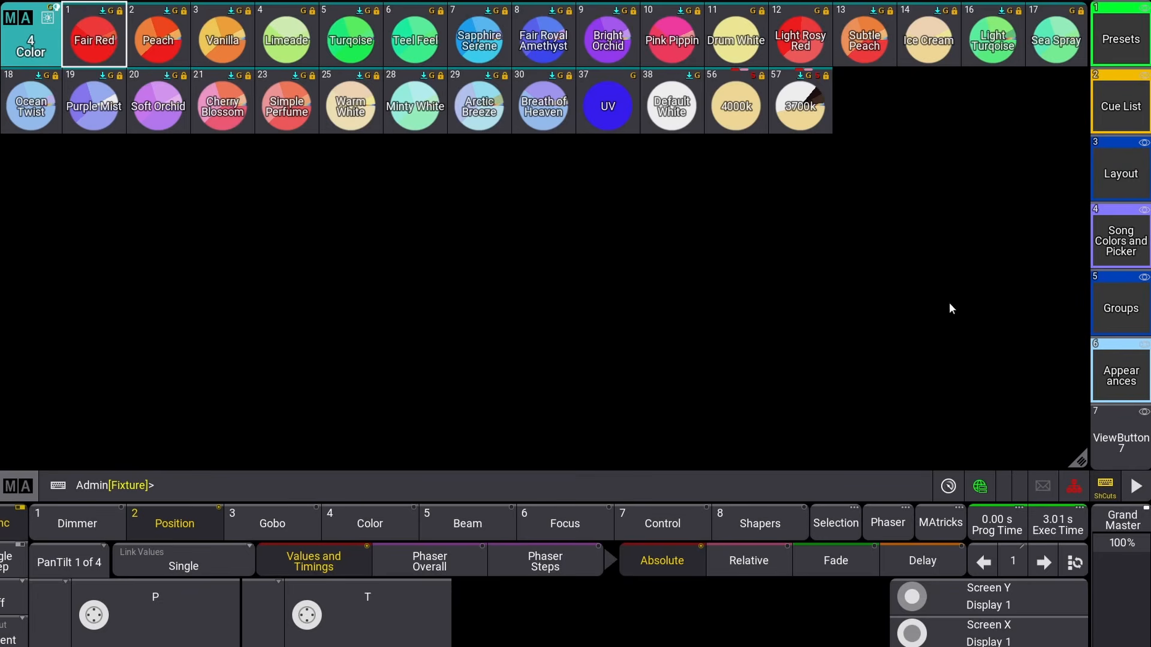
# Toggle Show Empty in the Color pool's settings, leaving it switched on.
pyautogui.click(7, 24)
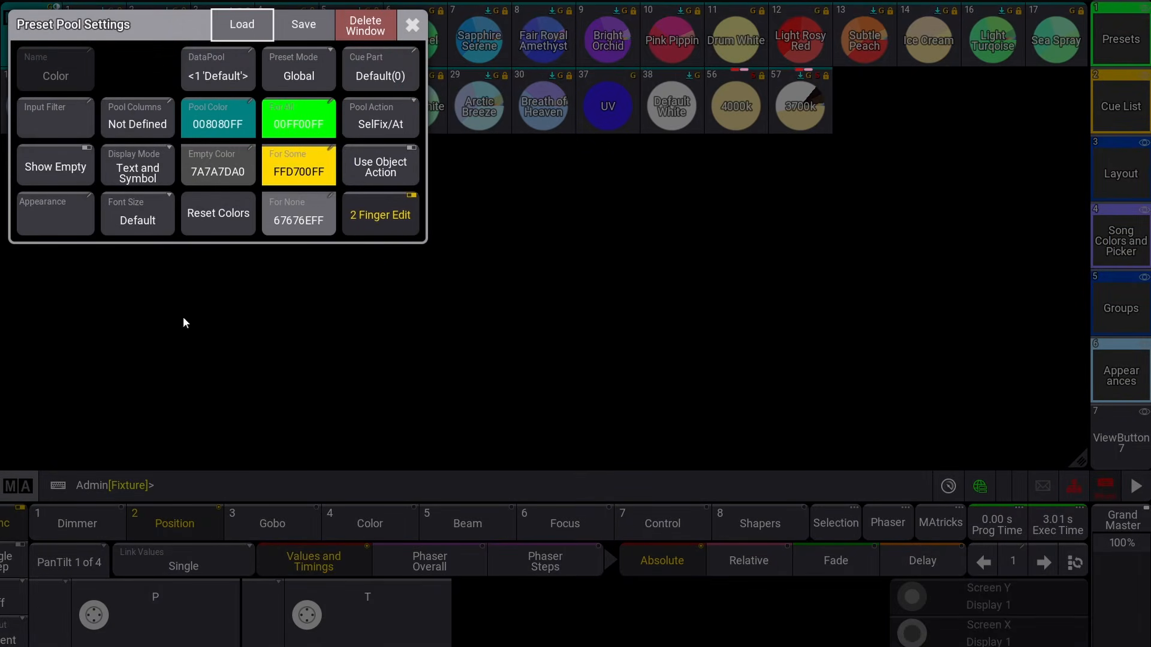
pyautogui.click(61, 170)
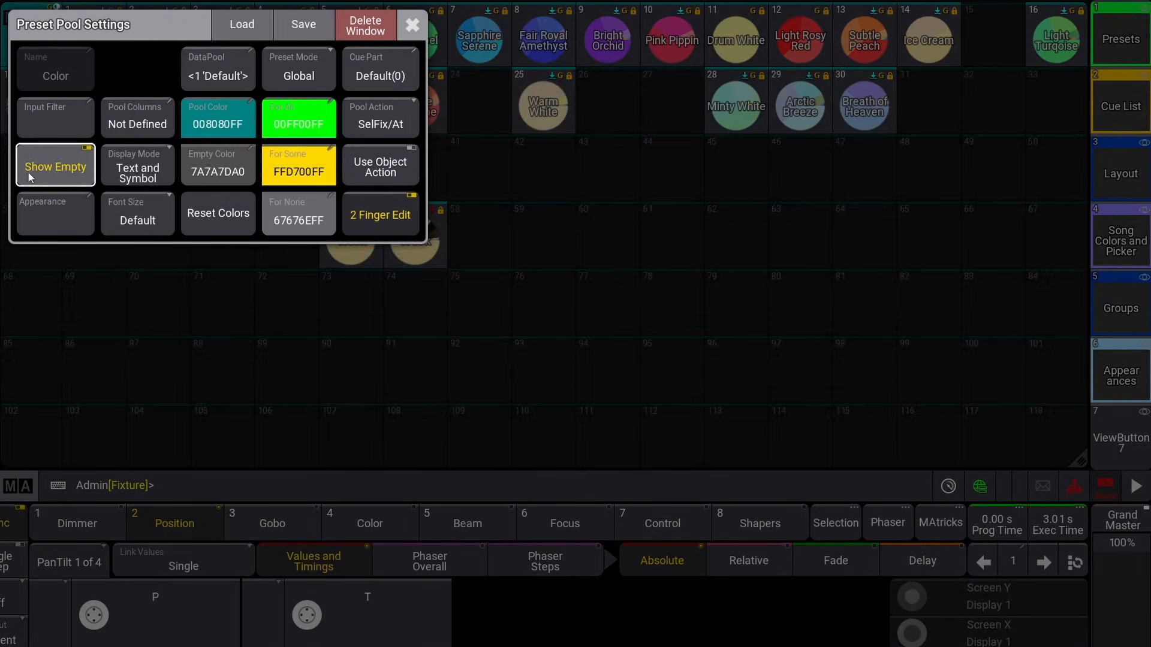
pyautogui.click(57, 168)
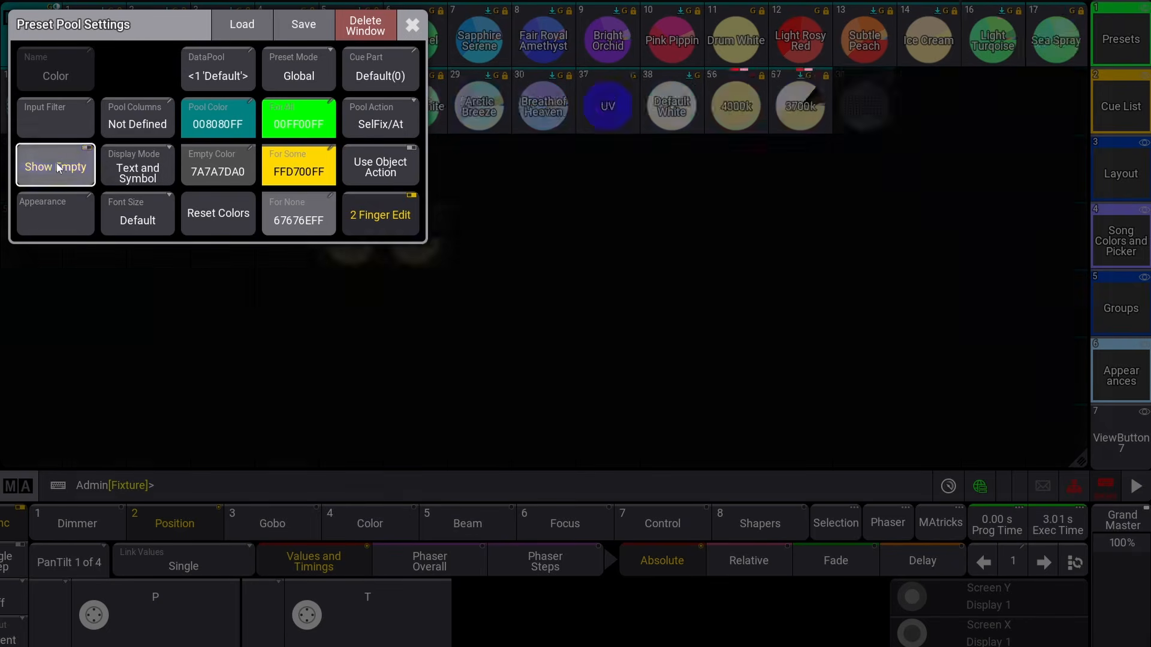
pyautogui.click(57, 168)
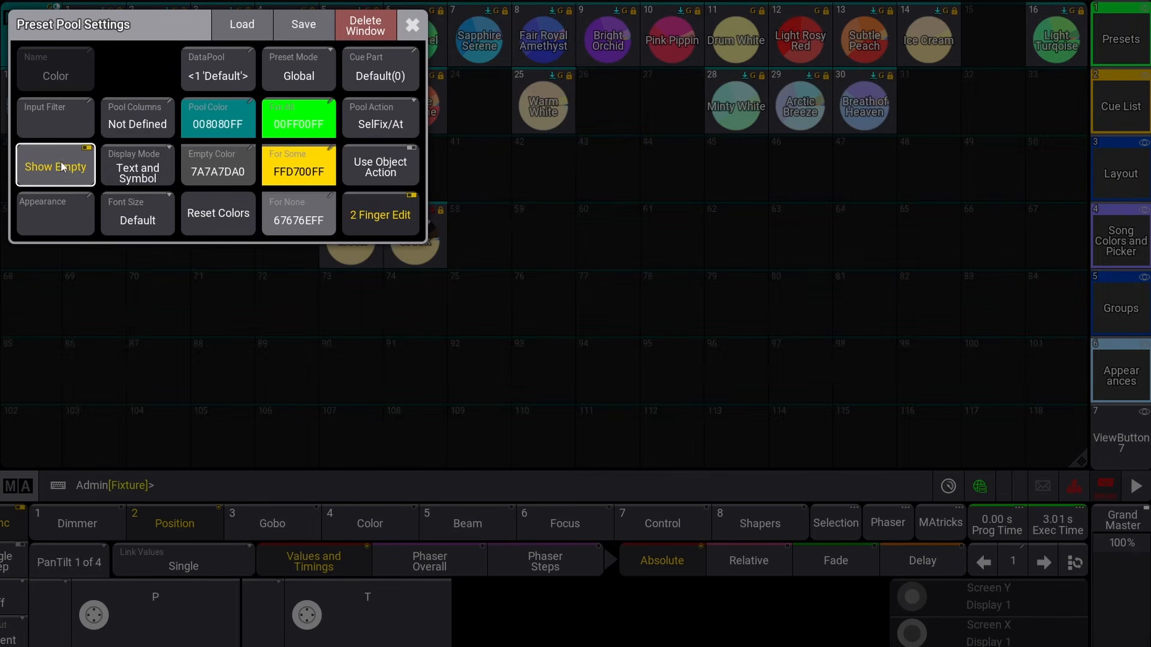
# Assign appearance 19 'Green' to the Color preset pool window and close its settings.
pyautogui.click(74, 217)
pyautogui.click(294, 381)
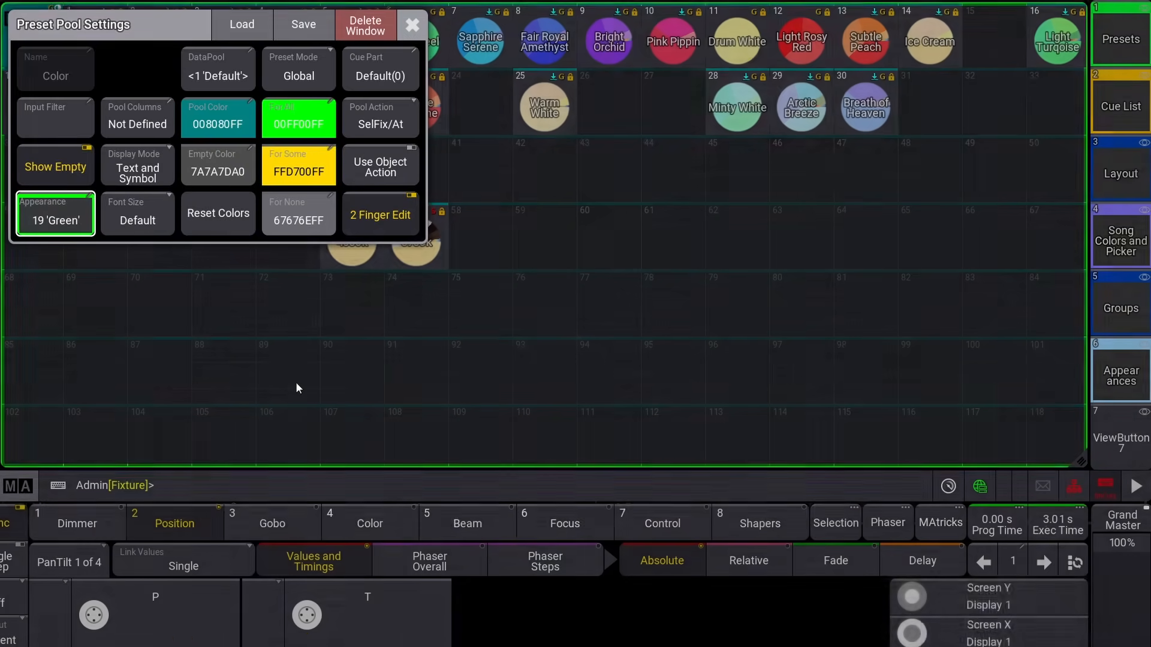
pyautogui.click(412, 26)
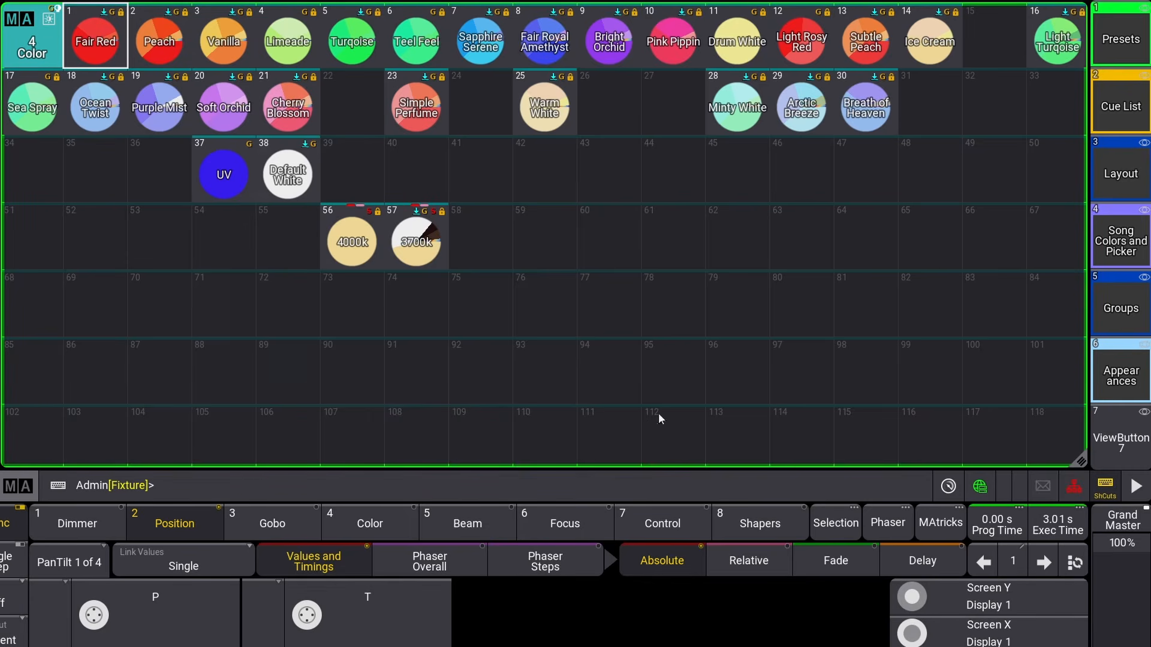
# Assign appearance 145 'Ducky' to the Color preset pool window, and clear the appearance again by choosing None.
pyautogui.click(16, 22)
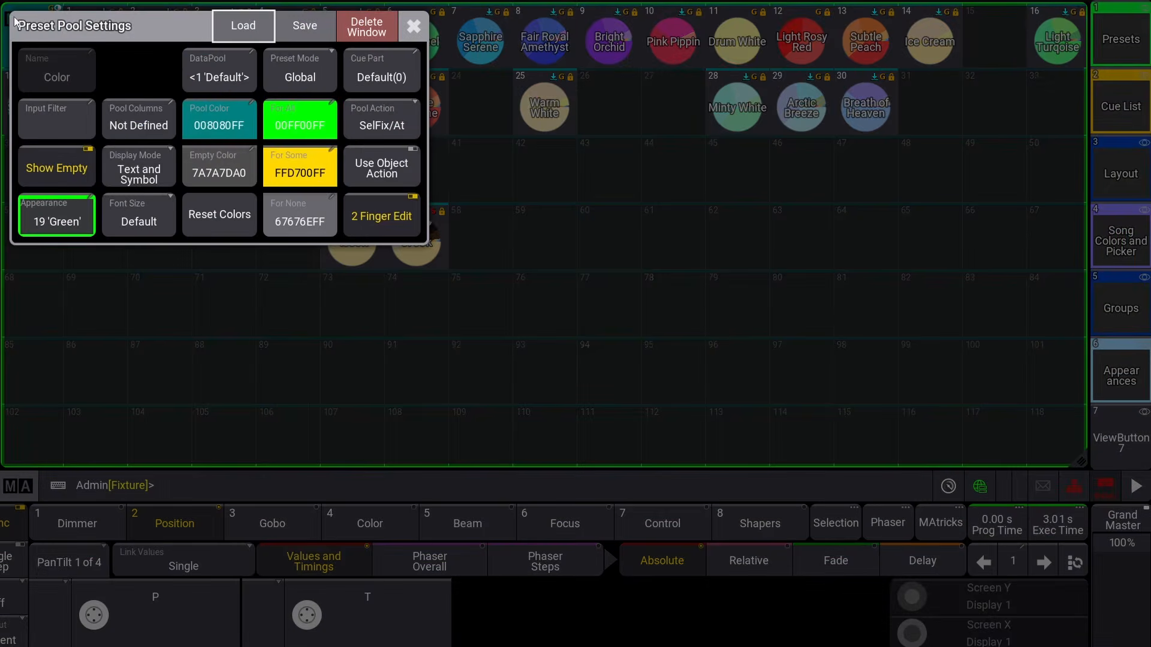
pyautogui.click(30, 221)
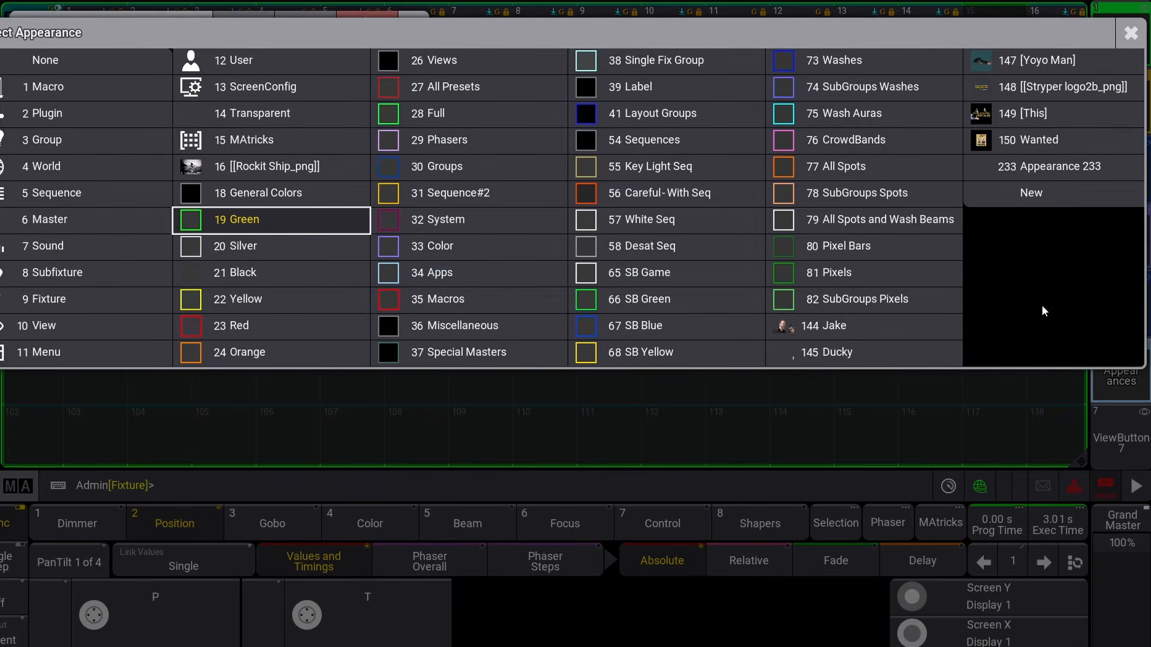
pyautogui.click(872, 347)
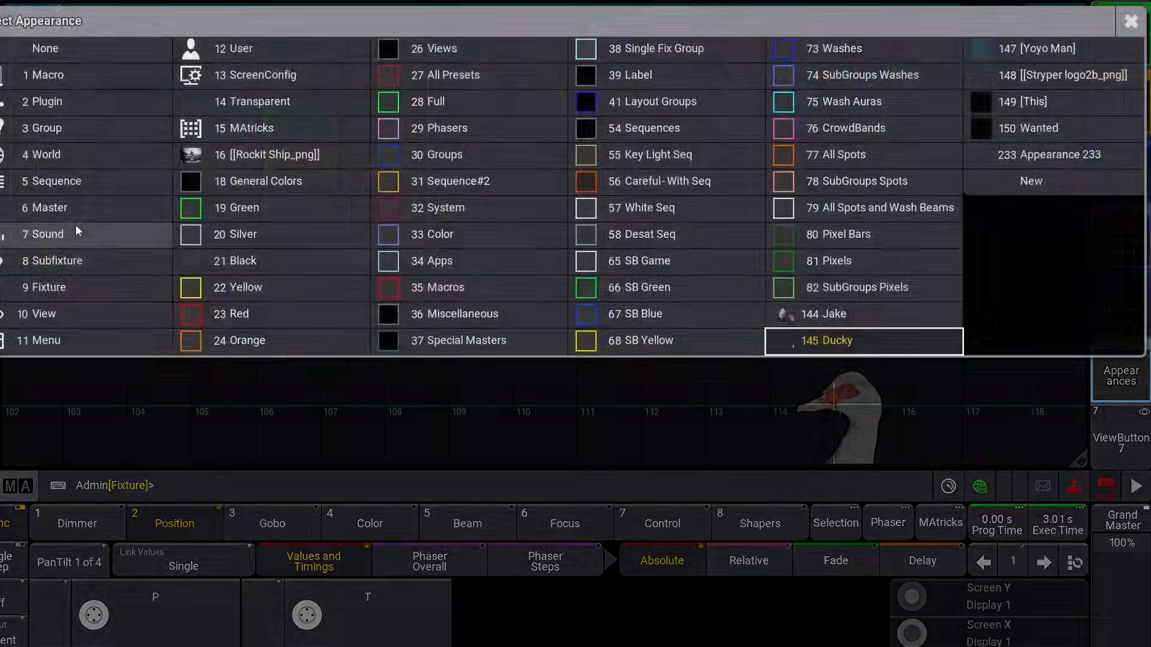
pyautogui.click(77, 227)
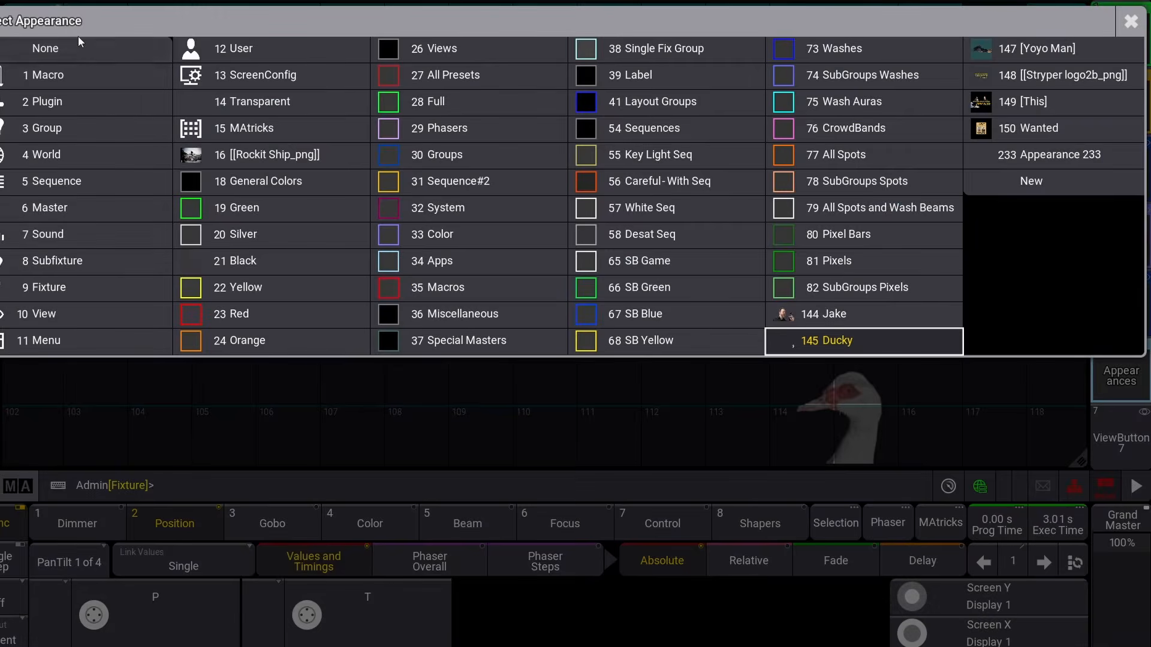
pyautogui.click(76, 46)
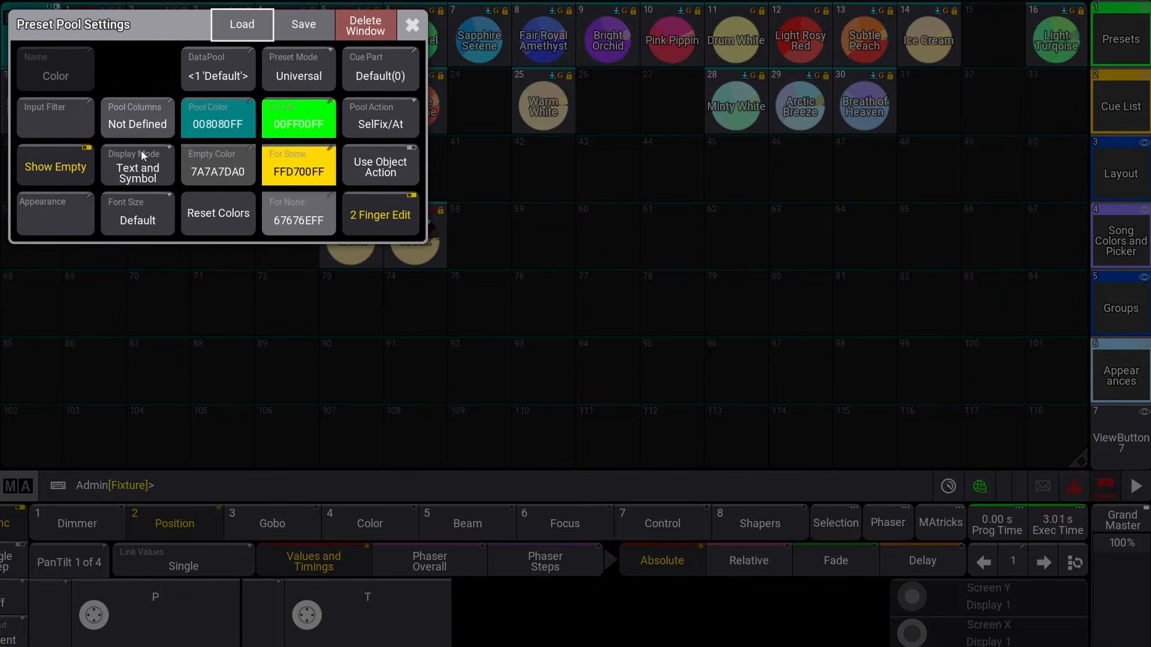
# Set the Color pool's Pool Columns to its current width of 17 and shrink the pool window to eight visible columns.
pyautogui.click(140, 123)
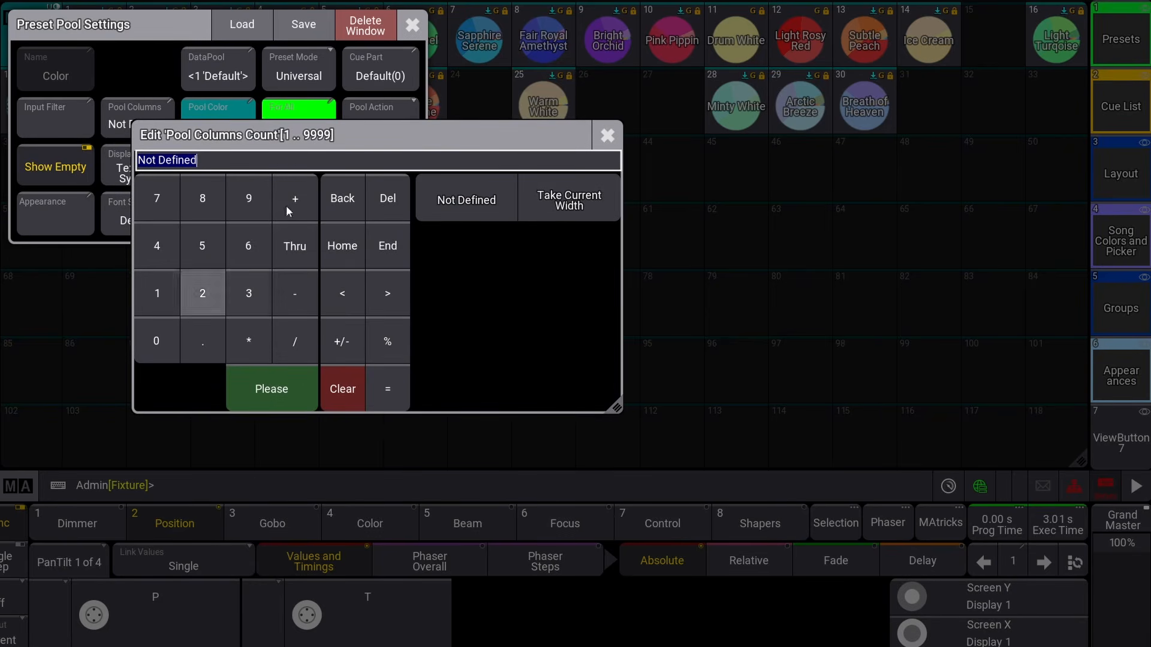
pyautogui.click(566, 207)
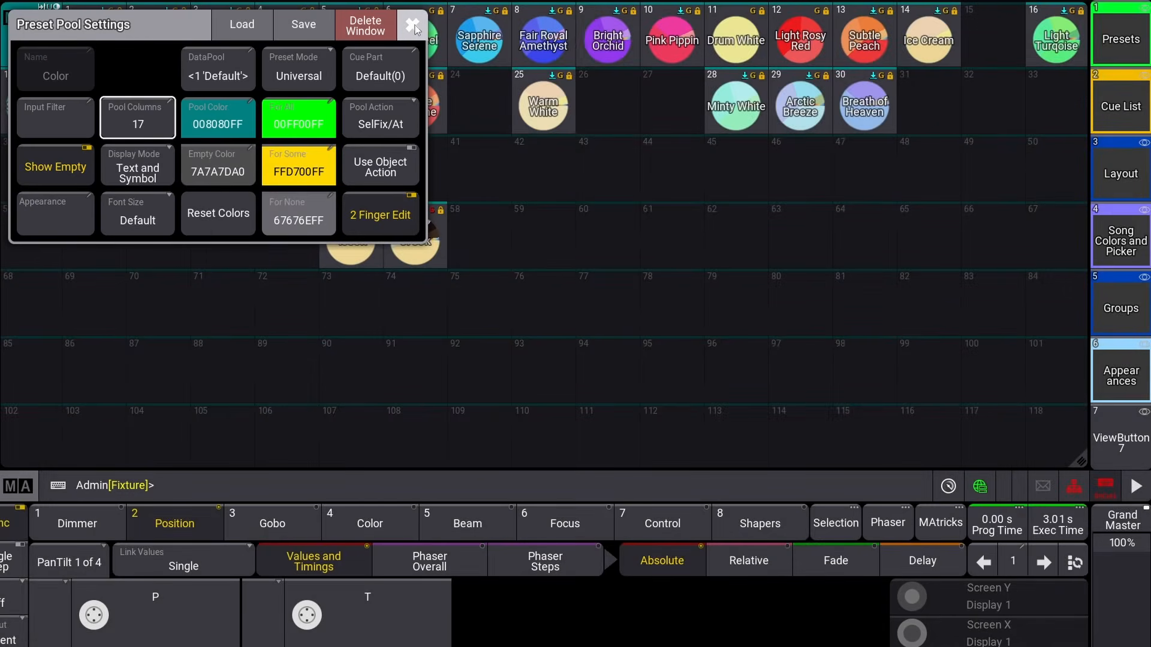
pyautogui.click(1044, 304)
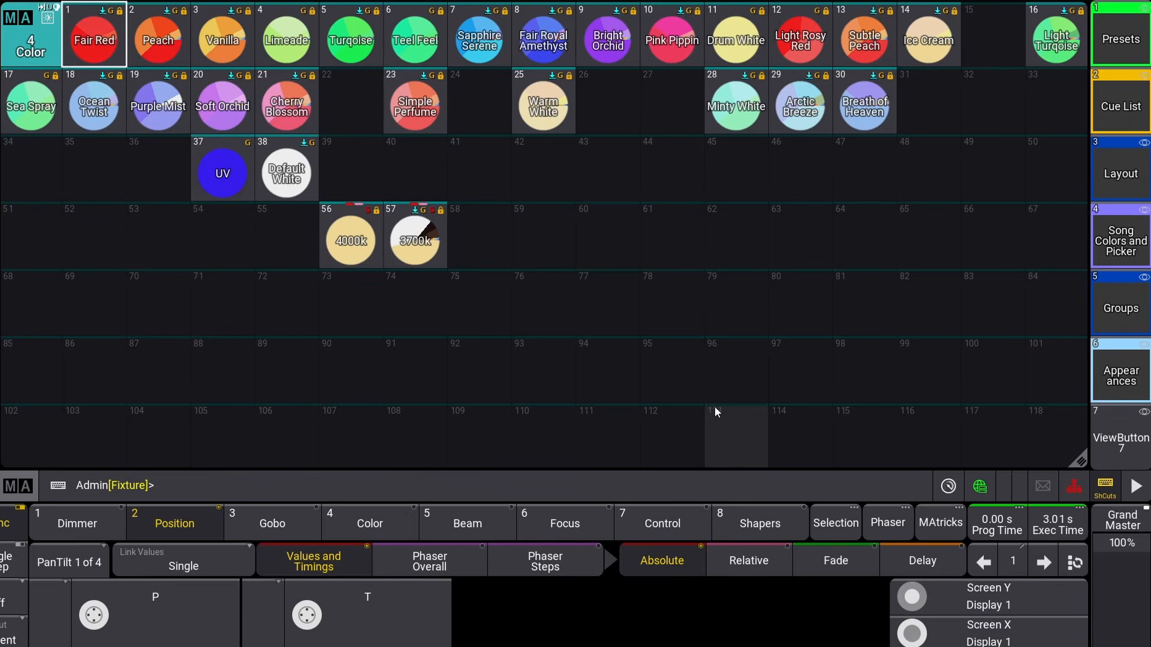
pyautogui.moveTo(1081, 465); pyautogui.dragTo(523, 482)
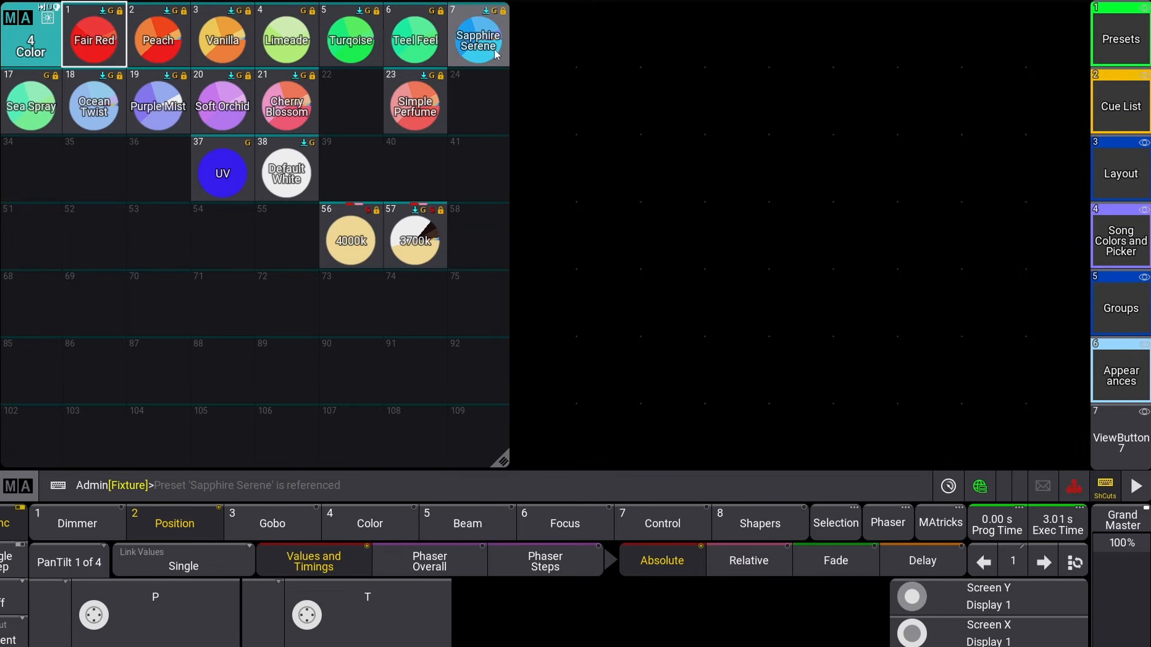
# Reset the Color pool's Pool Columns to Not Defined and widen the pool window to 11 columns.
pyautogui.click(21, 27)
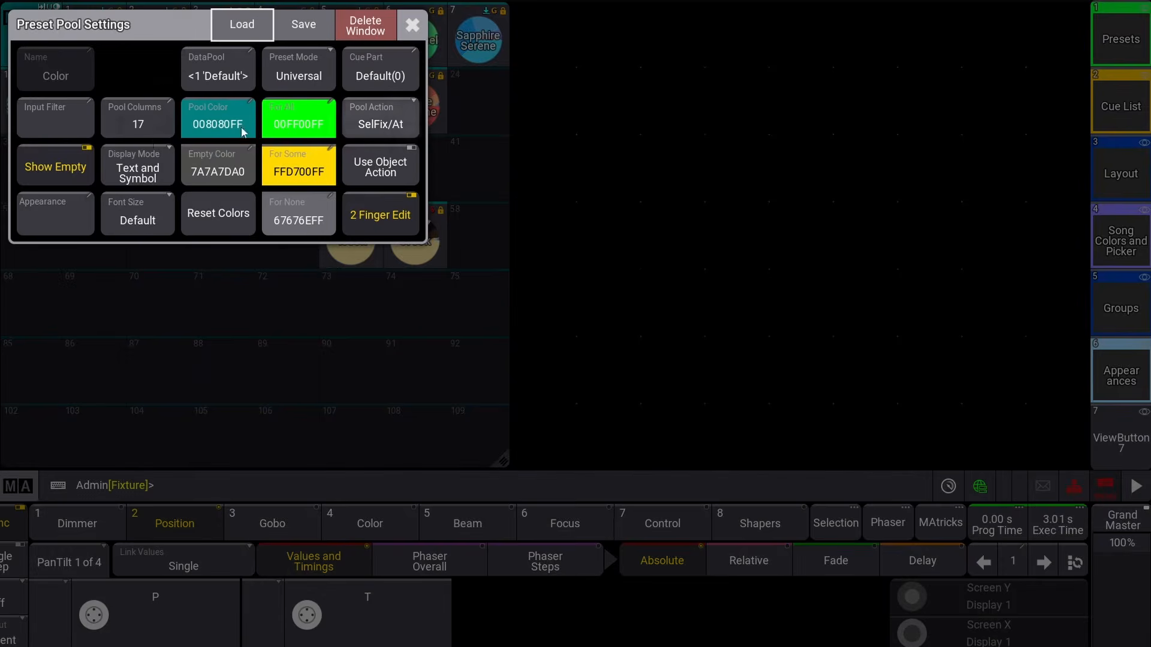
pyautogui.click(157, 117)
pyautogui.click(473, 189)
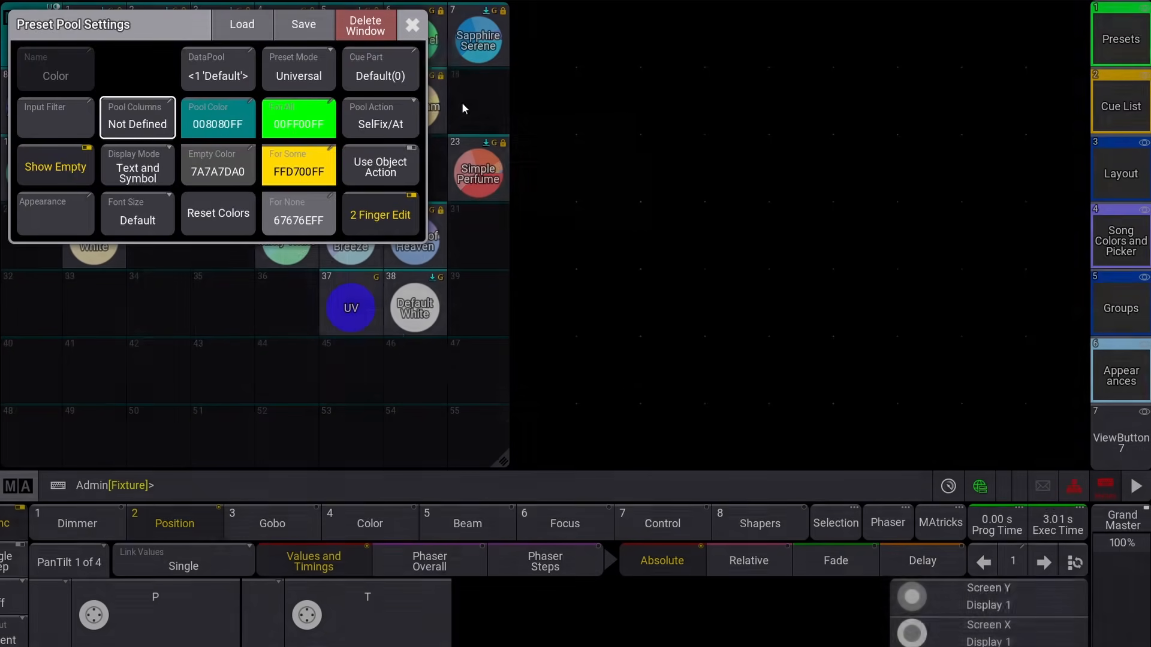
pyautogui.click(413, 24)
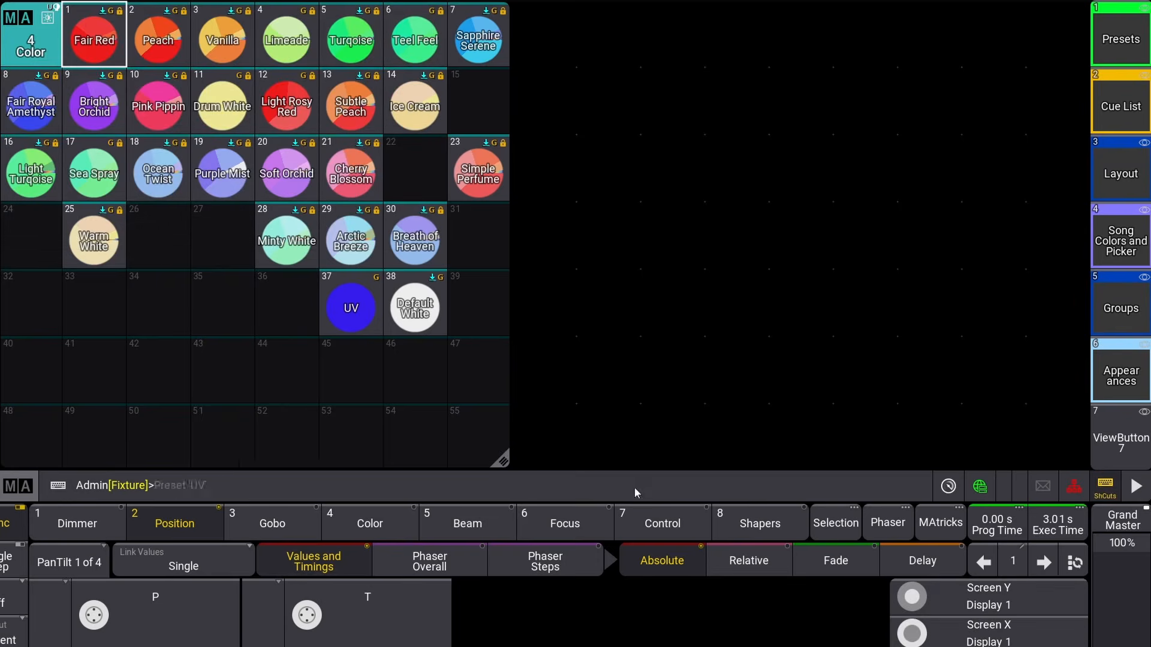
pyautogui.moveTo(503, 460); pyautogui.dragTo(719, 466)
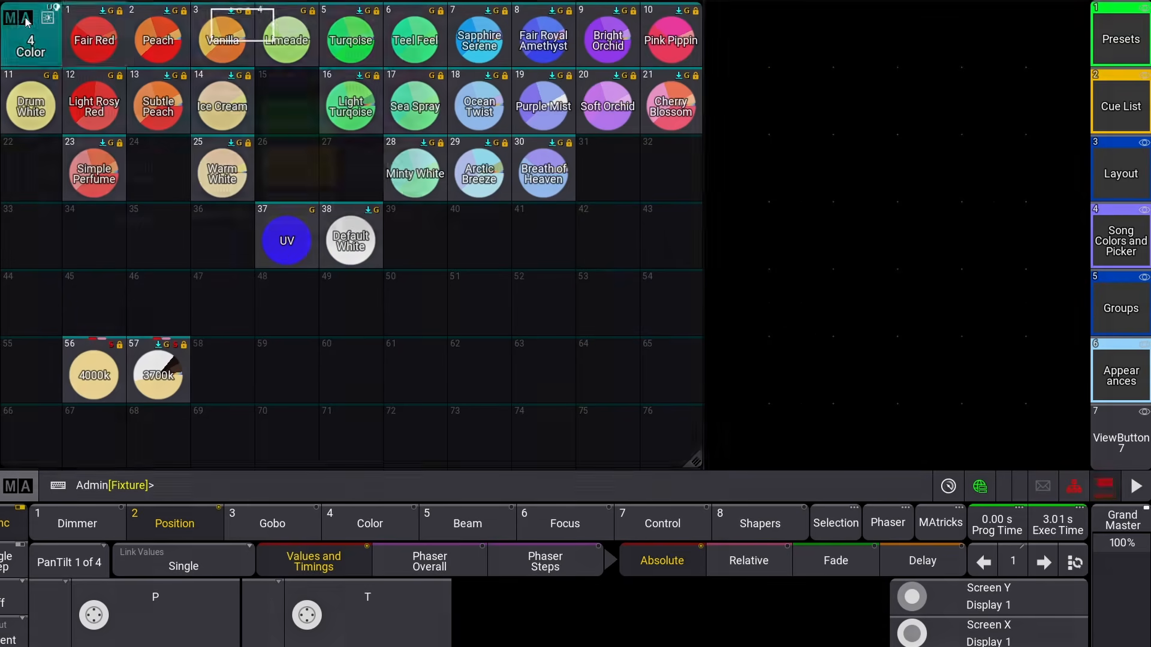
# Lock the Color pool's Pool Columns to the window's current width and narrow the window to seven visible columns.
pyautogui.click(26, 22)
pyautogui.click(117, 115)
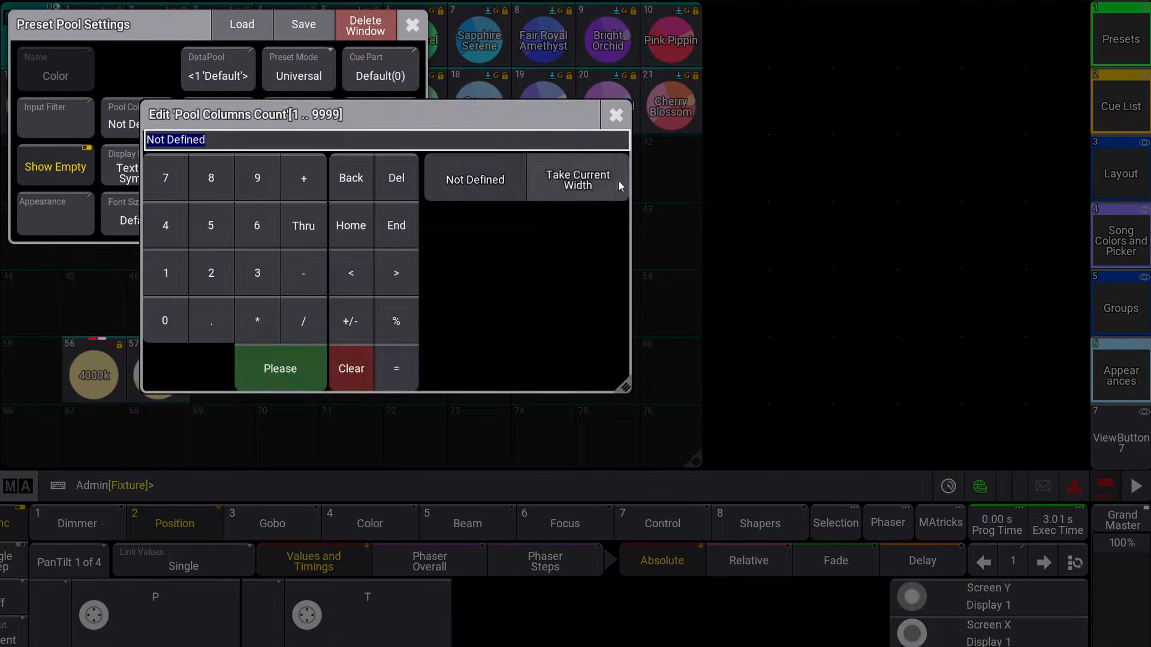
pyautogui.click(619, 181)
pyautogui.click(605, 451)
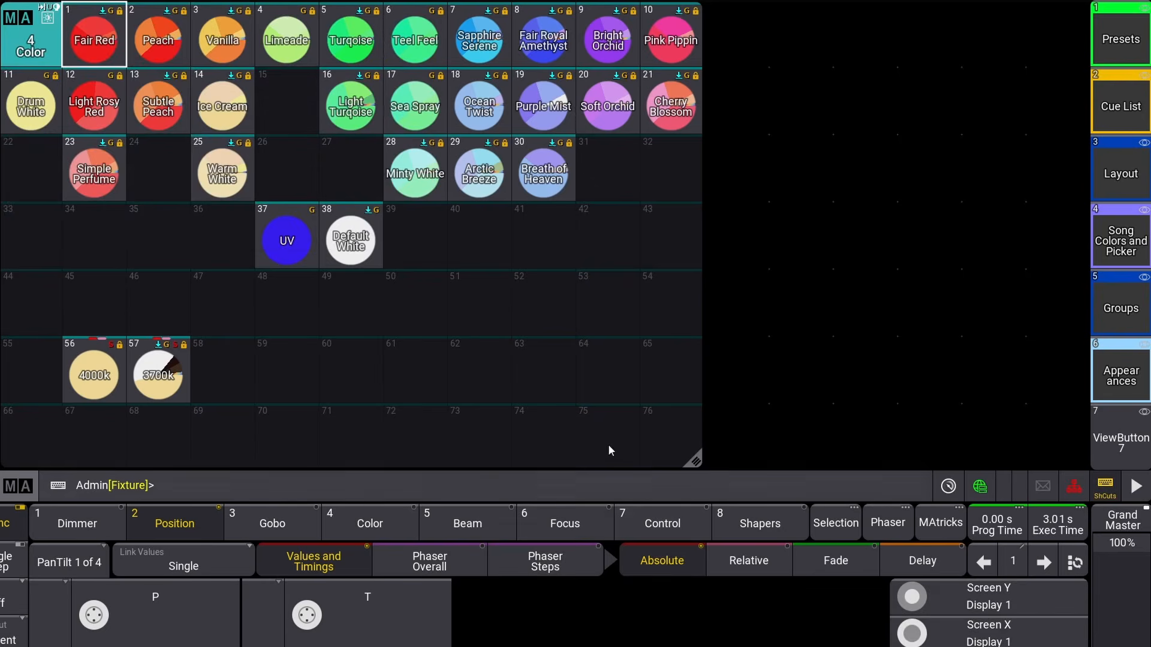
pyautogui.moveTo(695, 460); pyautogui.dragTo(455, 467)
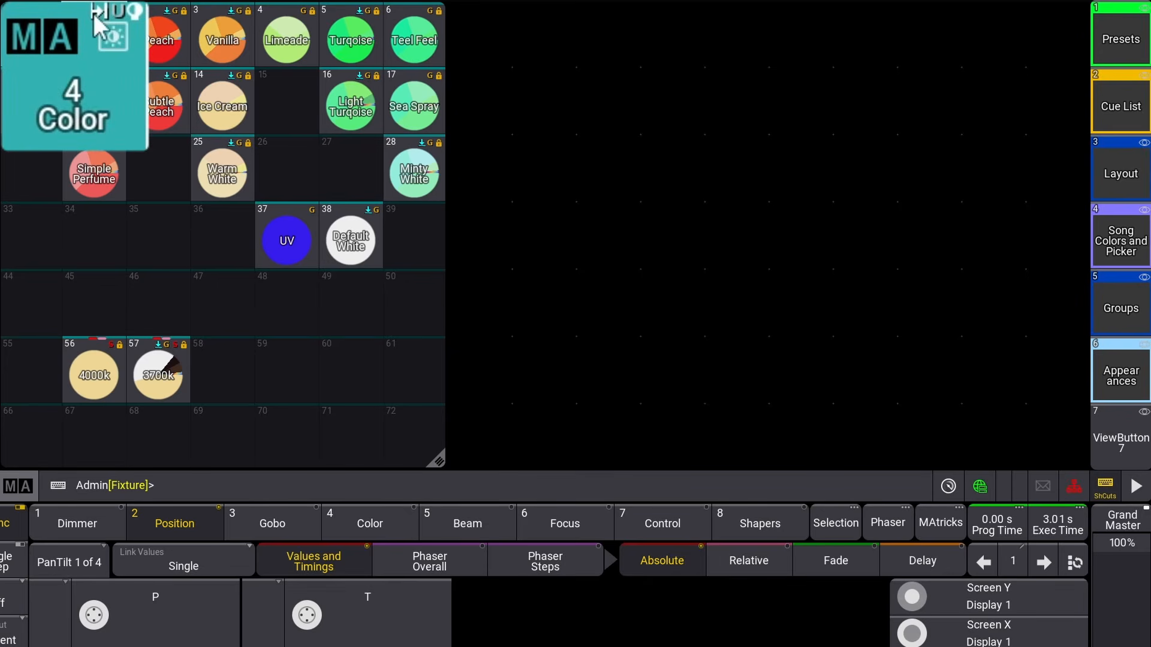
# Return the Color pool's Pool Columns to Not Defined and enlarge the pool window to its full 17-column width.
pyautogui.click(45, 50)
pyautogui.click(138, 120)
pyautogui.click(466, 192)
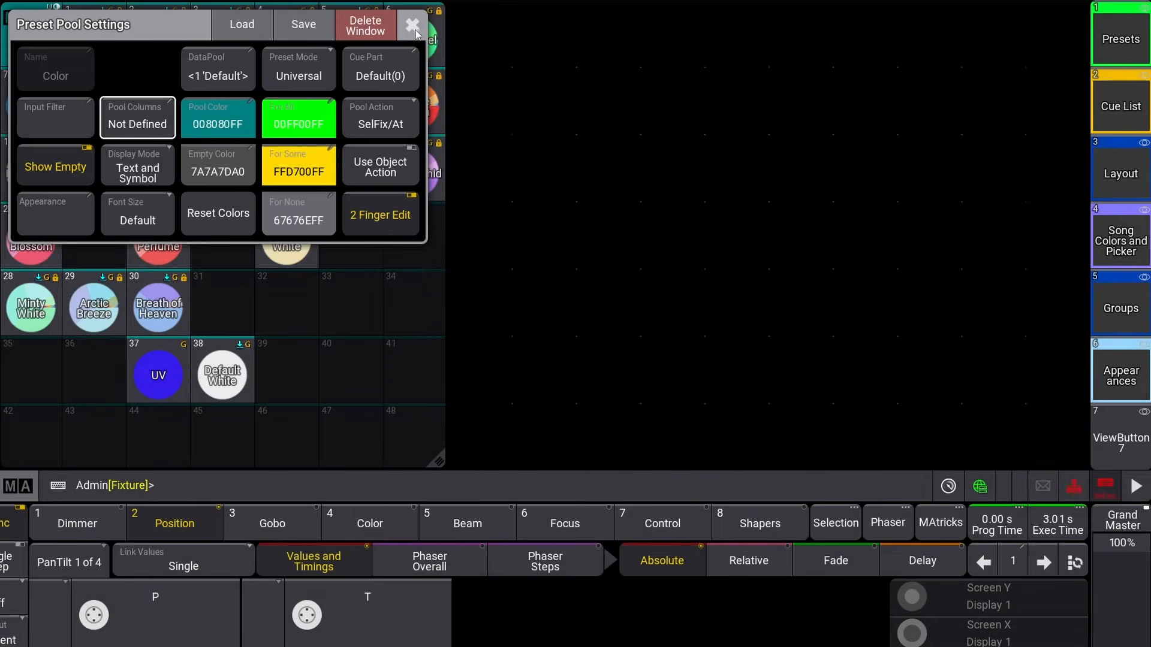
pyautogui.click(412, 24)
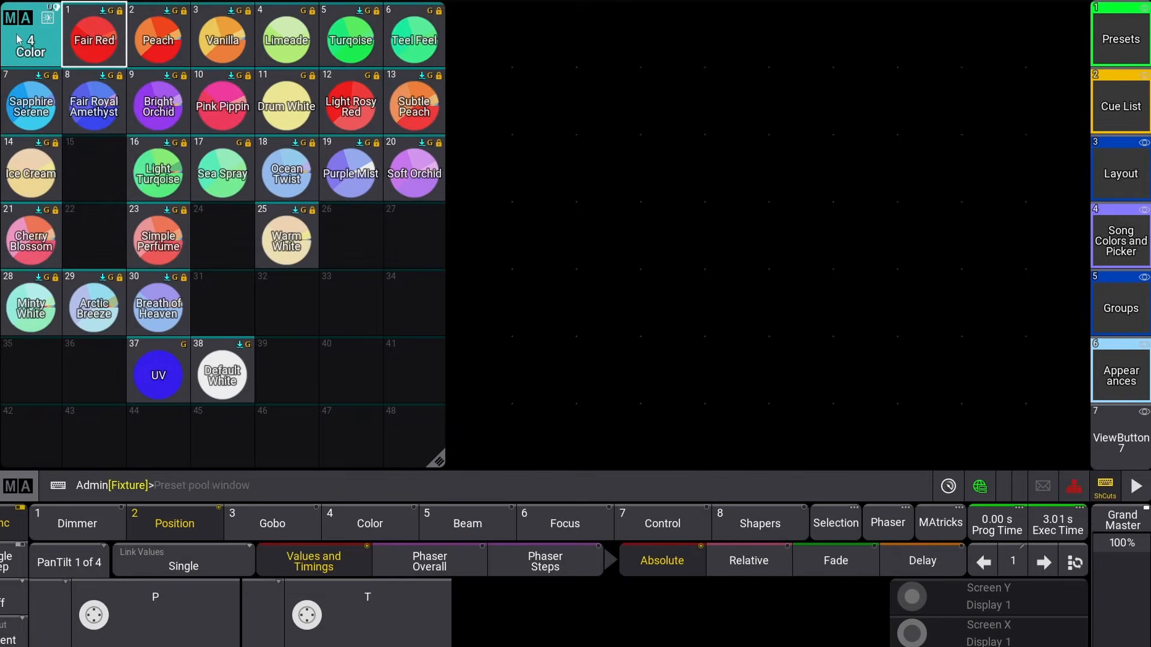
pyautogui.moveTo(438, 463); pyautogui.dragTo(1088, 469)
# Cycle the Color pool's Display Mode through Text, Symbol and Auto, and return it to Text and Symbol.
pyautogui.click(13, 18)
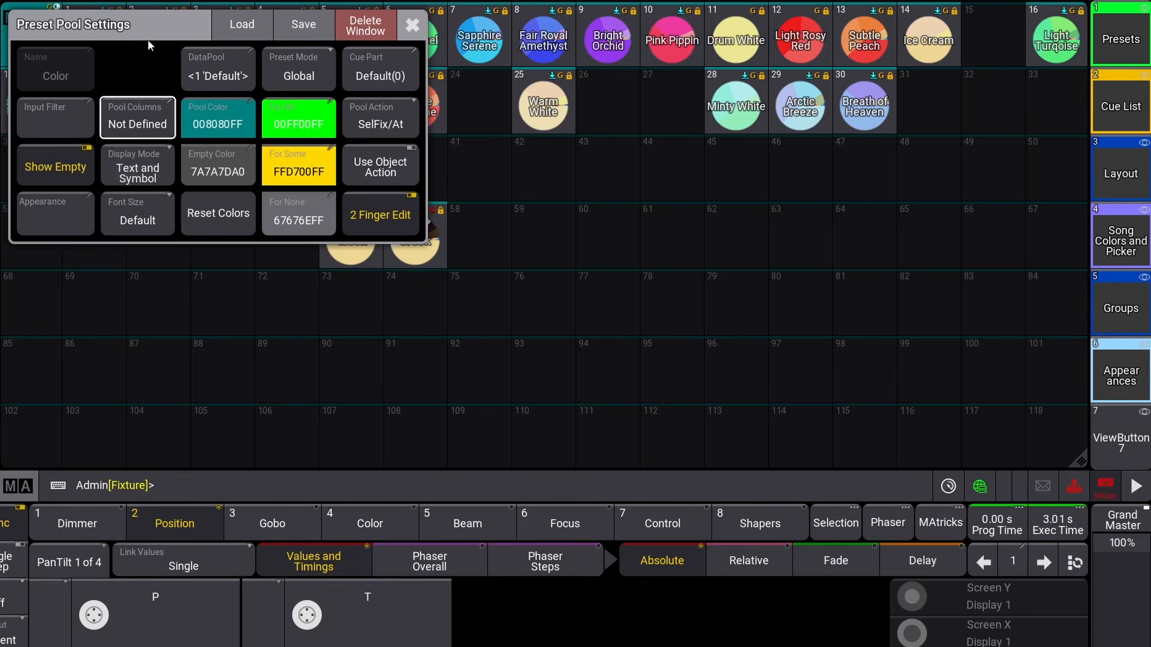
pyautogui.moveTo(242, 24); pyautogui.dragTo(247, 192)
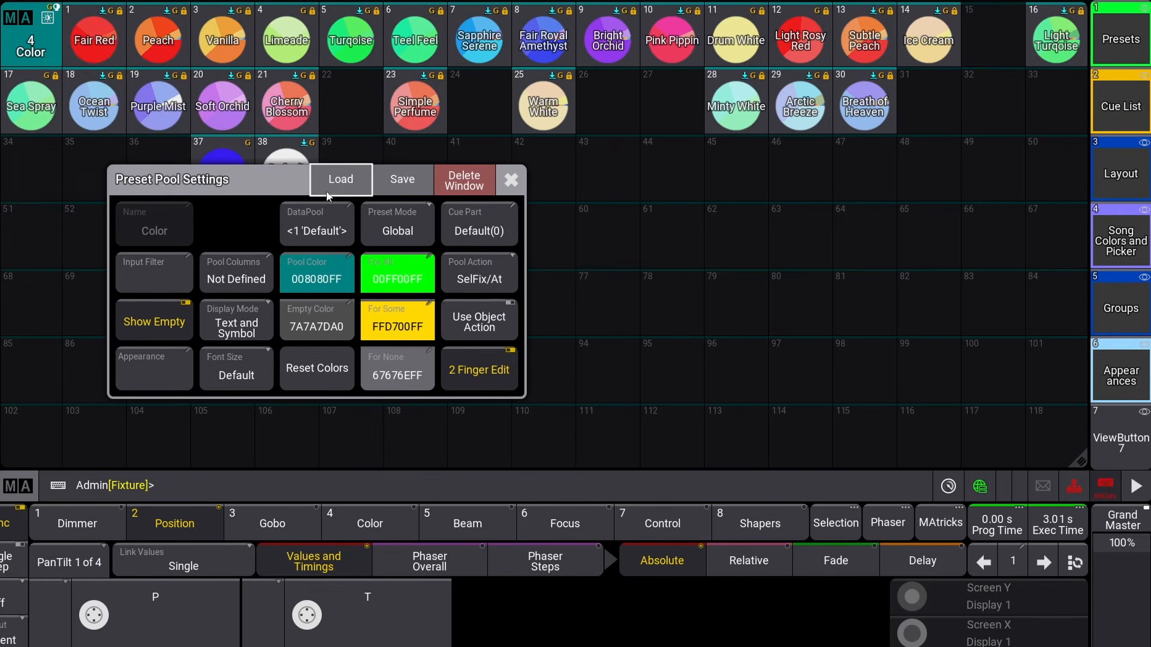
pyautogui.click(236, 322)
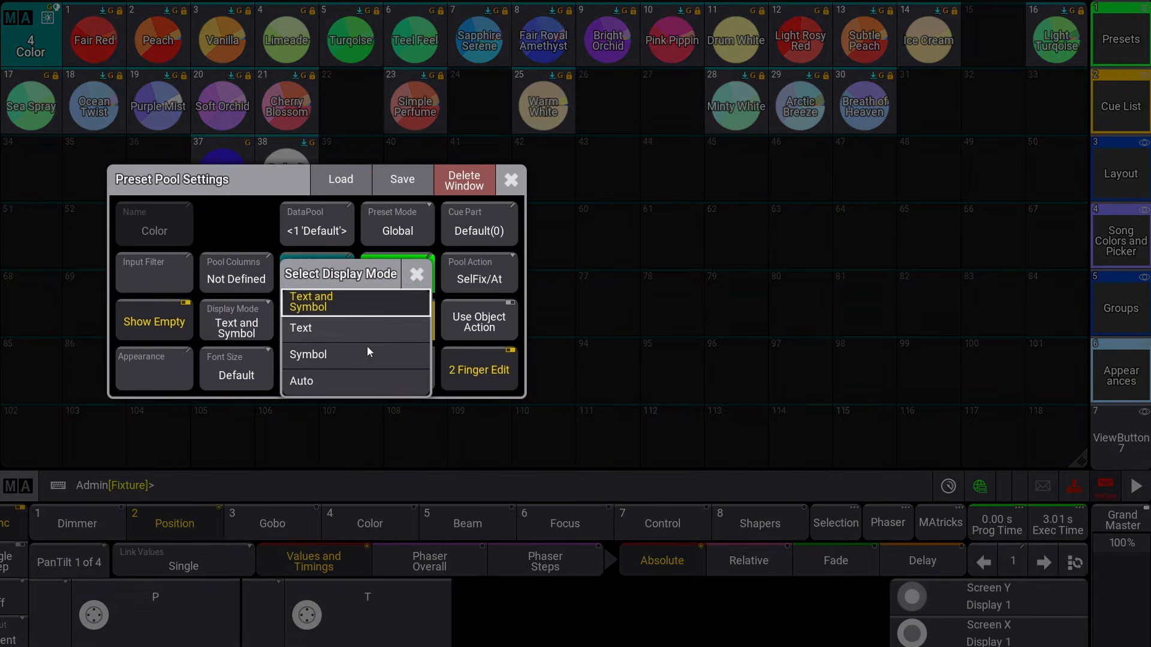
pyautogui.click(362, 329)
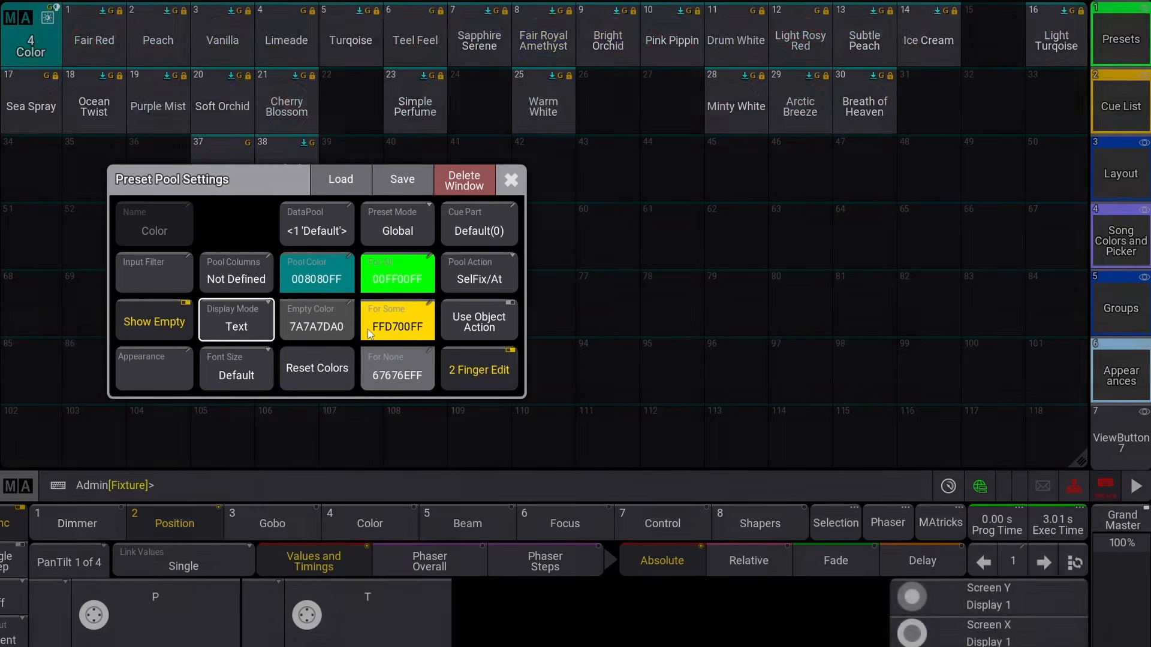
pyautogui.click(239, 327)
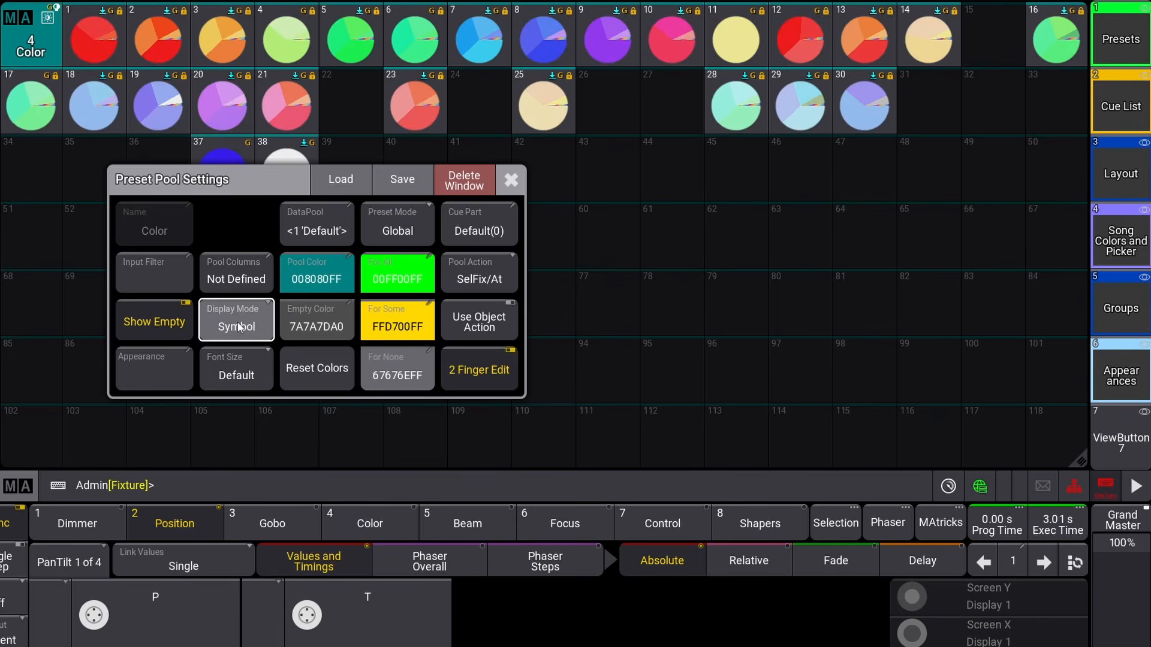
pyautogui.click(241, 326)
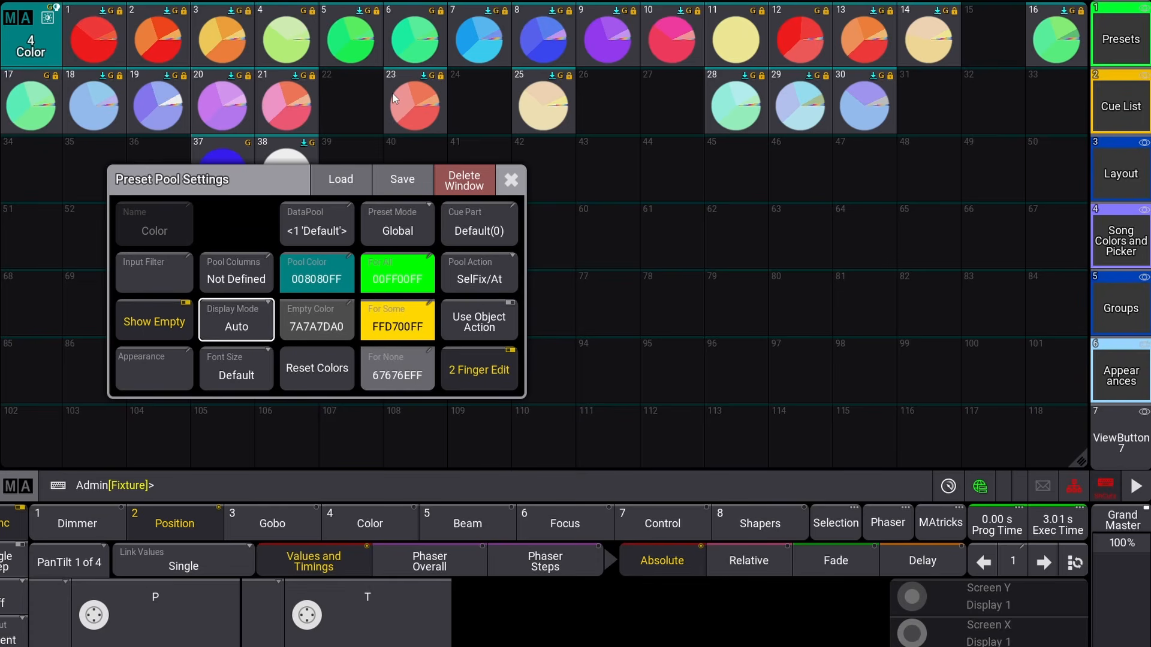
pyautogui.click(236, 320)
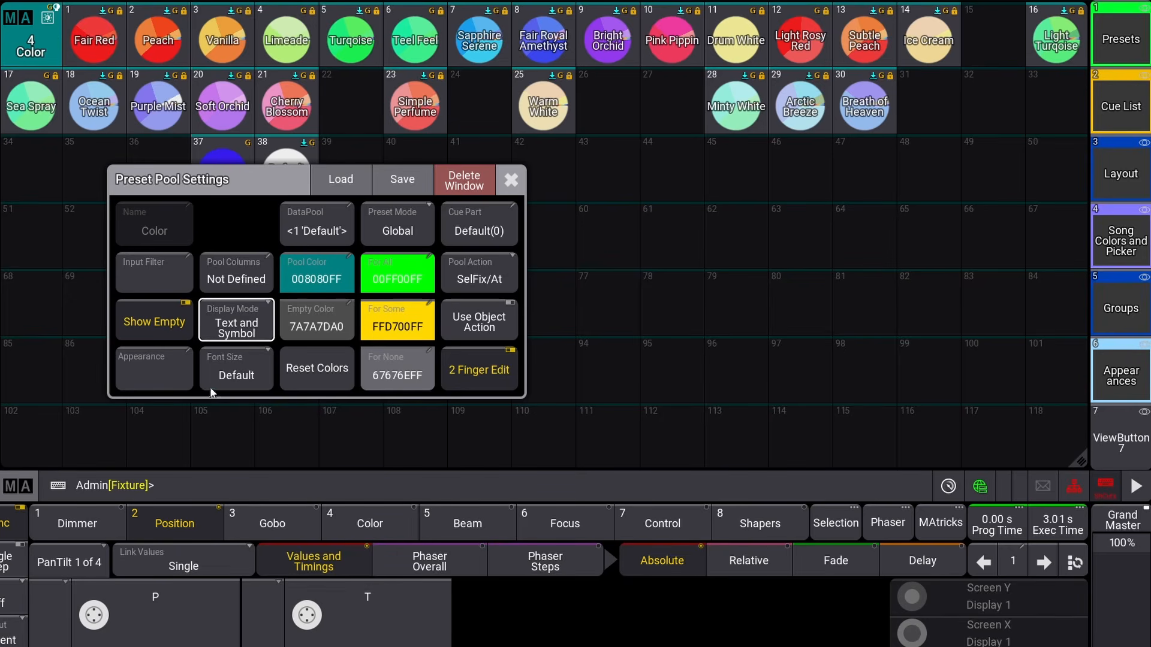
# Try font sizes including 10 and 32 for the Color pool's labels, and set Font Size back to Default.
pyautogui.click(265, 362)
pyautogui.click(380, 350)
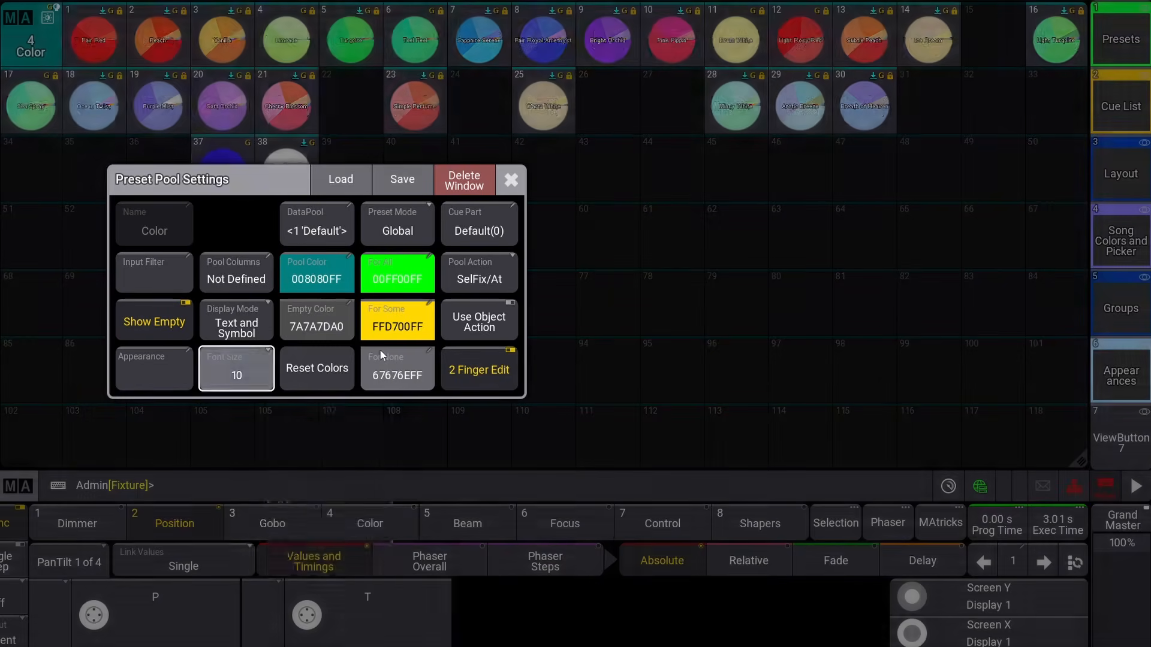
pyautogui.click(267, 383)
pyautogui.click(275, 473)
pyautogui.click(236, 369)
pyautogui.click(318, 627)
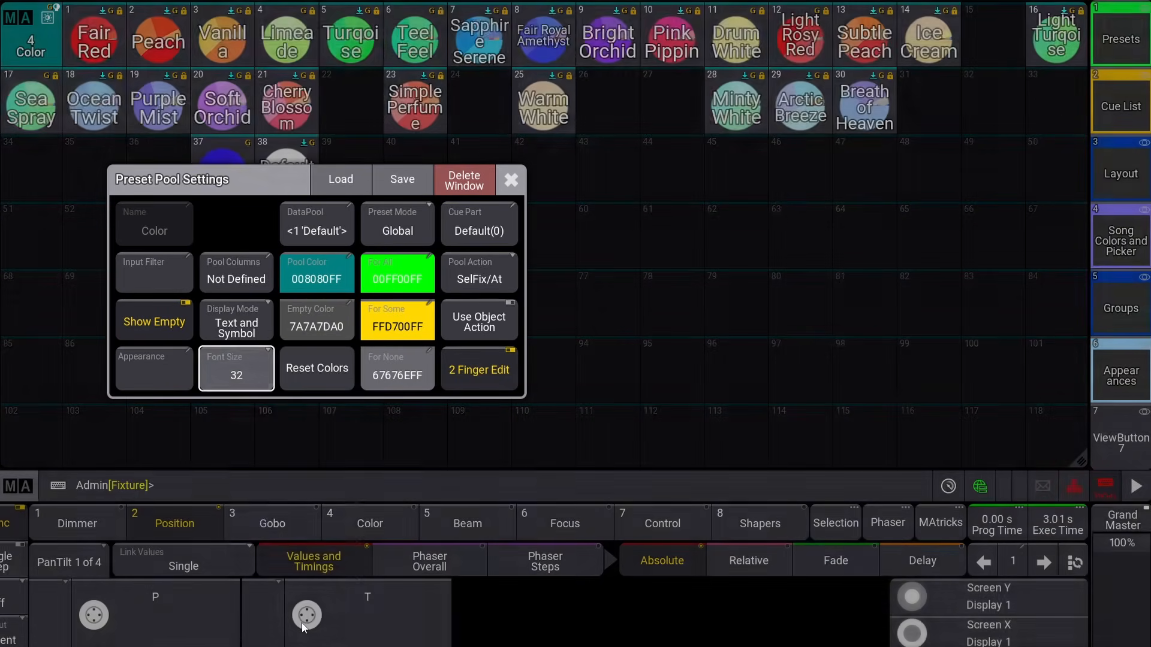
pyautogui.click(242, 387)
pyautogui.click(322, 356)
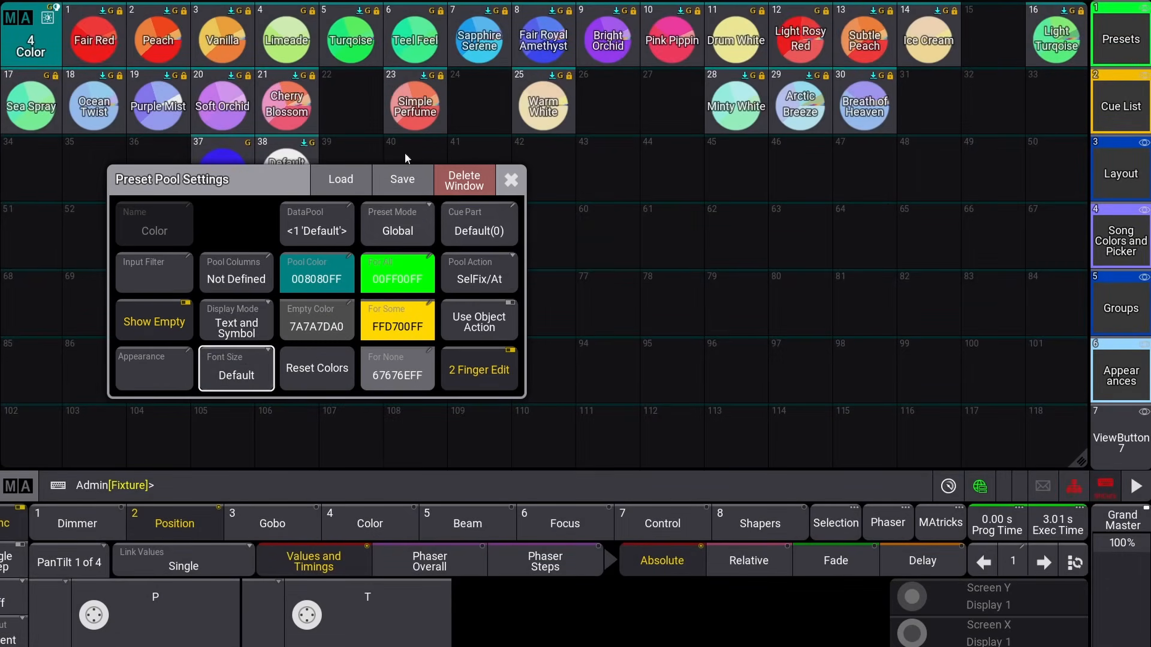
# Create a new DataPool from the Color pool's settings, and switch the window's DataPool back to Link Selected.
pyautogui.click(328, 227)
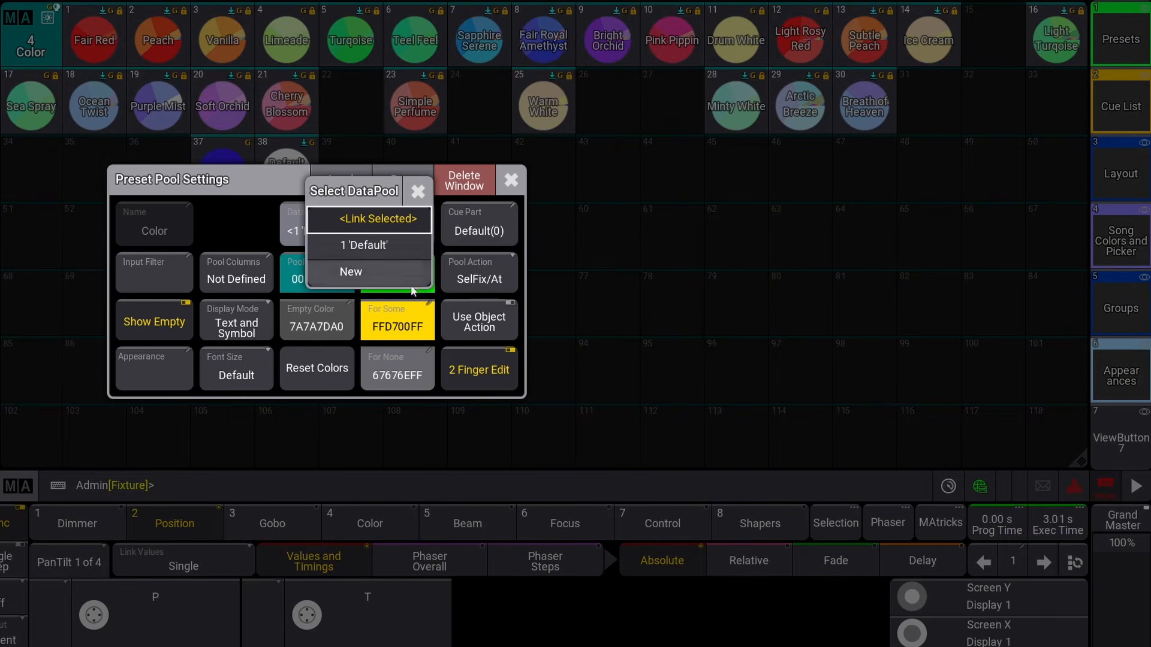
pyautogui.click(380, 275)
pyautogui.click(294, 210)
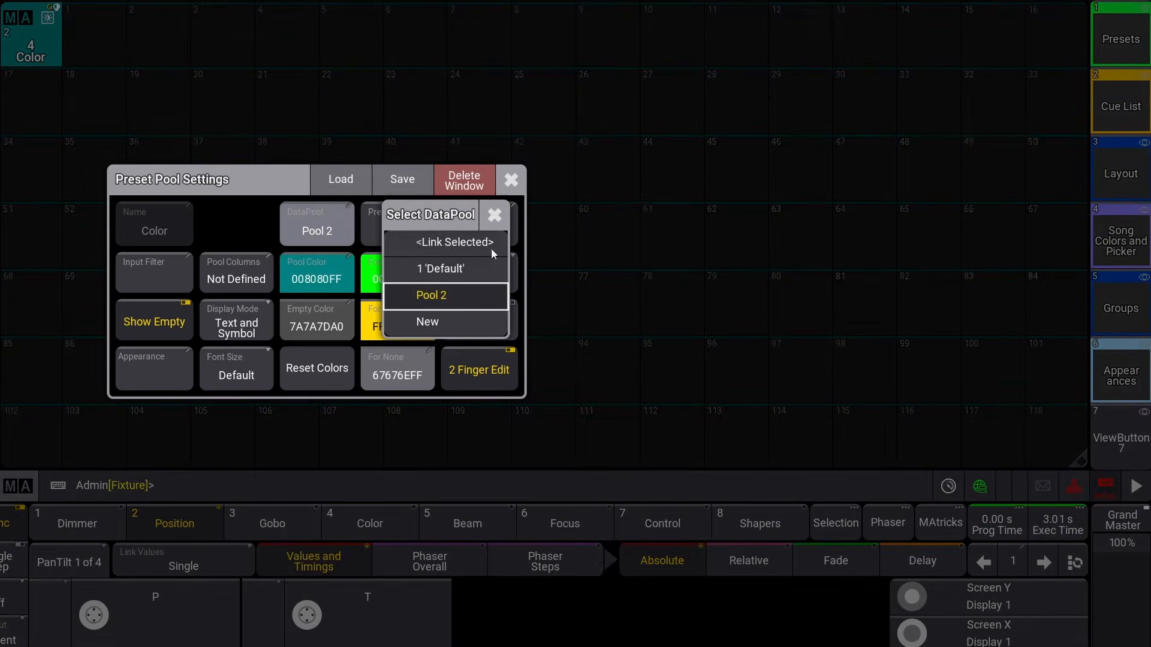
pyautogui.click(405, 236)
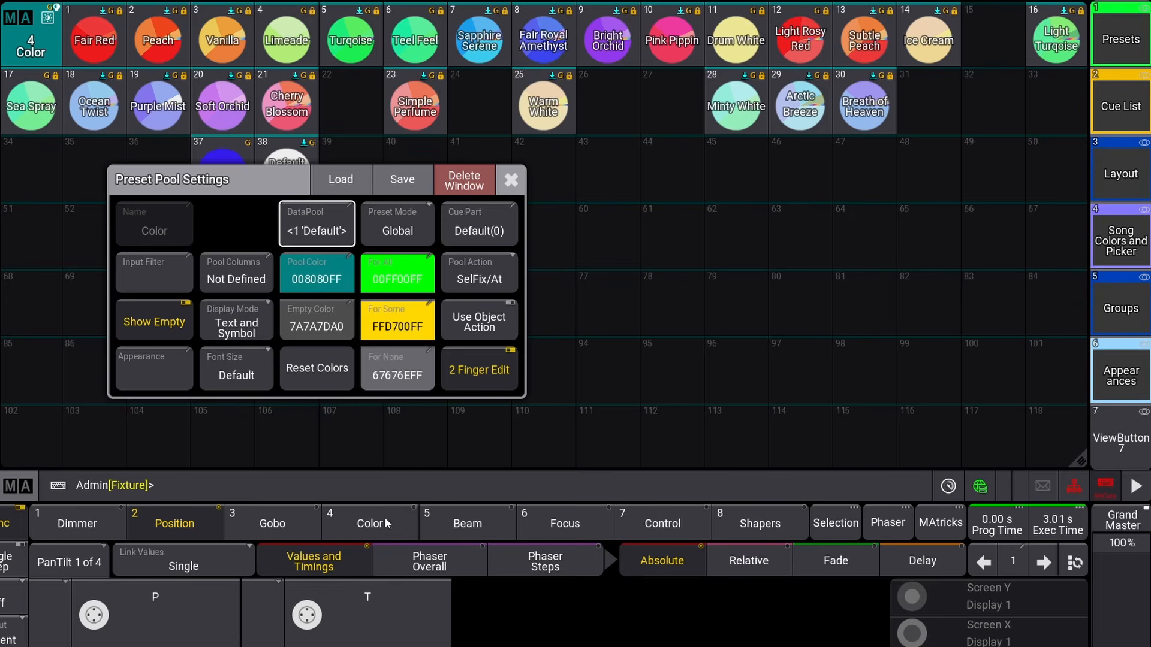
# Set the Color pool's Pool Color to dark red 802025FF and its Empty Color to dark magenta 7D0A39A0.
pyautogui.click(307, 268)
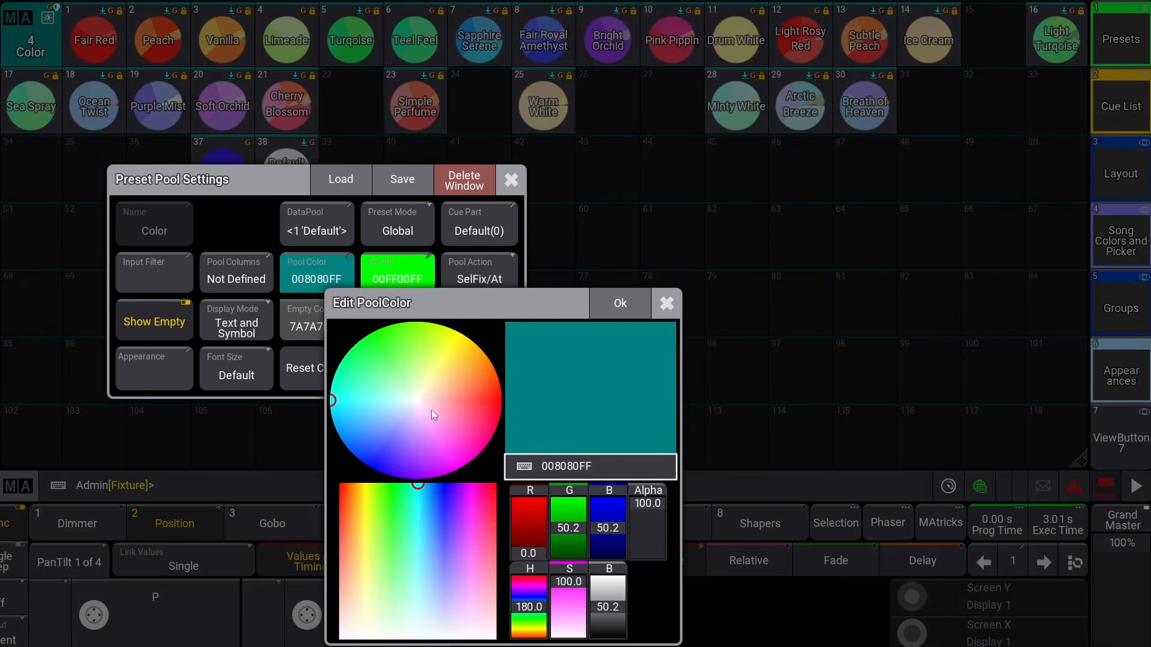
pyautogui.click(480, 404)
pyautogui.click(638, 297)
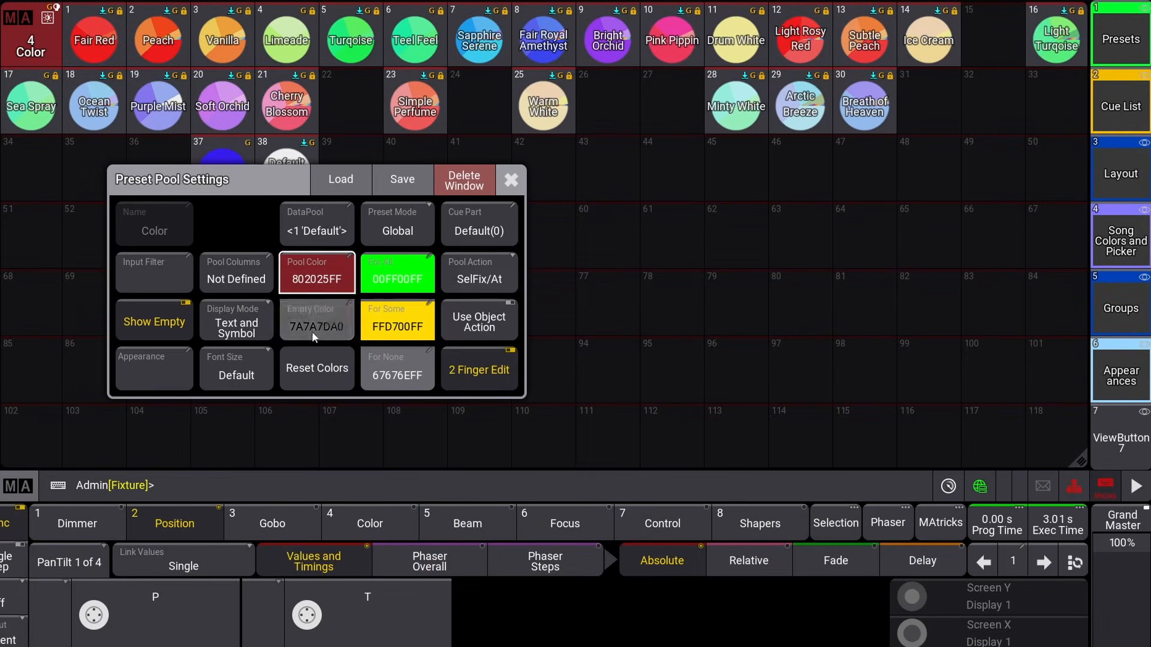
pyautogui.click(301, 315)
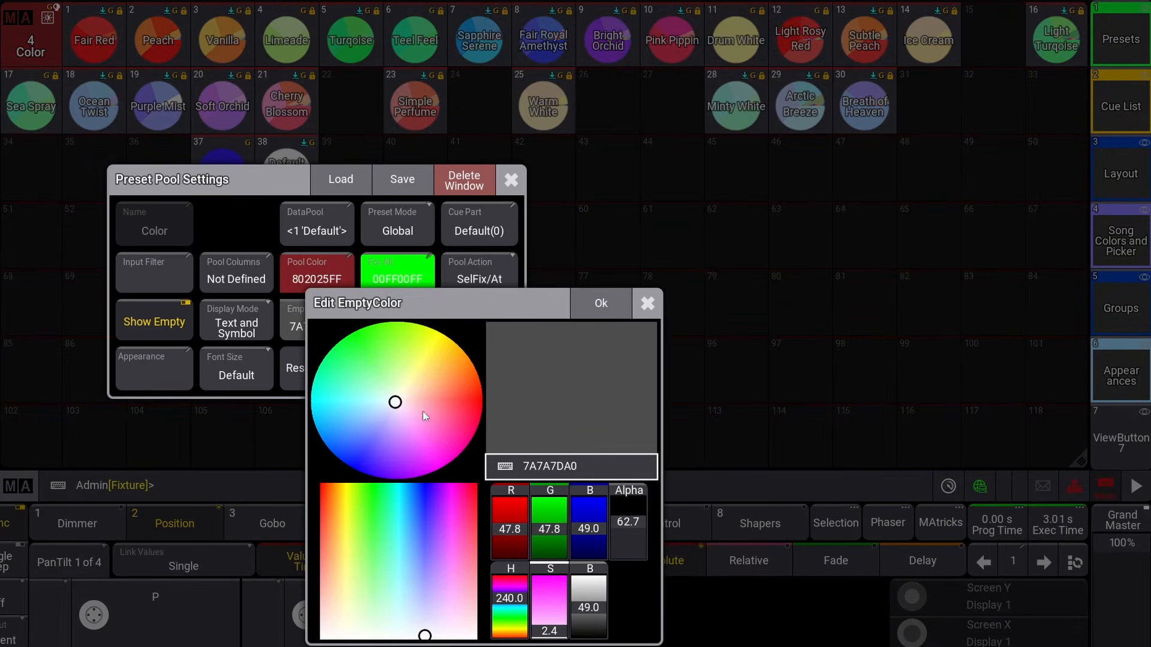
pyautogui.click(468, 431)
pyautogui.click(617, 301)
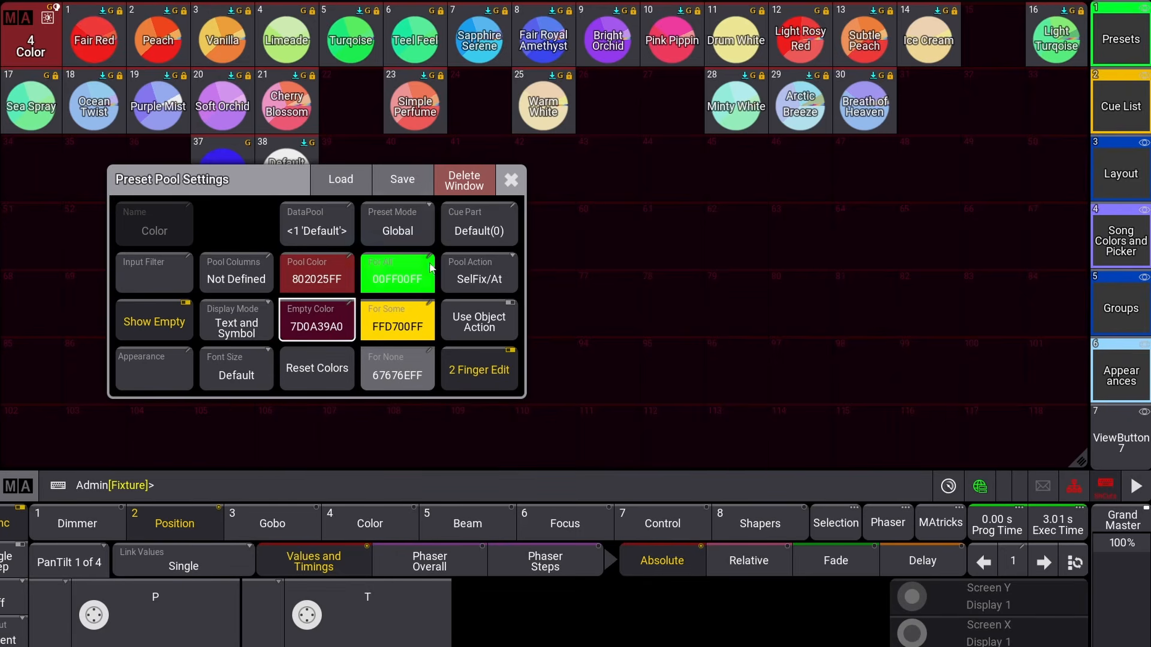
# View the Color pool's For All color without changing it, close the settings, and select the fixtures of preset 25 Warm White.
pyautogui.click(405, 280)
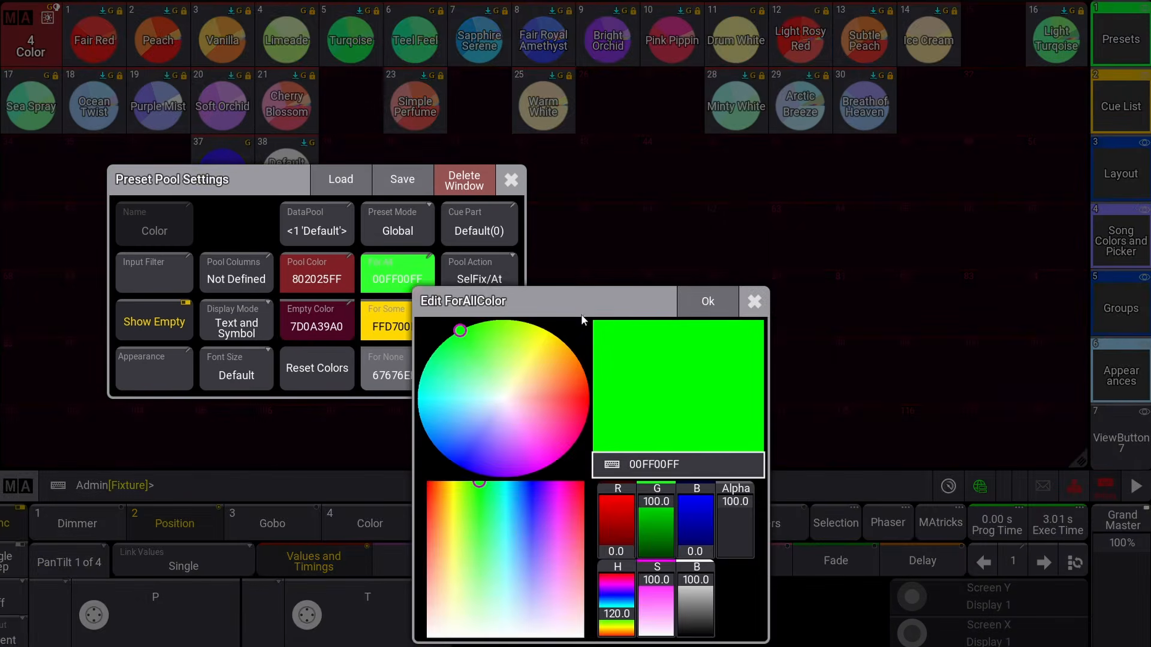
pyautogui.click(752, 300)
pyautogui.click(511, 180)
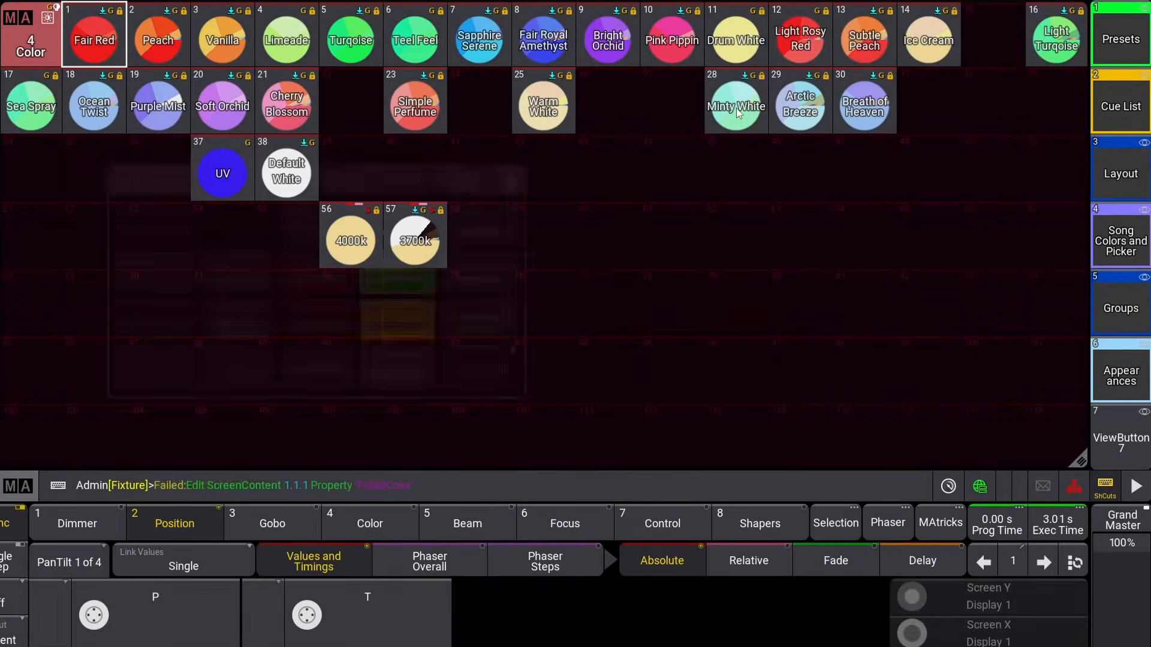
pyautogui.click(543, 105)
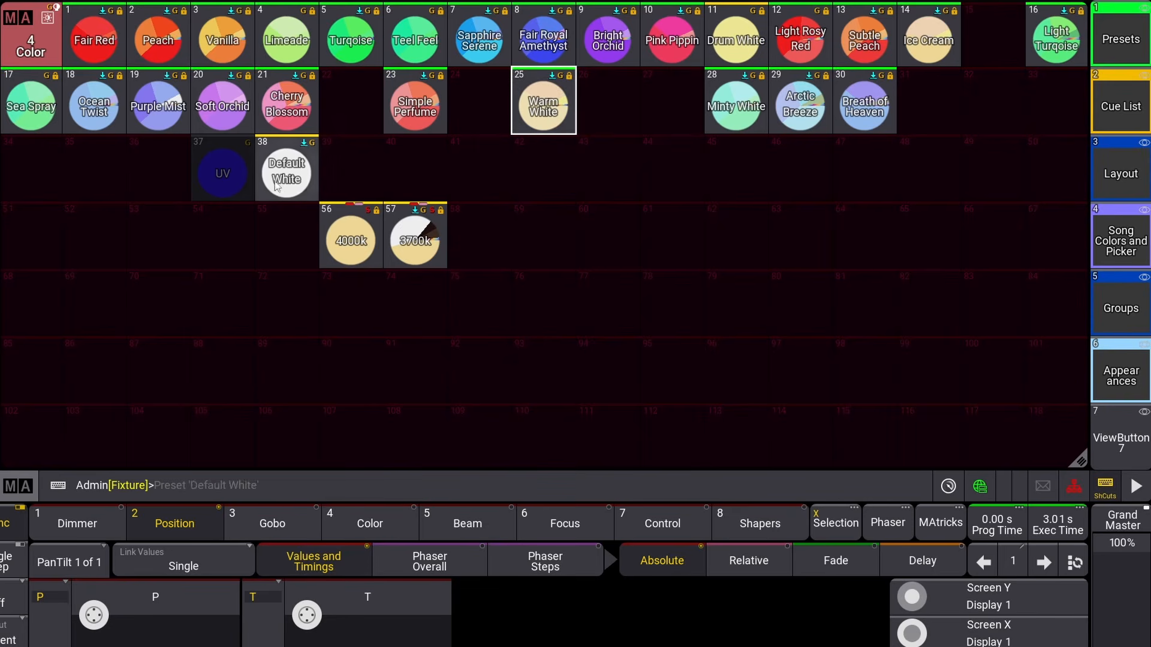
# Reset the Color pool's Pool Color and Empty Color to their defaults.
pyautogui.click(12, 22)
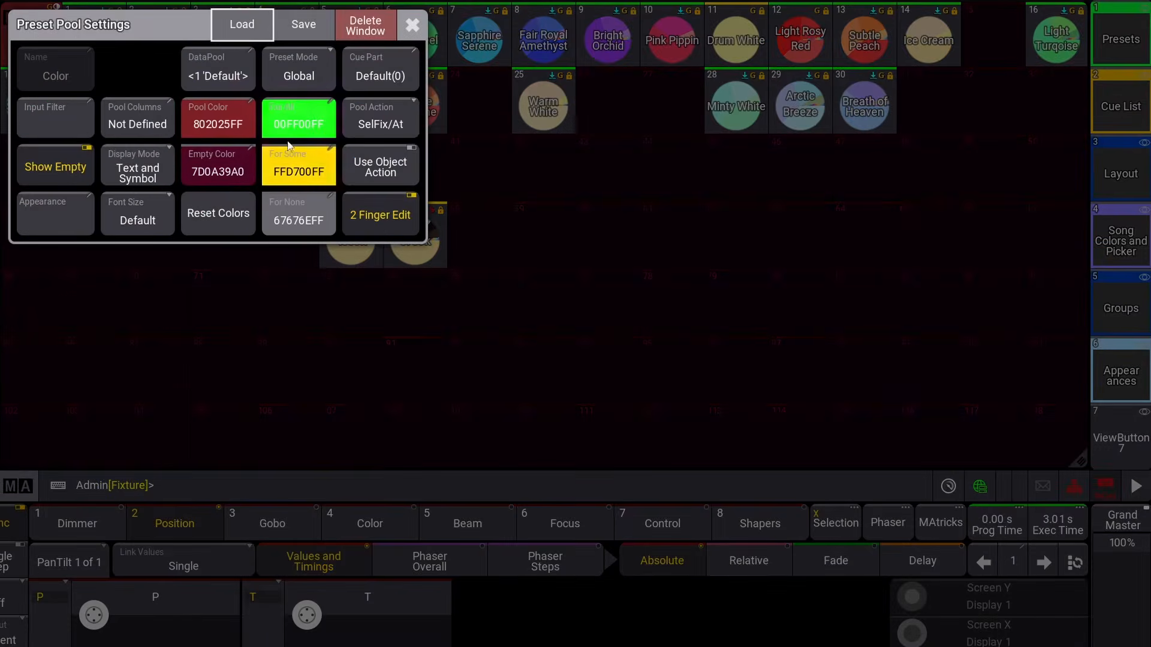
pyautogui.click(412, 24)
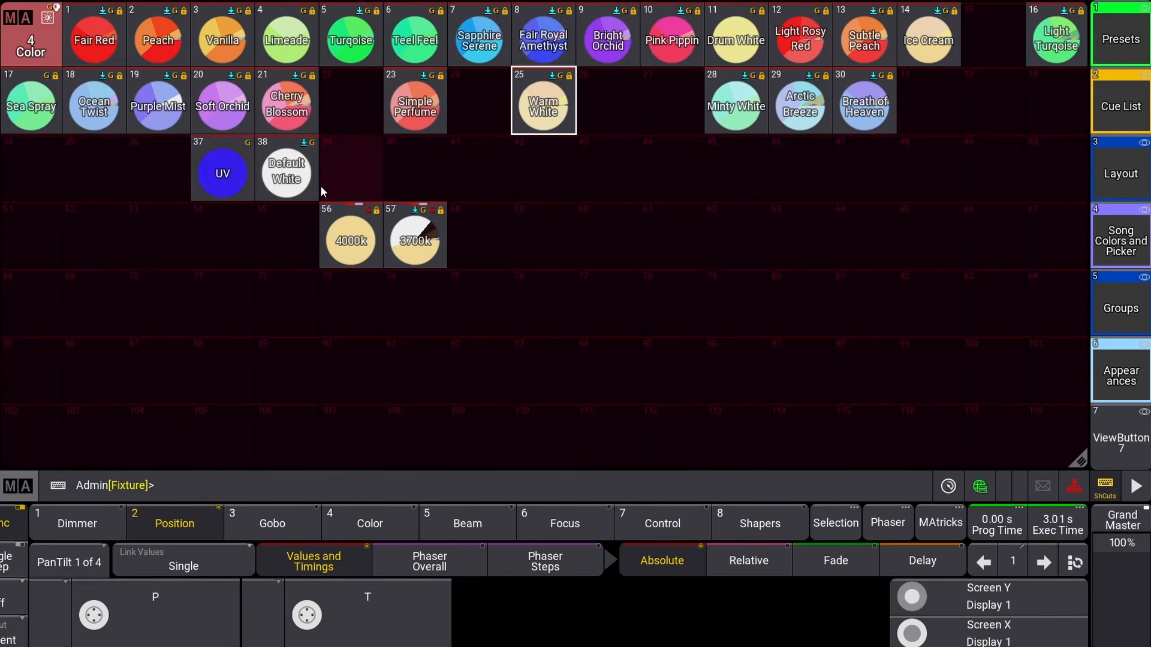
pyautogui.click(33, 14)
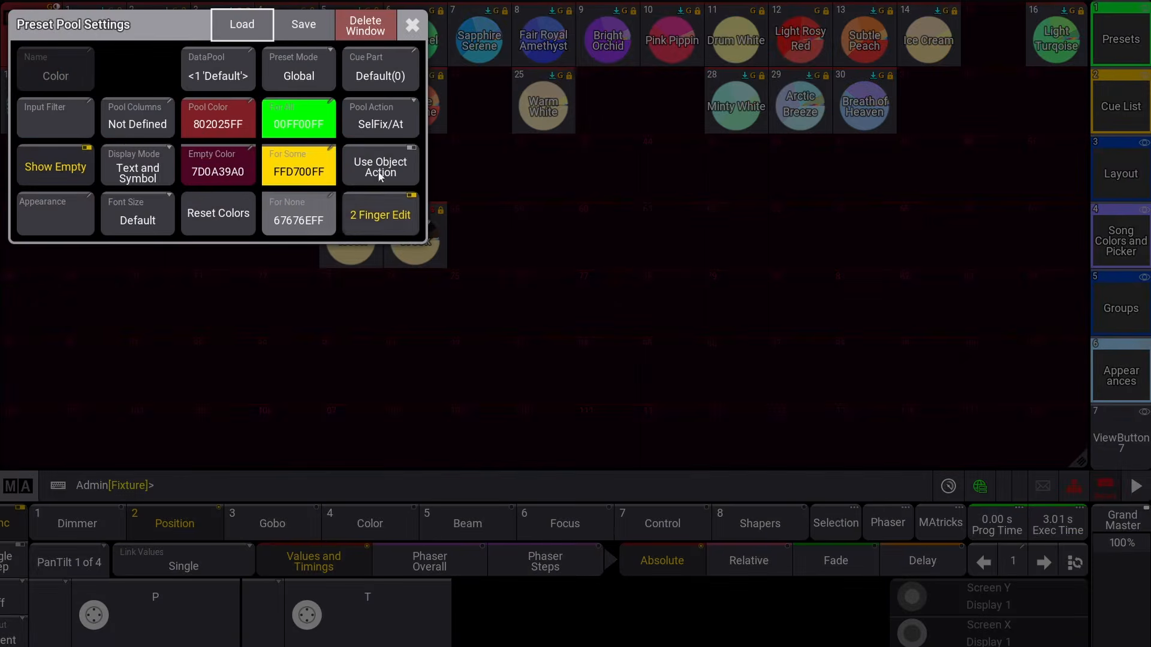
pyautogui.click(219, 211)
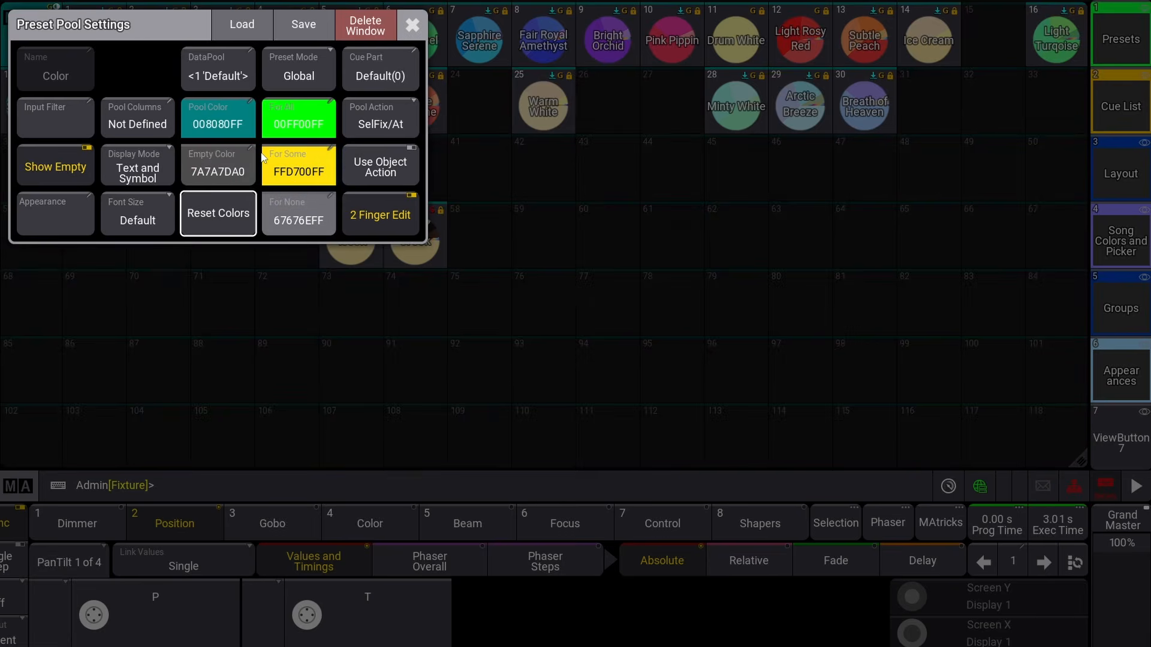
# Try the Selective and Universal preset modes for the Color pool, and return Preset Mode to Global.
pyautogui.click(303, 71)
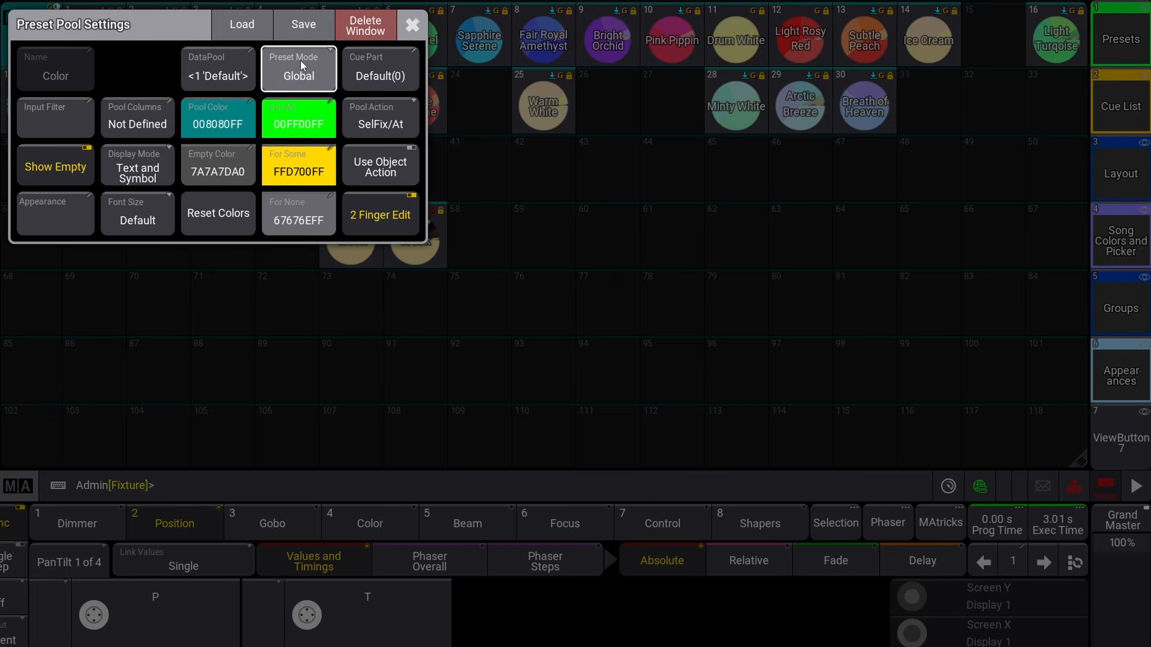
pyautogui.click(301, 60)
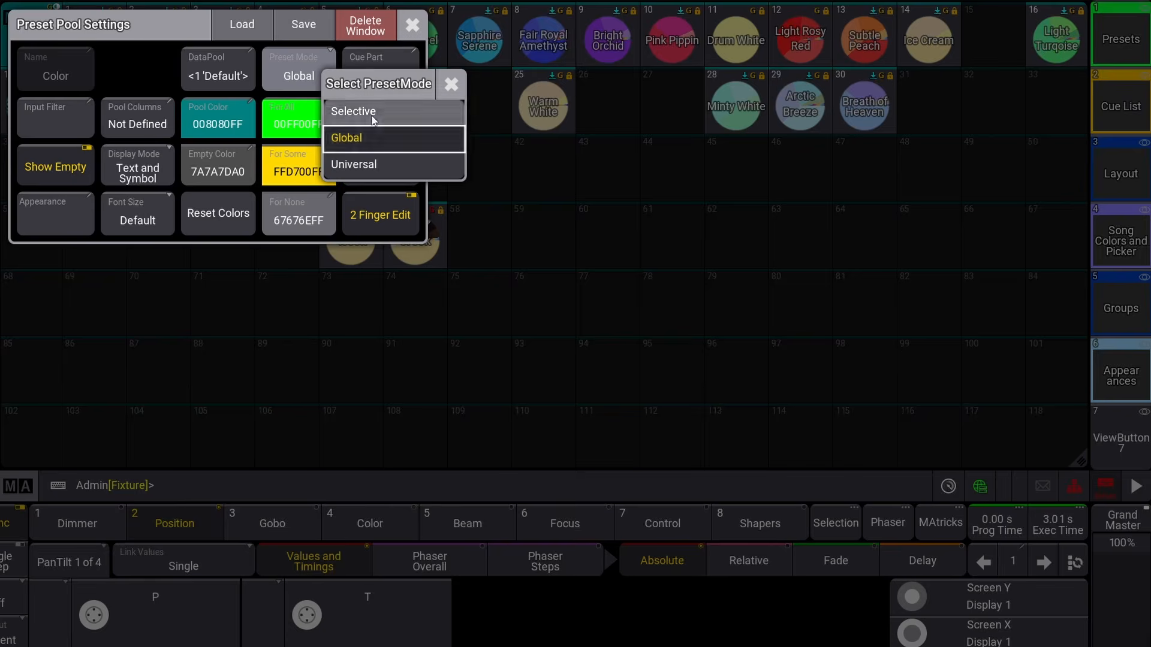
pyautogui.click(373, 114)
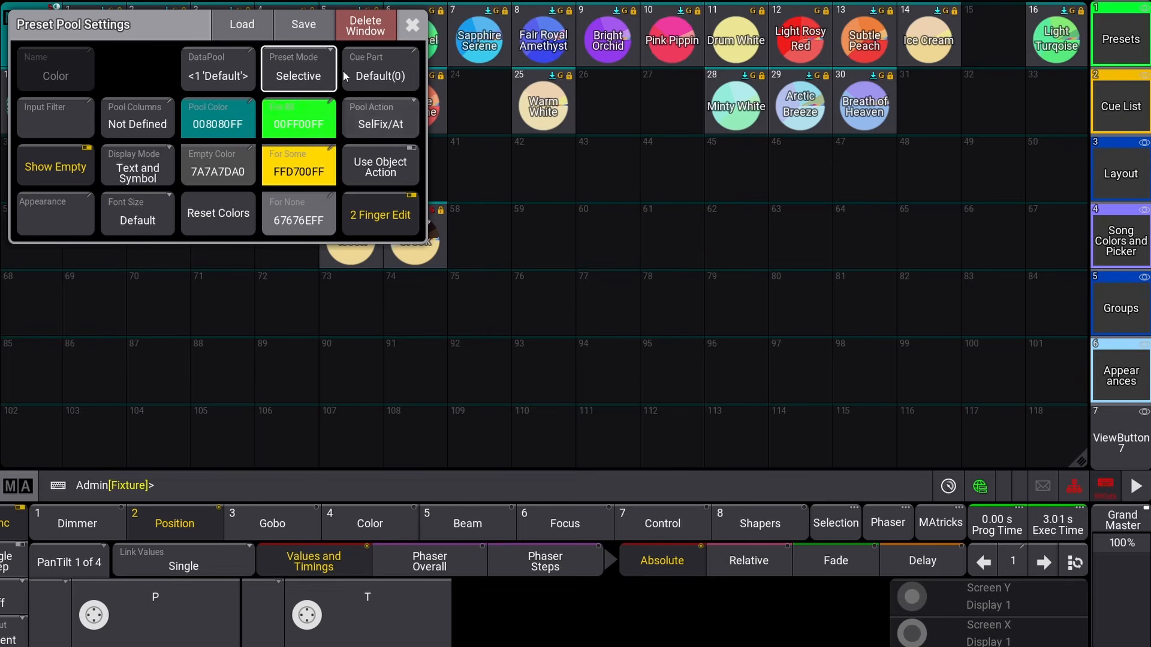
pyautogui.click(304, 77)
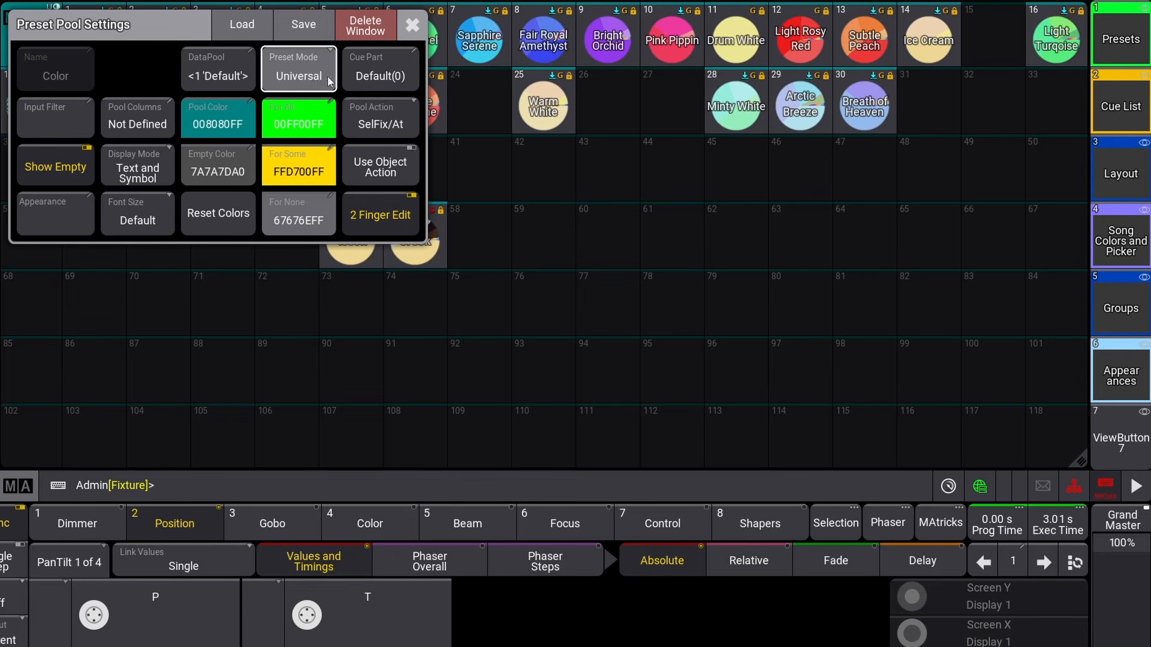
pyautogui.moveTo(151, 35); pyautogui.dragTo(229, 212)
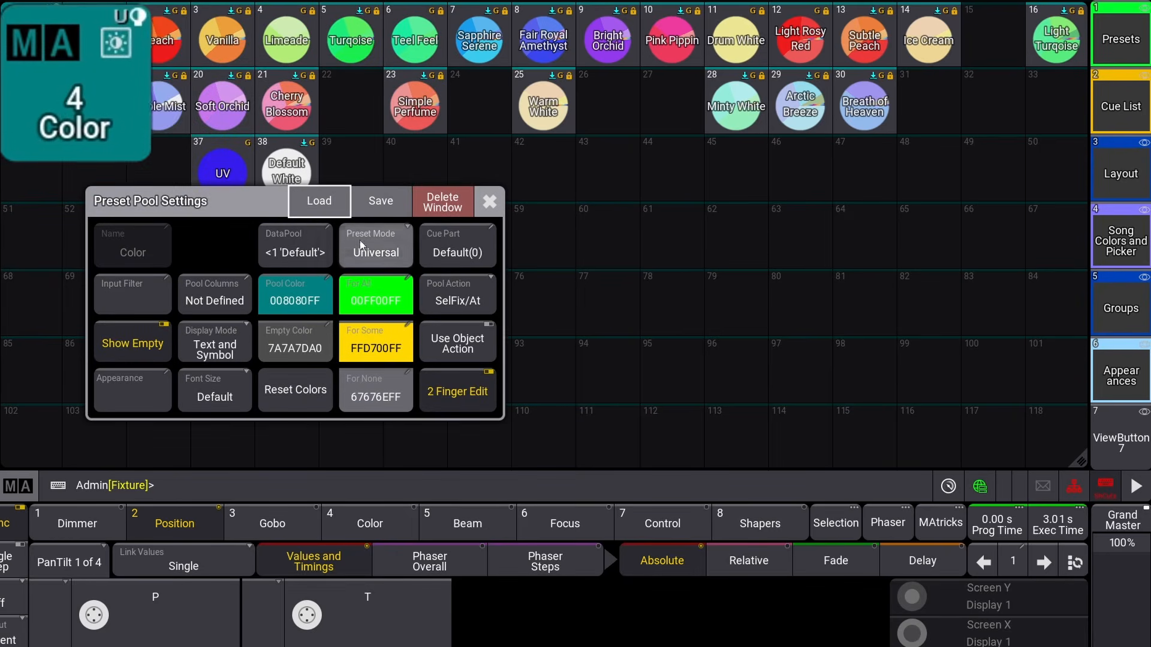
pyautogui.click(380, 262)
pyautogui.click(381, 262)
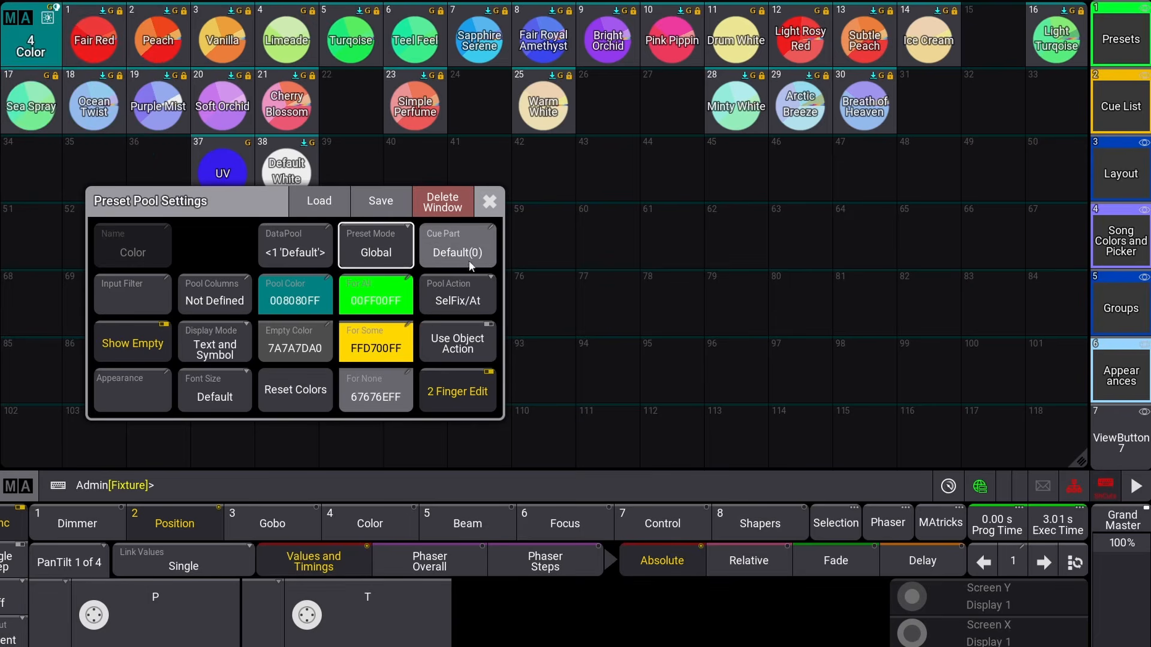
# Set the Color pool's Cue Part to 2, and return it to Default.
pyautogui.click(487, 256)
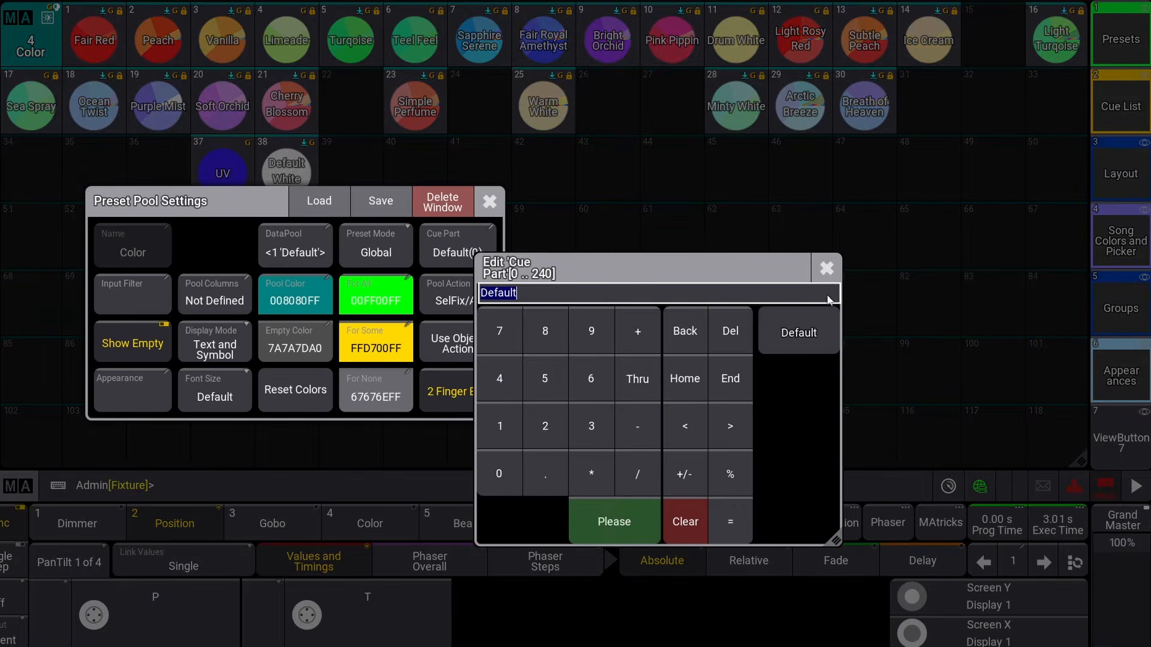
pyautogui.click(827, 269)
pyautogui.click(421, 247)
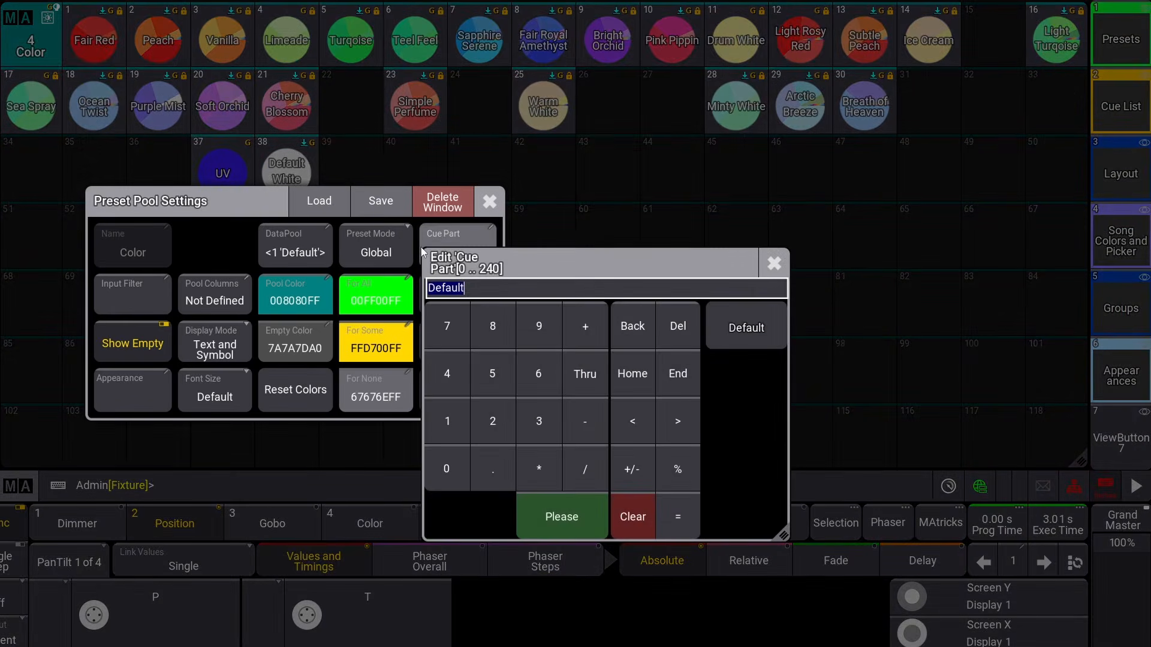
pyautogui.click(500, 411)
pyautogui.click(538, 507)
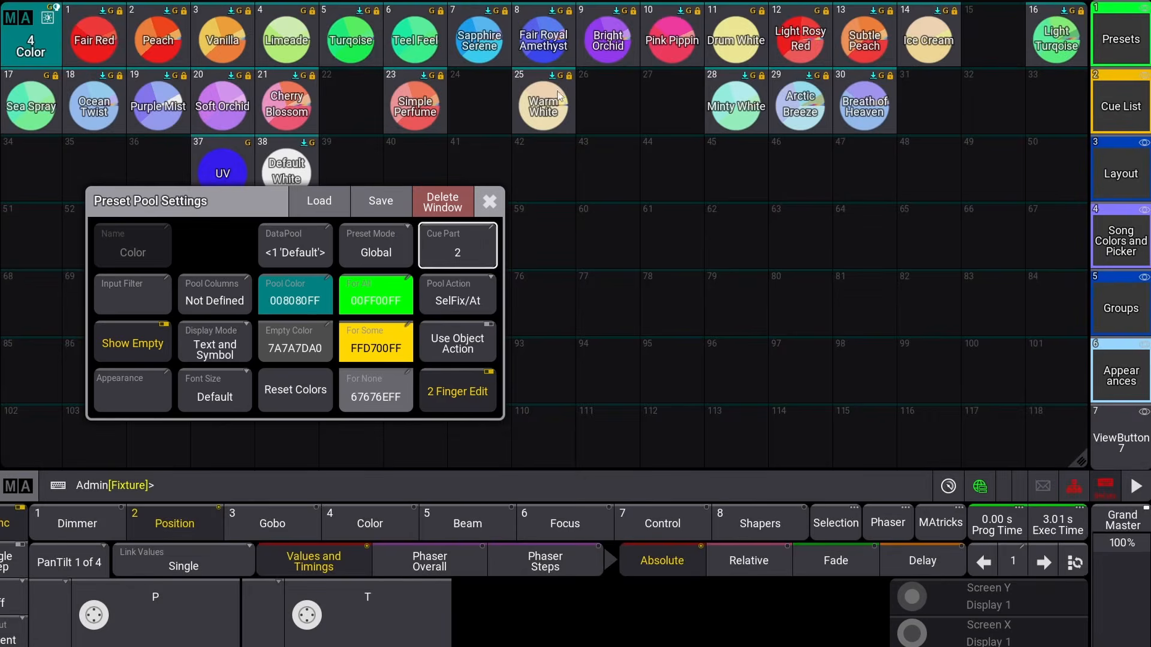
pyautogui.click(477, 246)
pyautogui.click(801, 322)
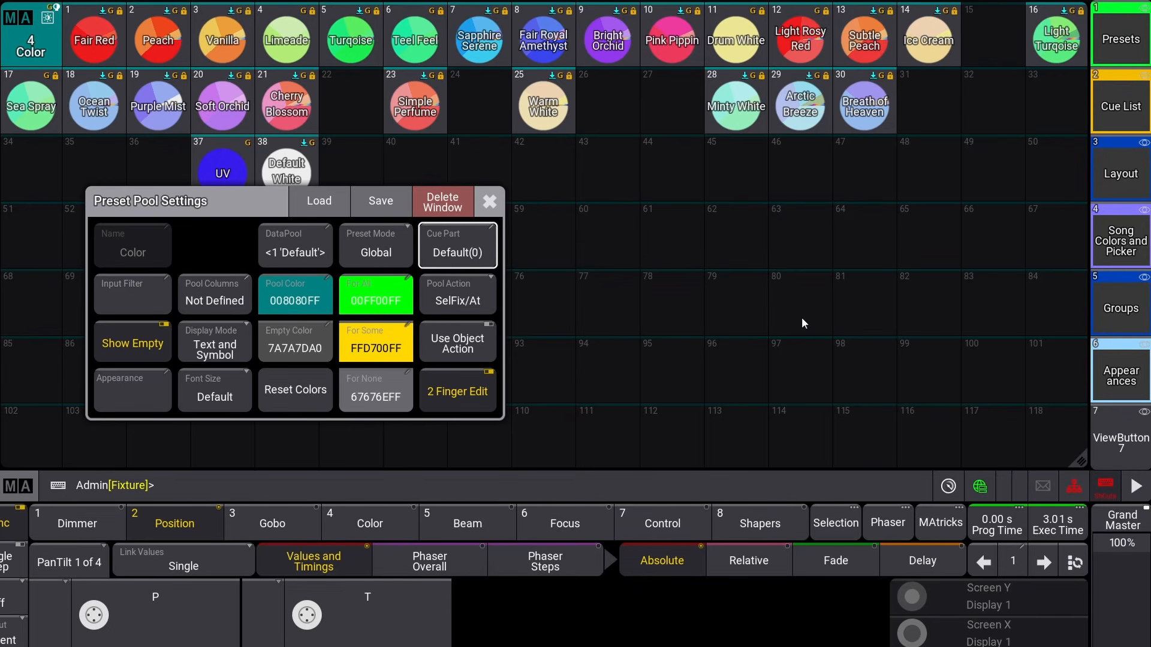
# Set the Color pool's Pool Action to None and test it on presets such as 10 Pink Pippin.
pyautogui.click(452, 300)
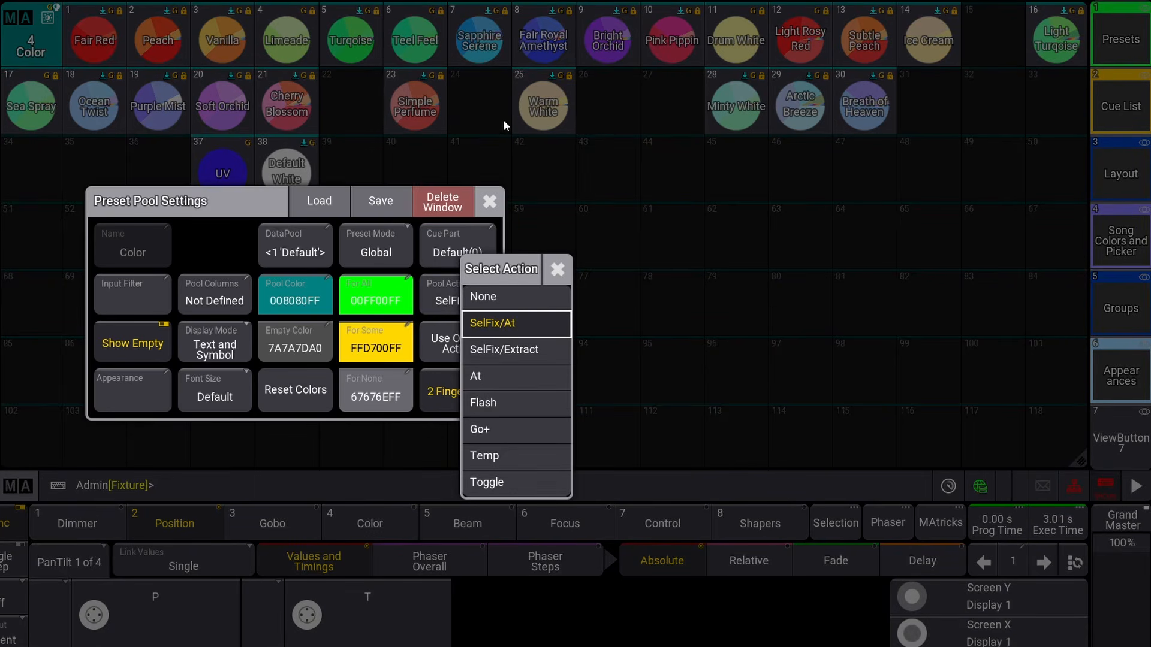
pyautogui.click(519, 294)
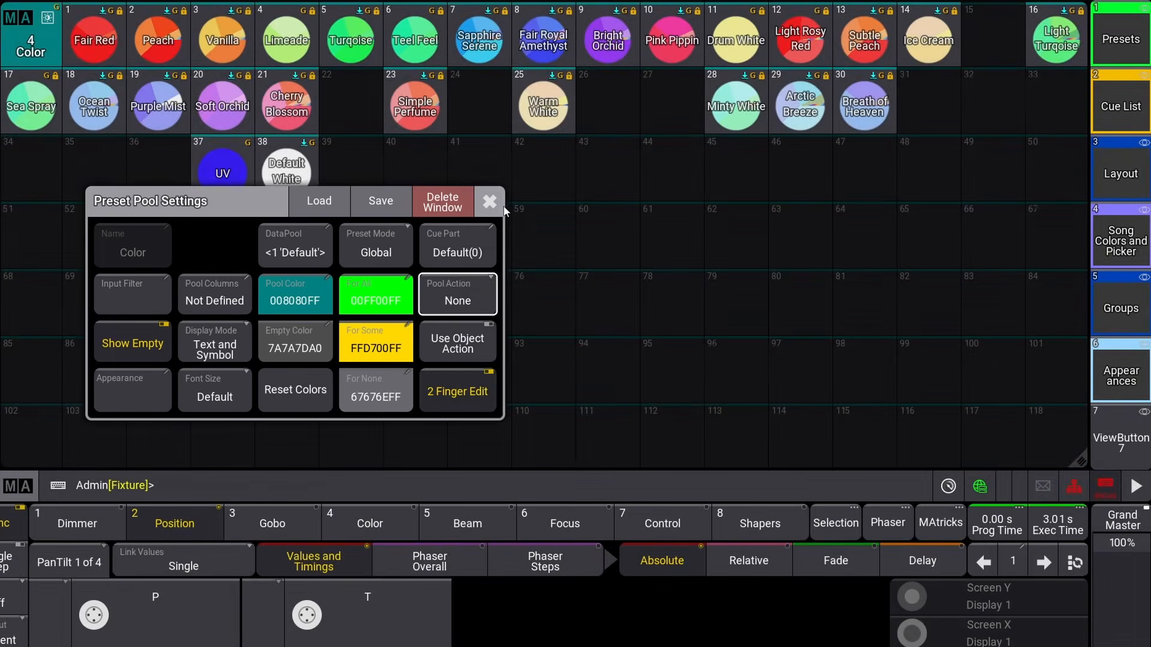
pyautogui.click(489, 201)
pyautogui.click(543, 101)
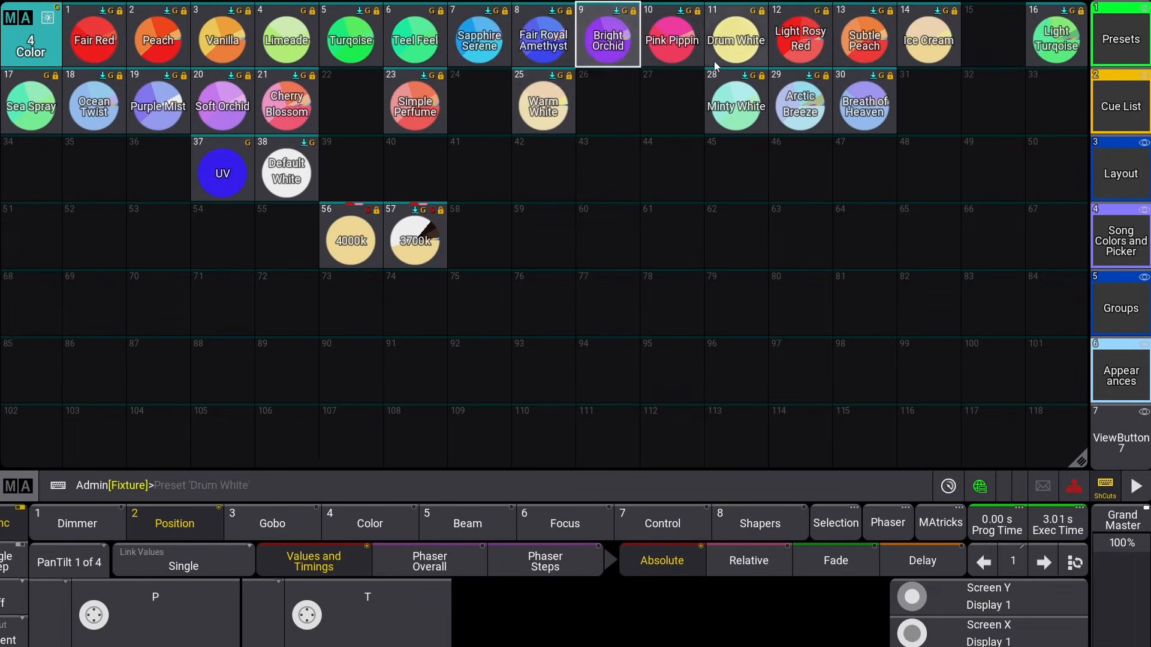
pyautogui.click(671, 42)
pyautogui.click(94, 40)
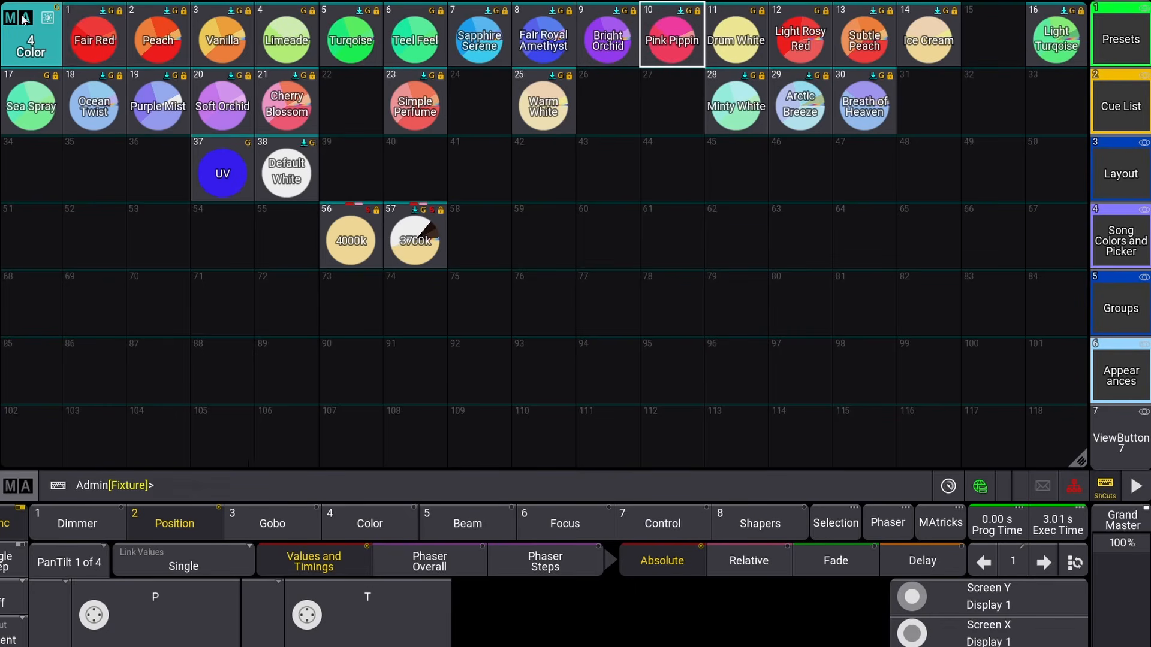
# Set the Color pool's Pool Action back to SelFix/At and use preset 25 Warm White to select its fixtures and apply the color.
pyautogui.click(48, 11)
pyautogui.click(377, 128)
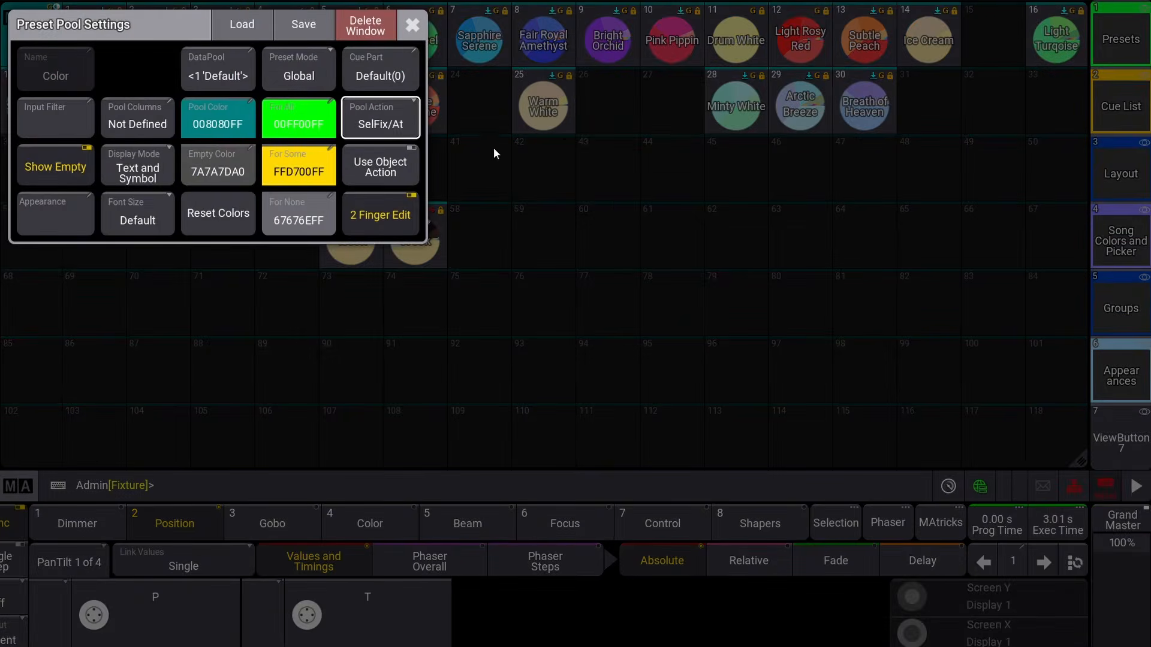
pyautogui.click(411, 26)
pyautogui.click(566, 105)
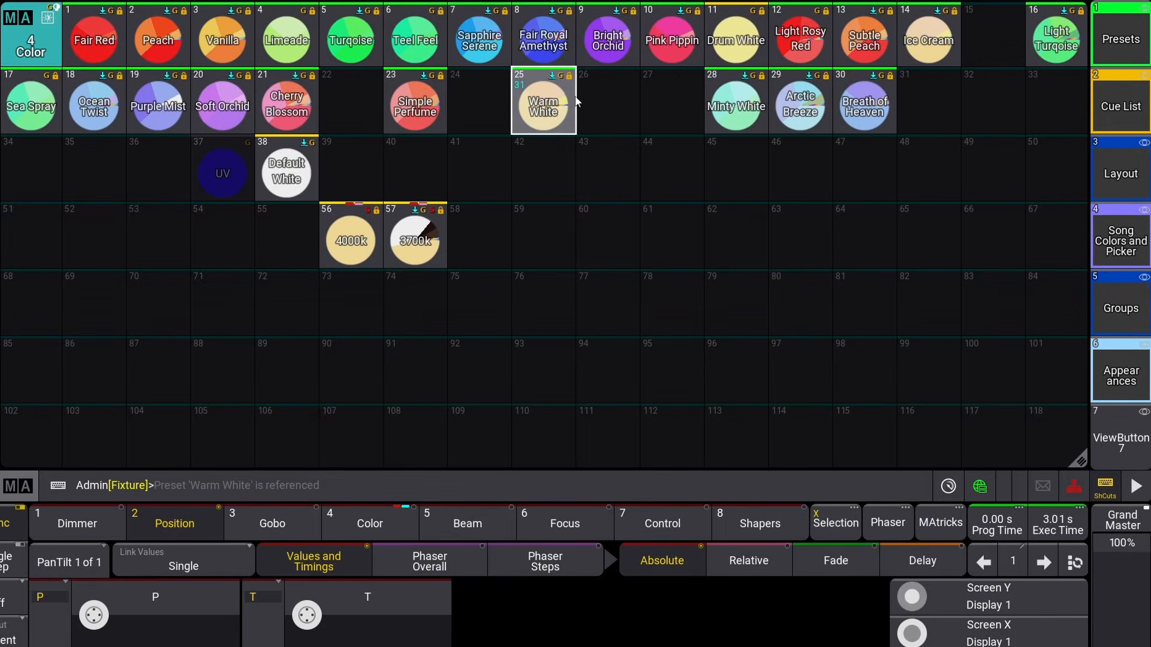
pyautogui.click(528, 108)
pyautogui.click(542, 106)
pyautogui.click(546, 108)
# Review the Pool Action choices, keep SelFix/At, and enable Use Object Action for the Color pool.
pyautogui.click(12, 54)
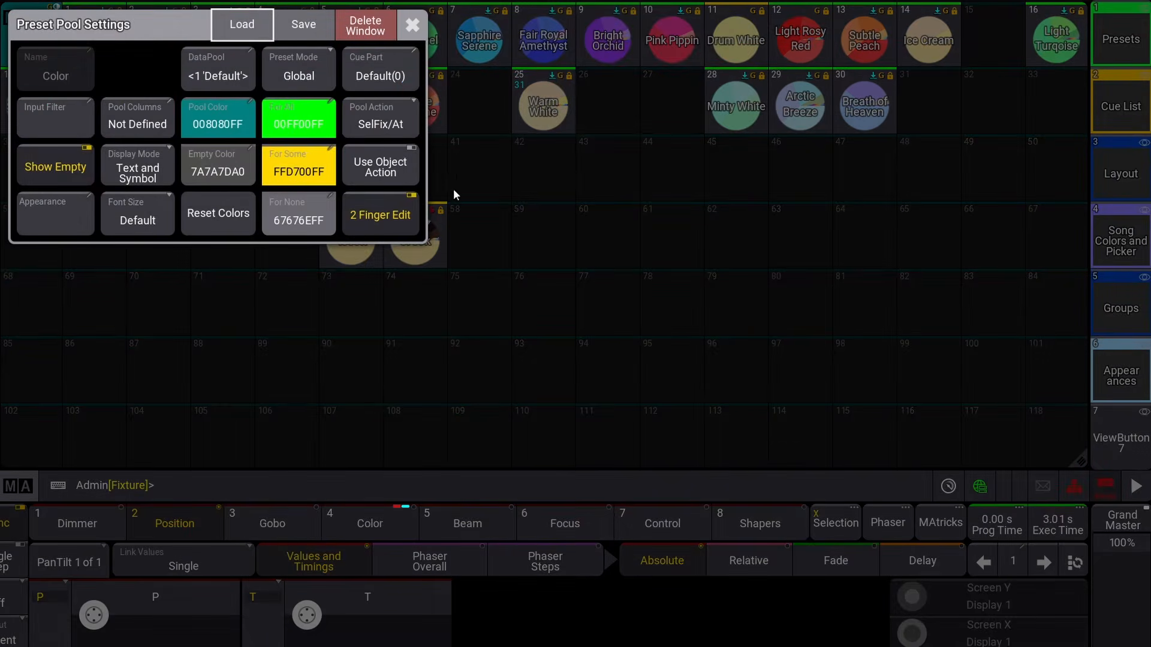
pyautogui.click(382, 124)
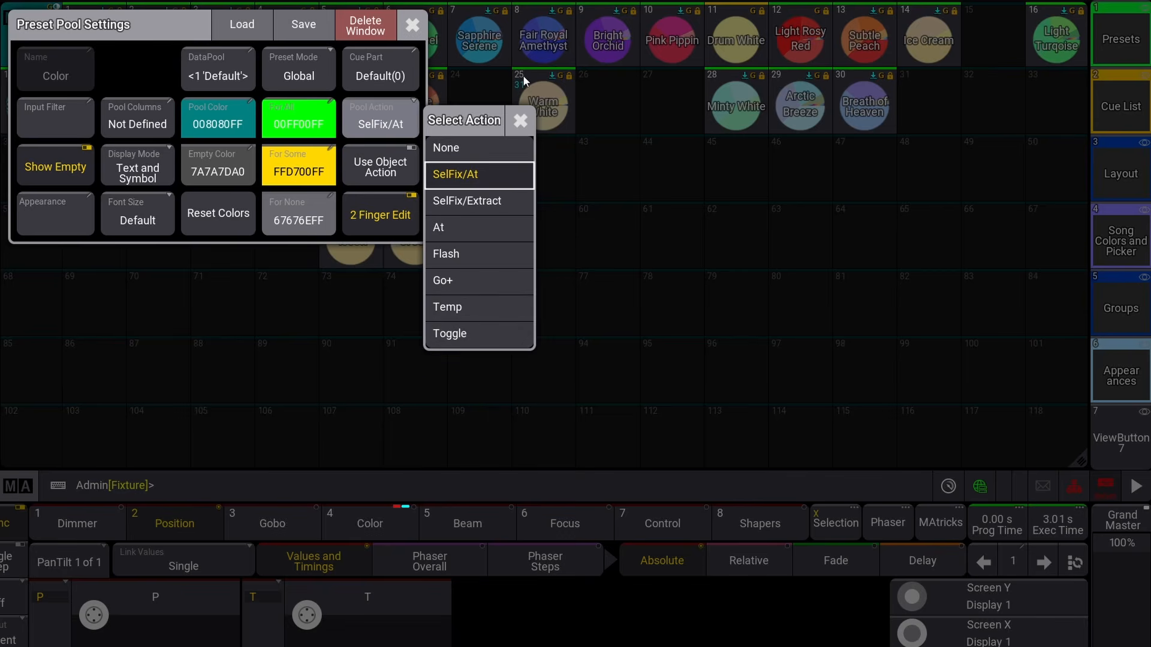
pyautogui.click(493, 181)
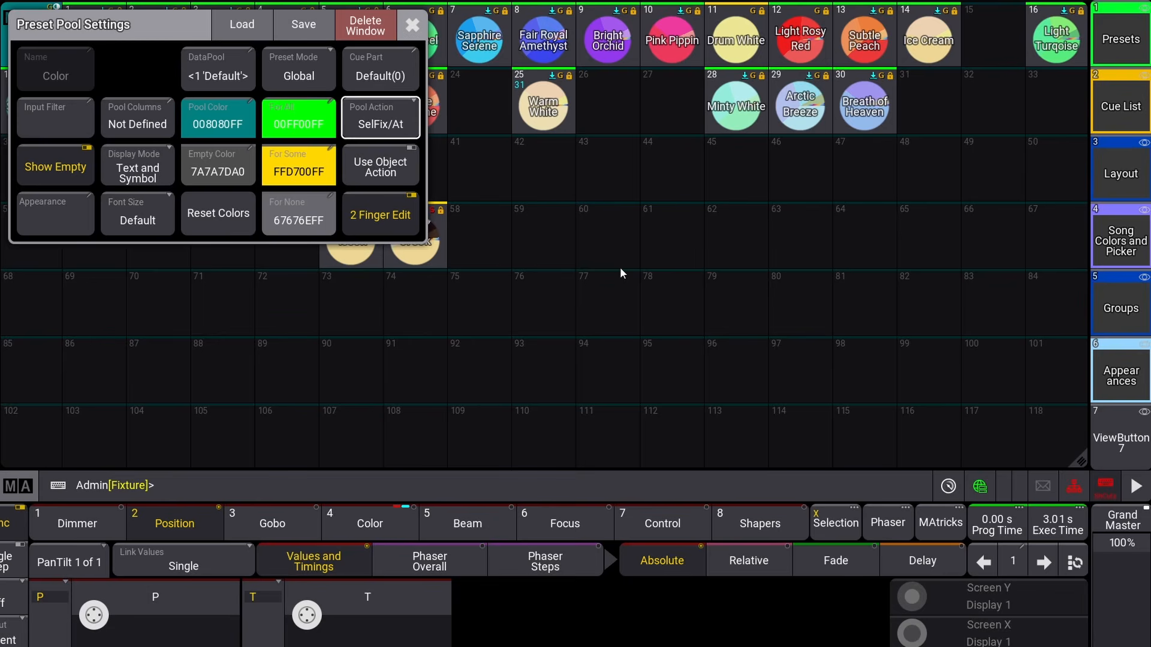
pyautogui.click(404, 172)
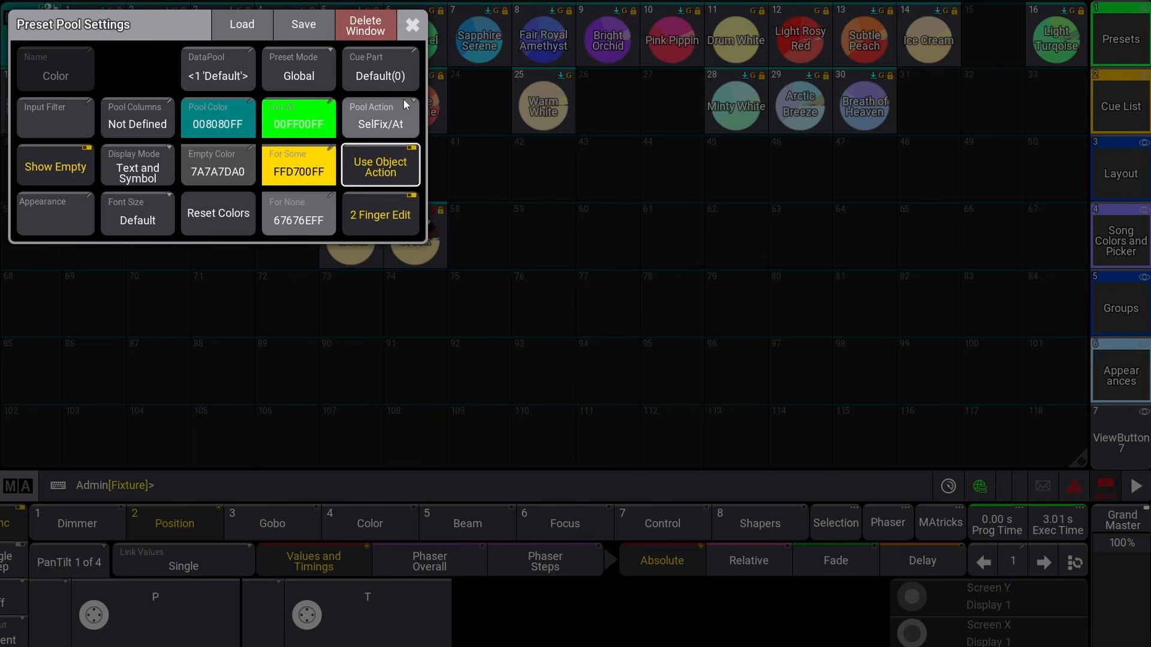
# Examine the Object Action choices in the editor of preset 25 Warm White, and close it without changing the action.
pyautogui.click(415, 25)
pyautogui.click(543, 105)
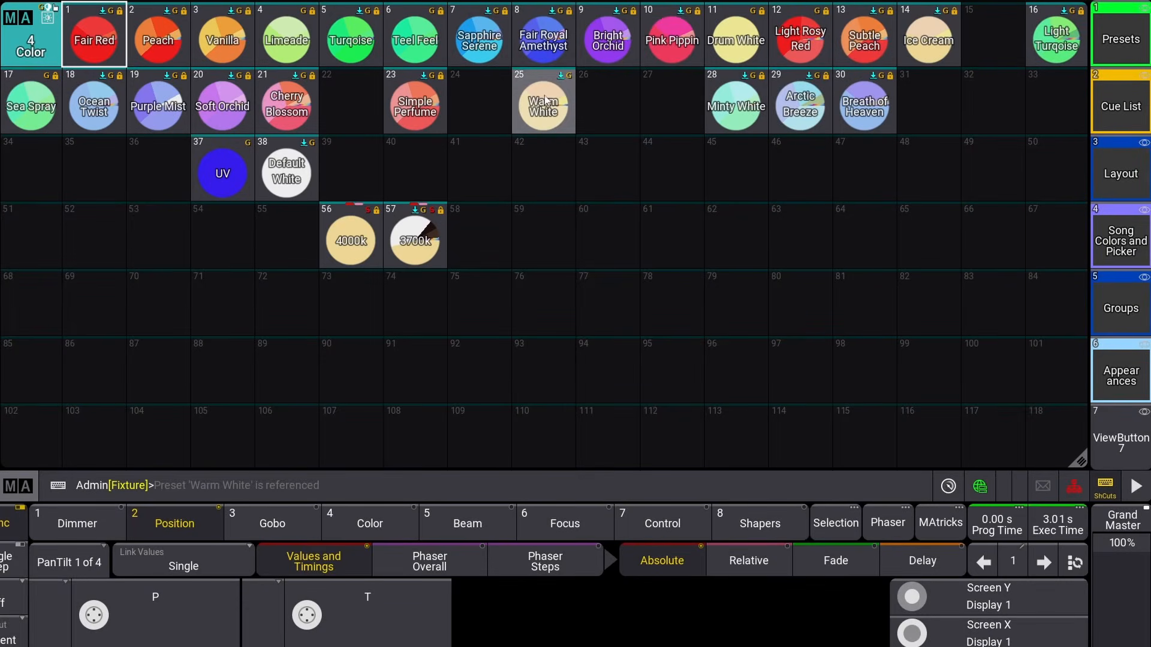
pyautogui.click(497, 102)
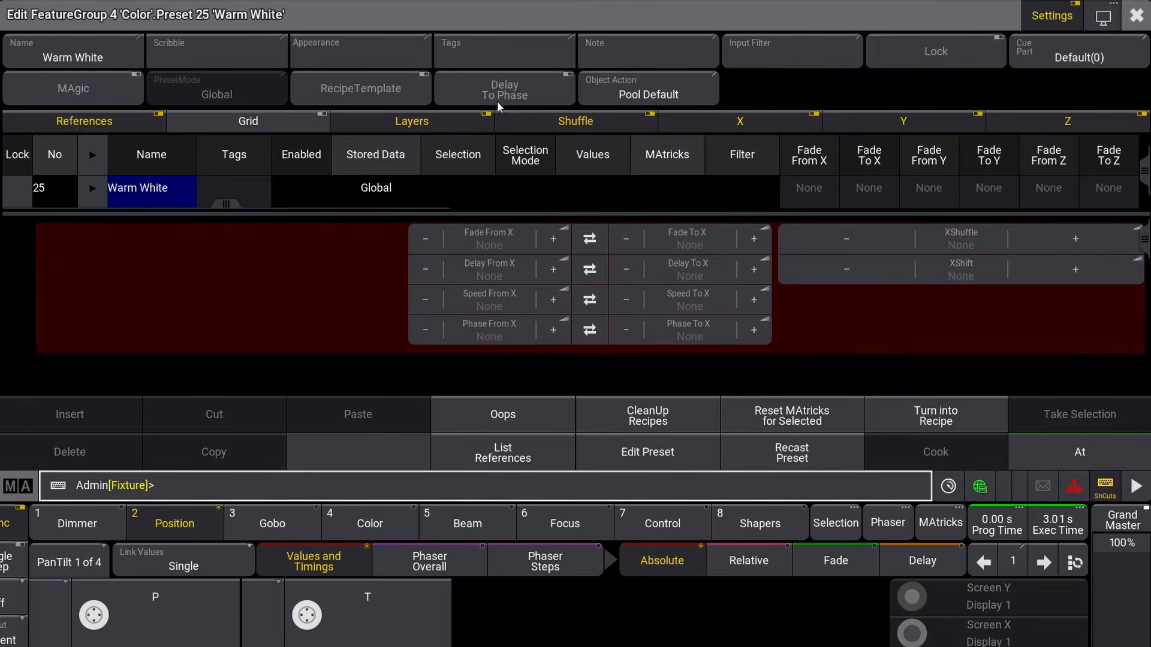
pyautogui.click(662, 102)
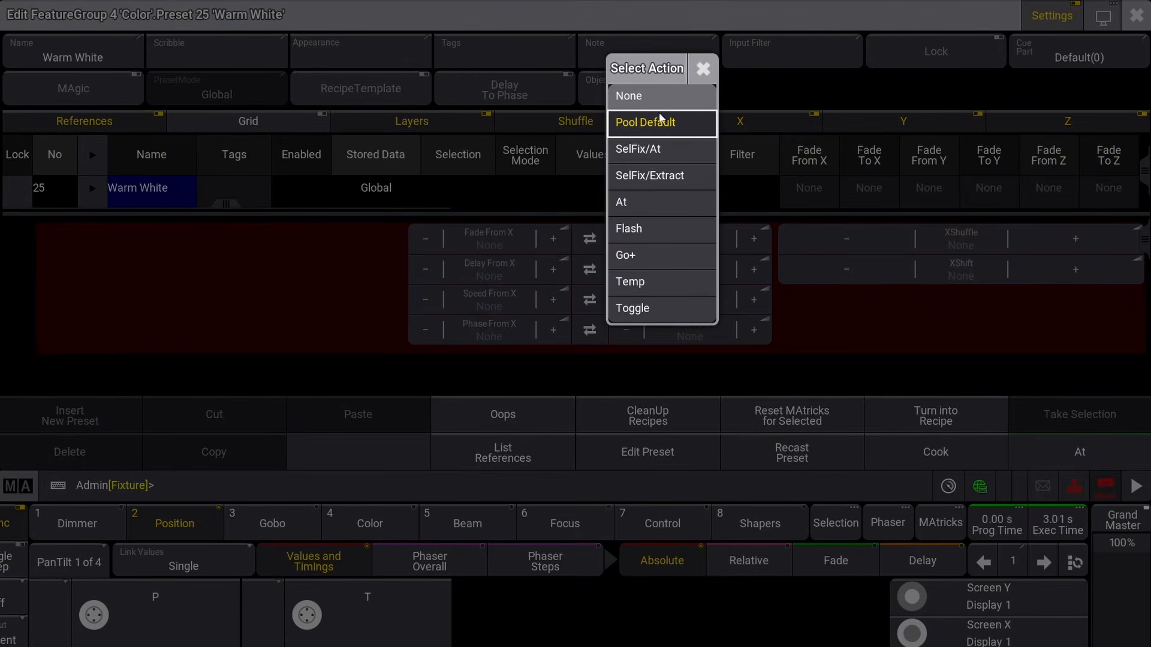
pyautogui.click(703, 69)
pyautogui.click(1136, 15)
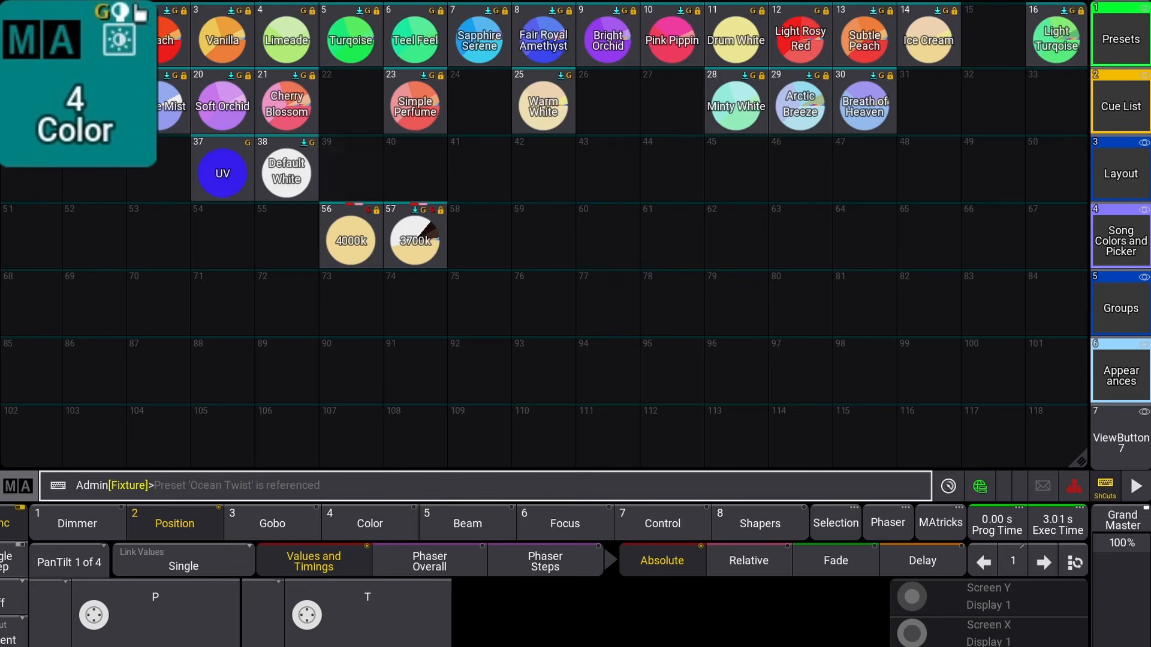
# Disable Use Object Action in the Color pool's settings.
pyautogui.click(31, 33)
pyautogui.moveTo(160, 12); pyautogui.dragTo(264, 192)
pyautogui.click(489, 320)
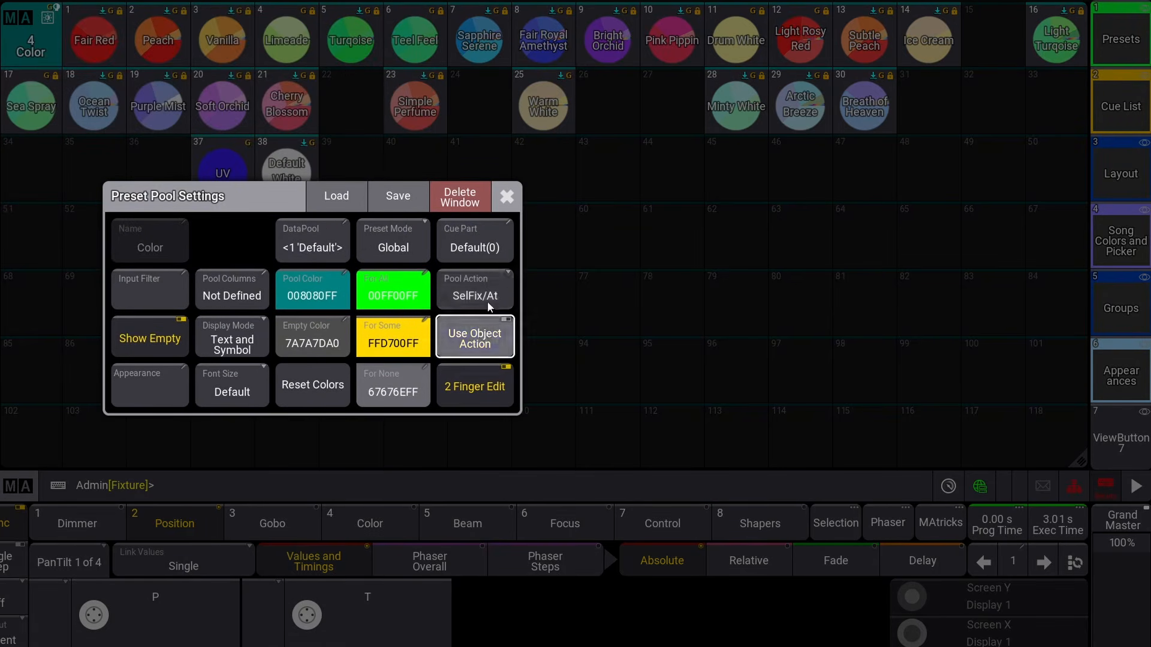
# Cycle the Color pool's Pool Action through options including Temp and None, and return it to SelFix/At.
pyautogui.click(483, 293)
pyautogui.click(482, 295)
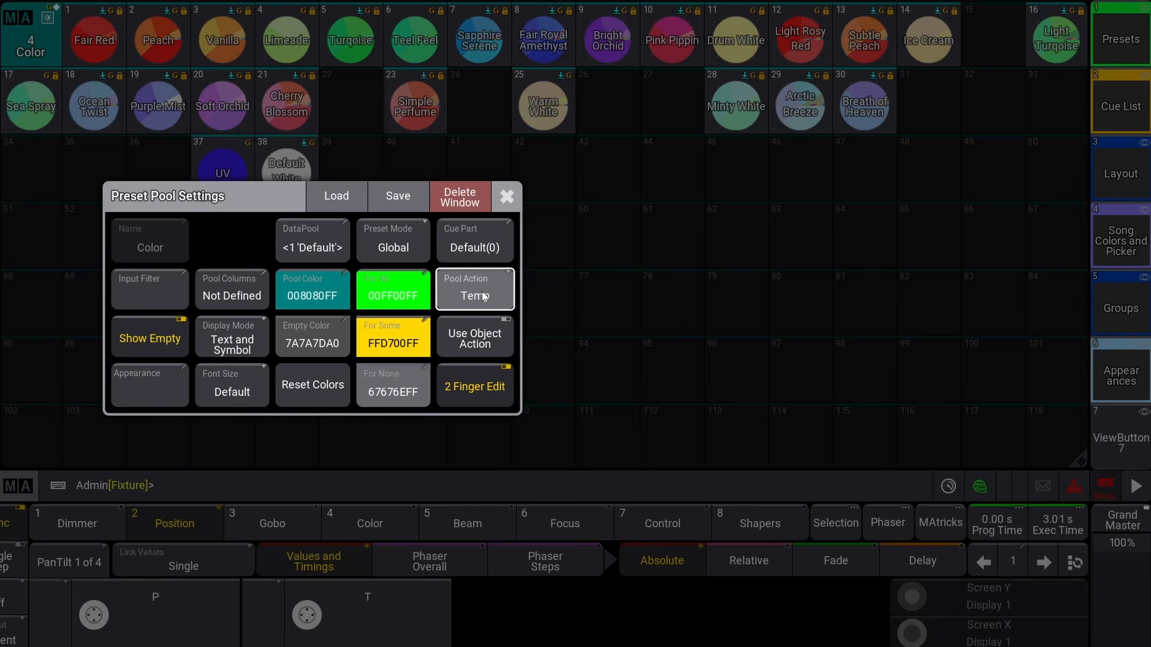
pyautogui.click(485, 296)
pyautogui.click(484, 296)
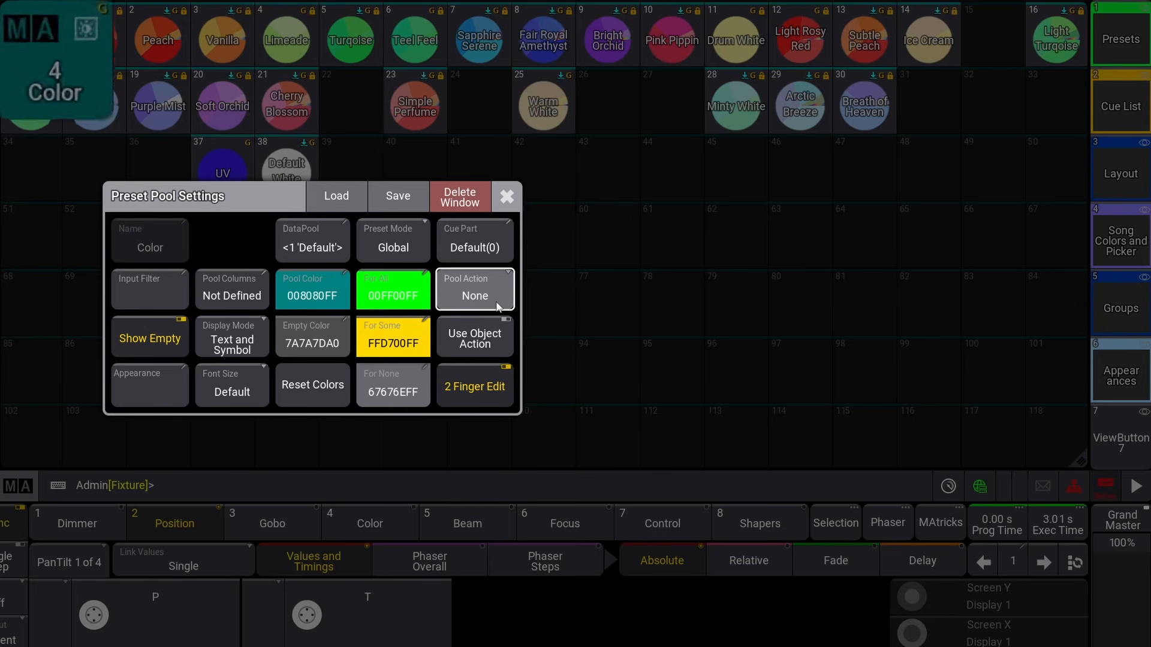
pyautogui.click(449, 283)
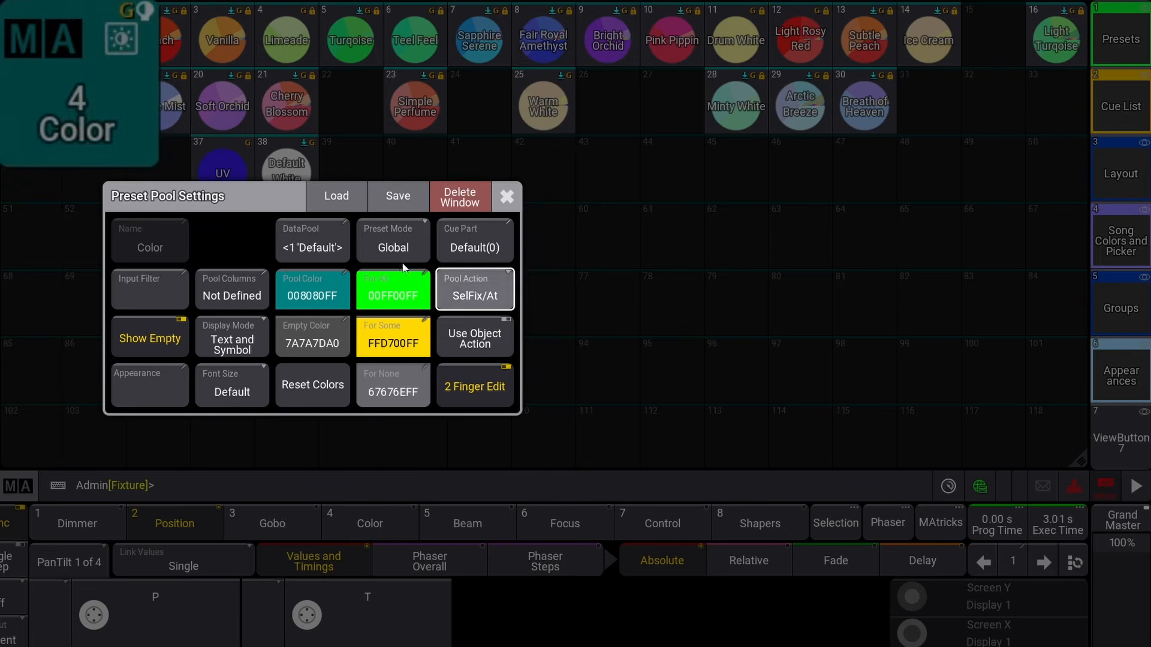
# Cycle the Color pool's Pool Action through its options back to SelFix/At, and review the full list of actions without changing it.
pyautogui.click(476, 293)
pyautogui.click(454, 290)
pyautogui.click(462, 292)
pyautogui.click(469, 285)
pyautogui.click(487, 287)
pyautogui.click(486, 292)
pyautogui.click(487, 287)
pyautogui.click(487, 286)
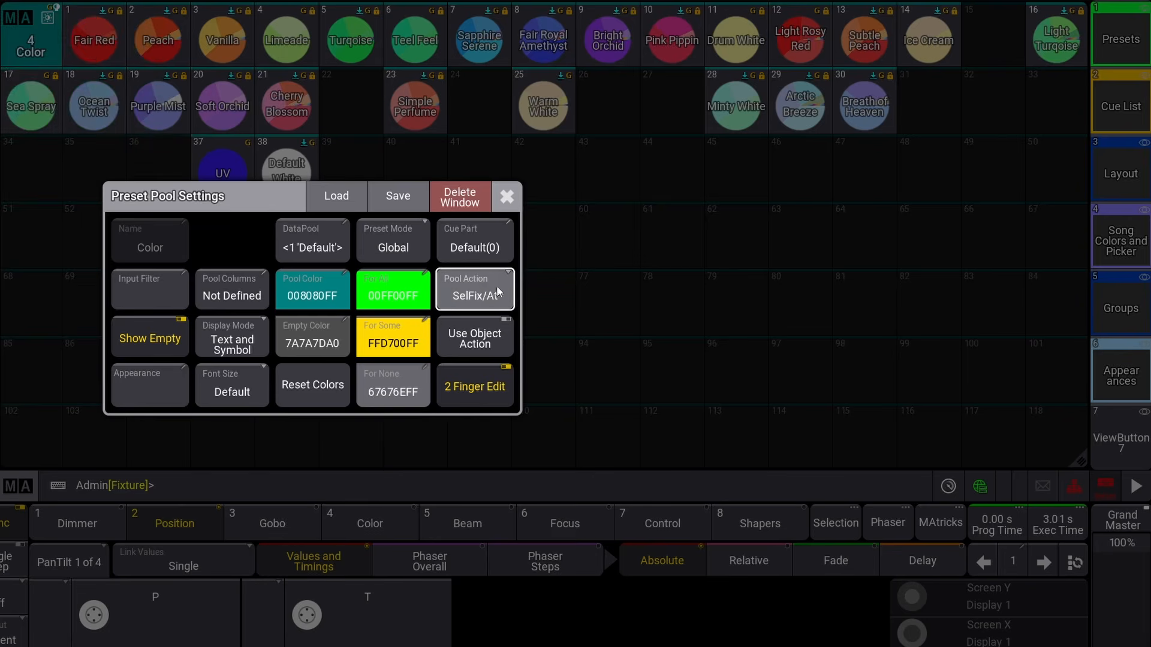
pyautogui.rightClick(486, 286)
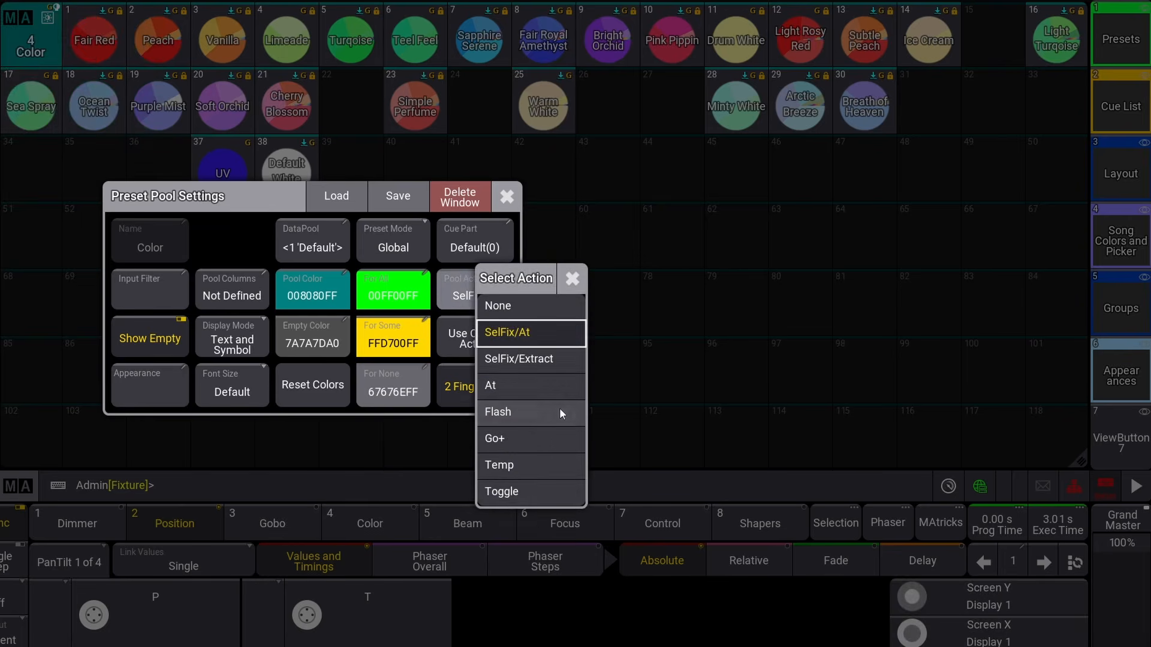
pyautogui.click(584, 279)
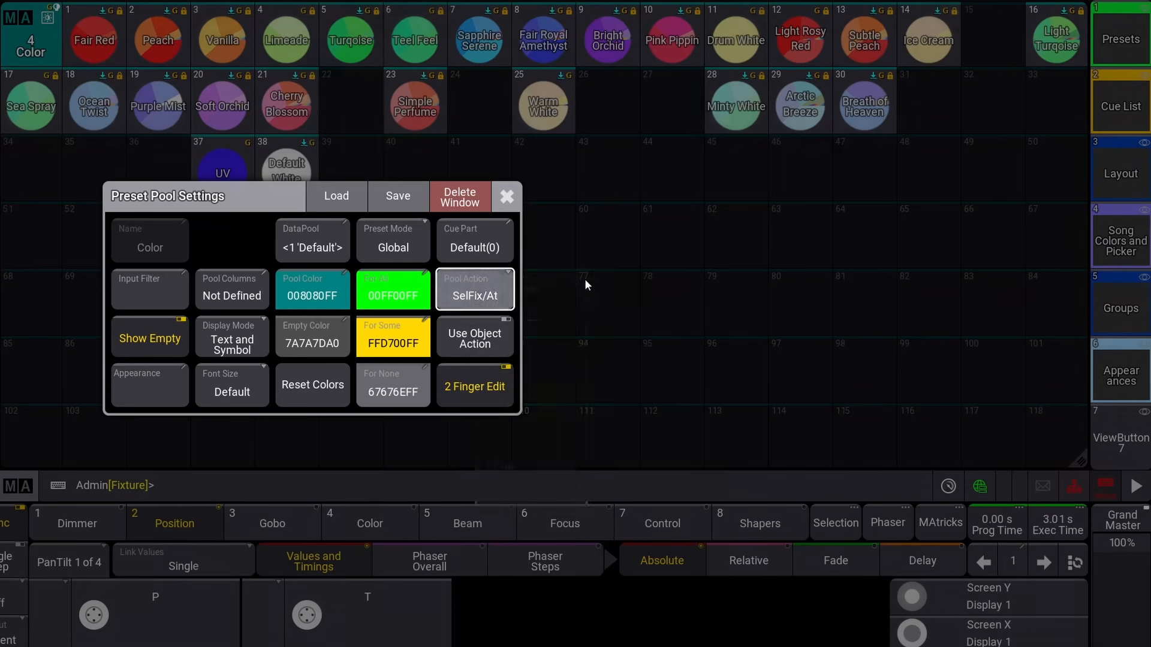
# Toggle 2 Finger Edit off and back on for the Color pool, and close its settings.
pyautogui.click(484, 392)
pyautogui.click(484, 393)
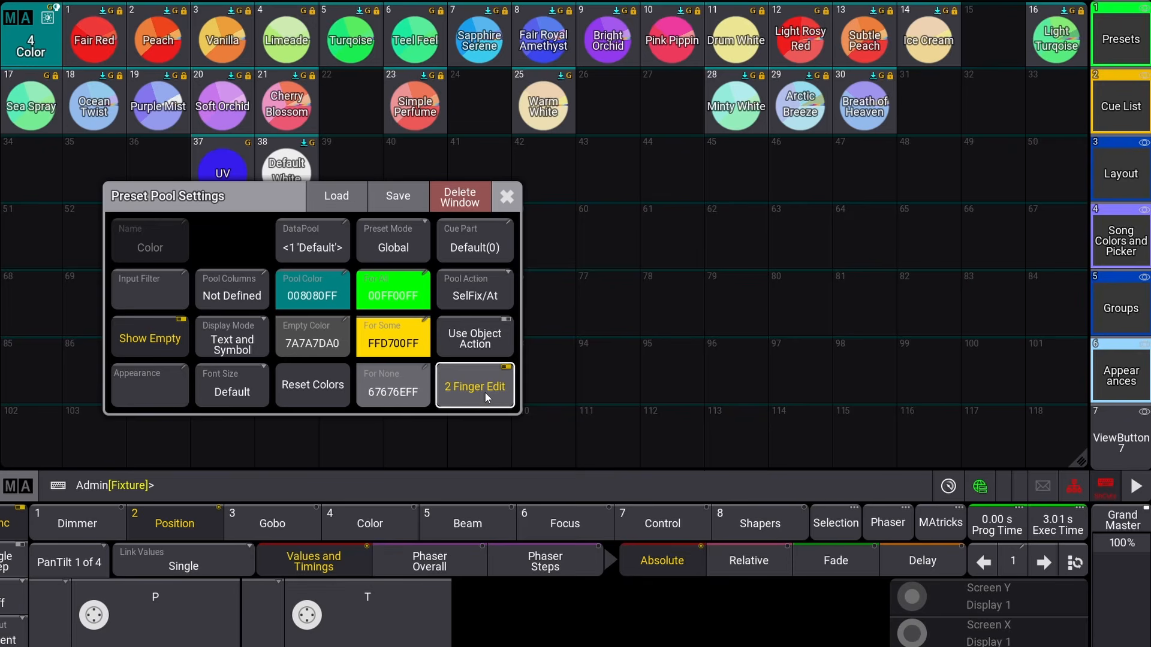
pyautogui.click(507, 197)
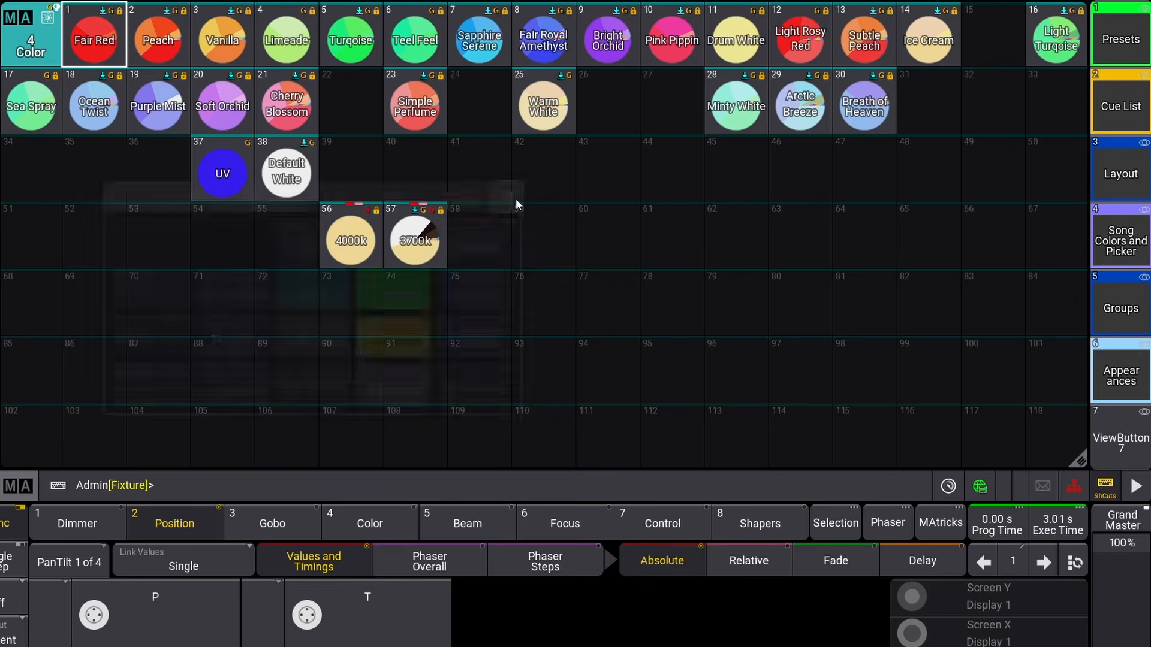
# Reopen the Color pool's settings to look over the available options, and close them without changes.
pyautogui.click(572, 132)
pyautogui.click(33, 30)
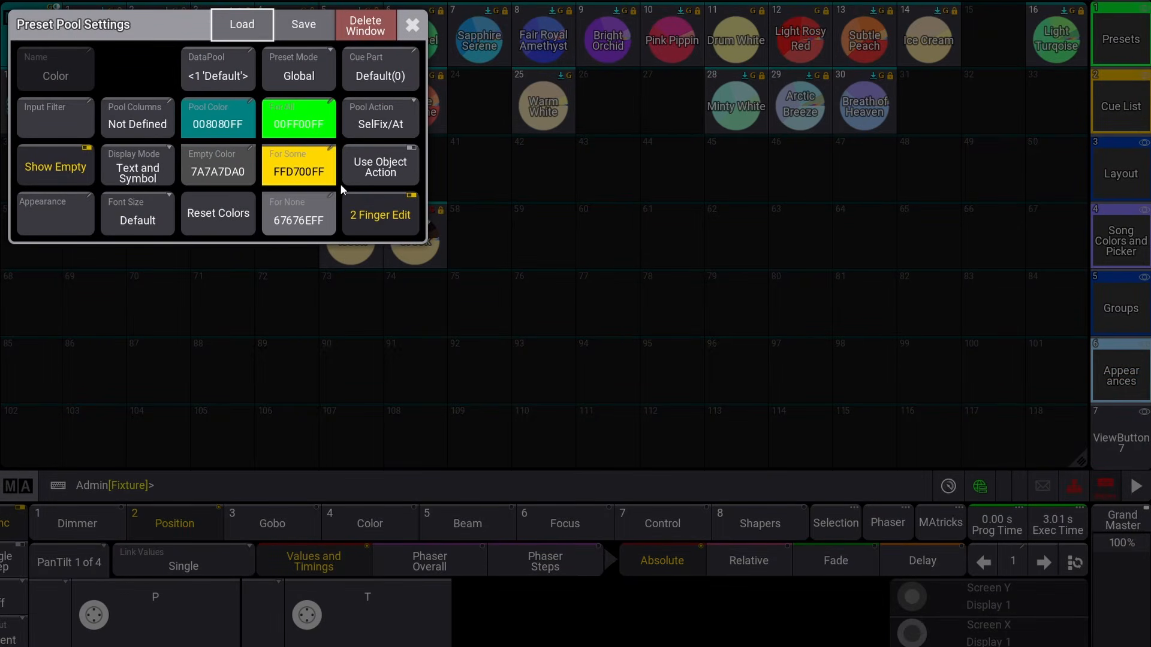
pyautogui.click(411, 25)
pyautogui.click(33, 30)
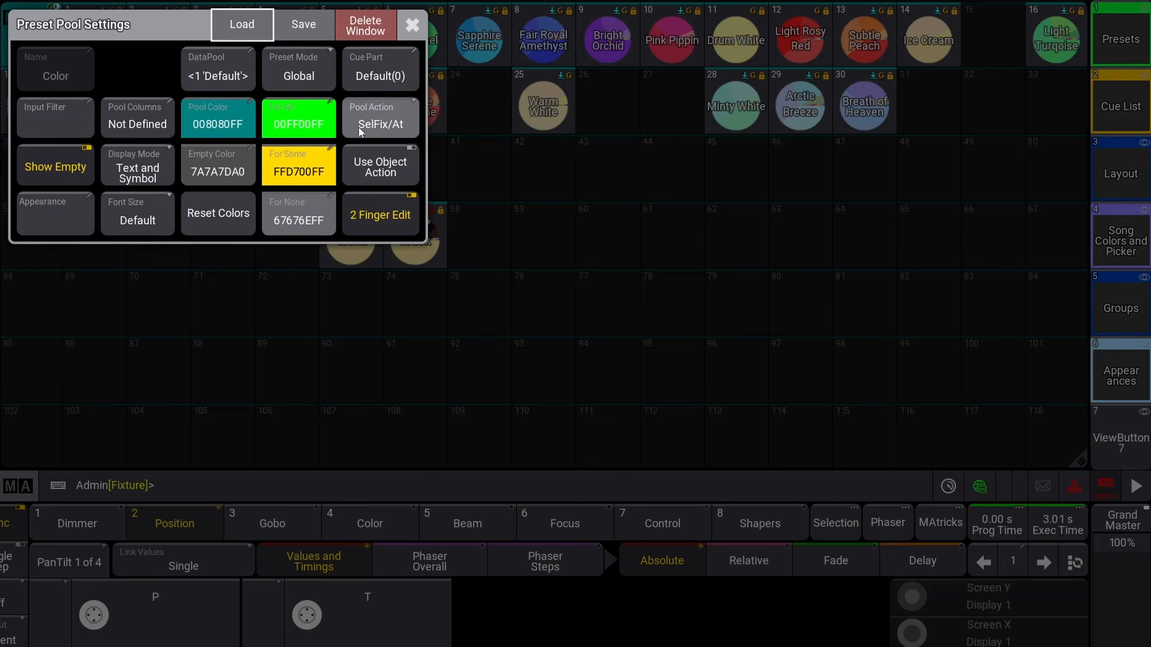
pyautogui.click(412, 24)
# Shrink the Color pool window to eight columns by four rows, and add a second Color preset pool beside it.
pyautogui.moveTo(1078, 461); pyautogui.dragTo(515, 268)
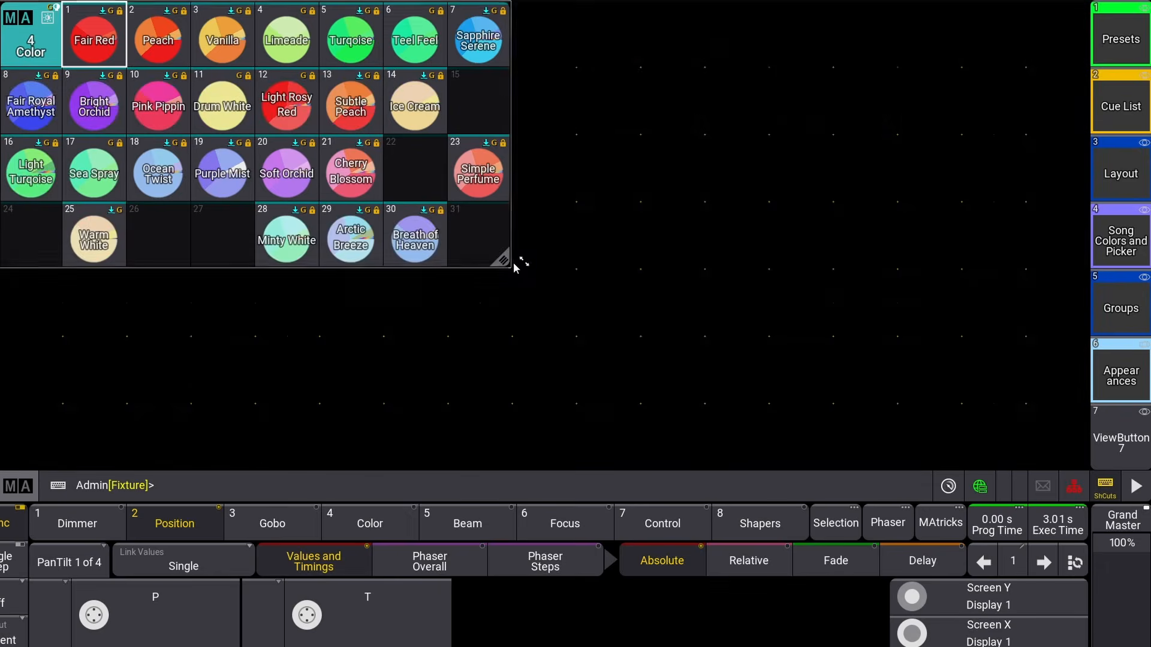
pyautogui.click(524, 14)
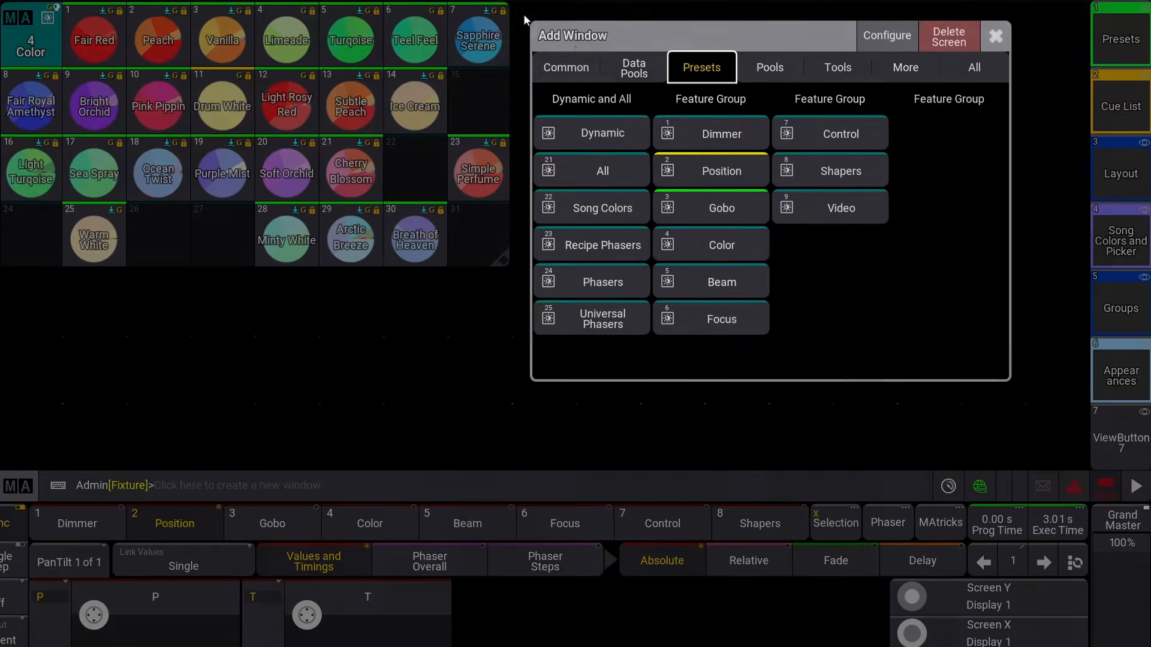
pyautogui.click(707, 246)
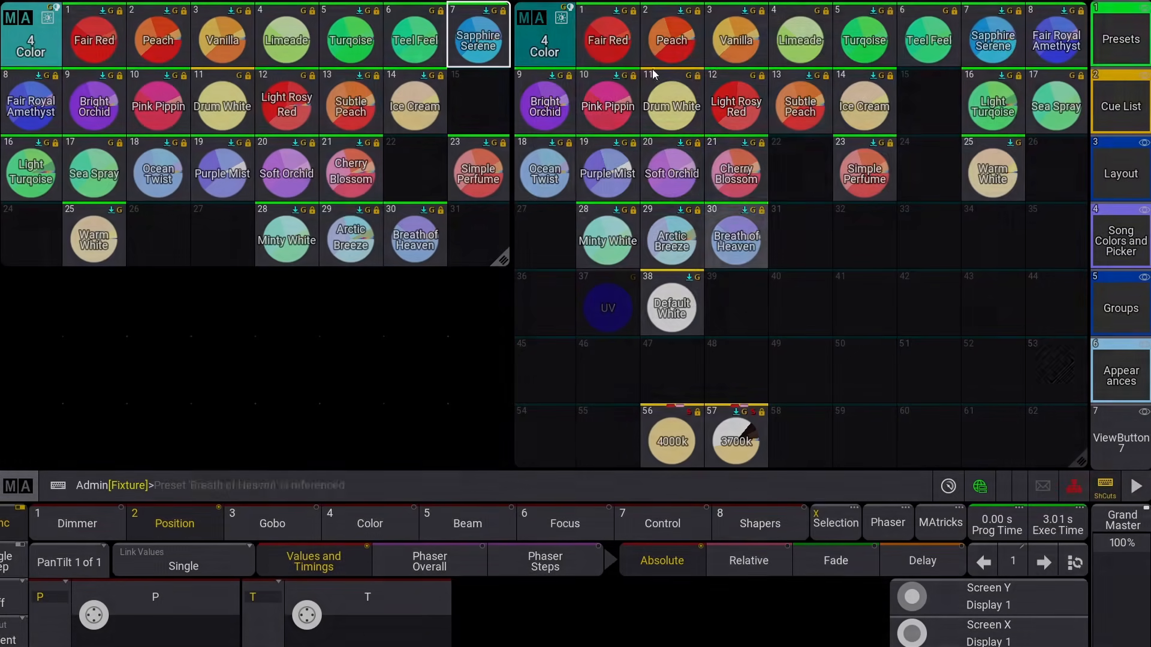
# Set the second Color pool's Pool Color to brown 806147FF, and shrink its window to eight columns by four rows.
pyautogui.click(561, 17)
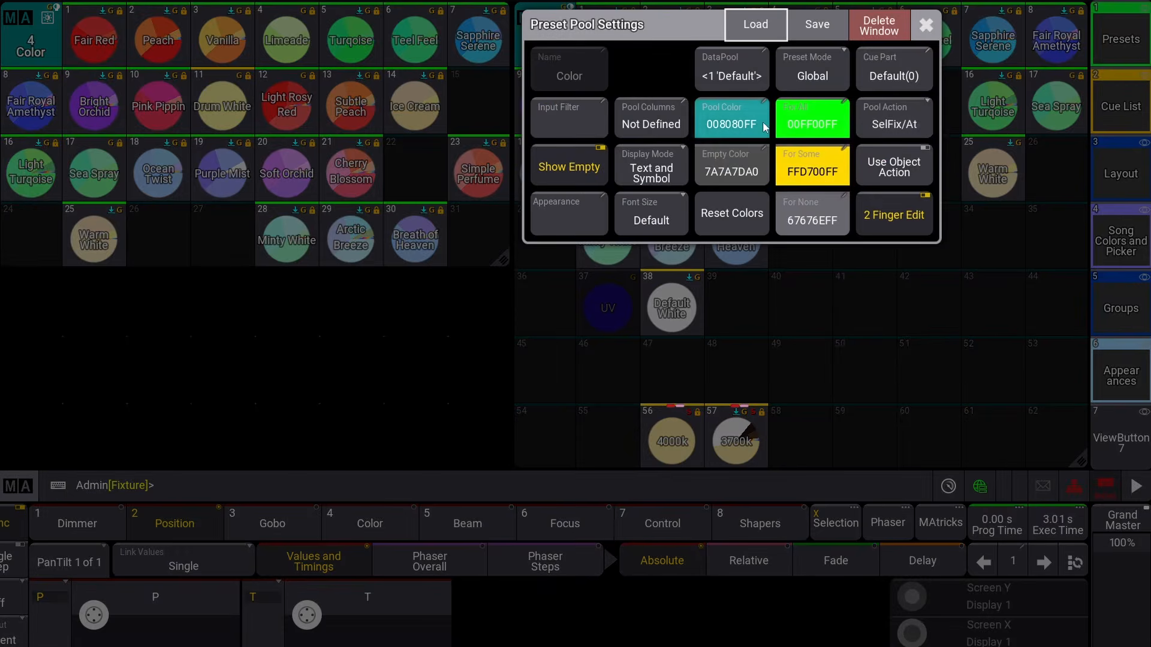
pyautogui.click(764, 127)
pyautogui.click(891, 224)
pyautogui.click(1064, 142)
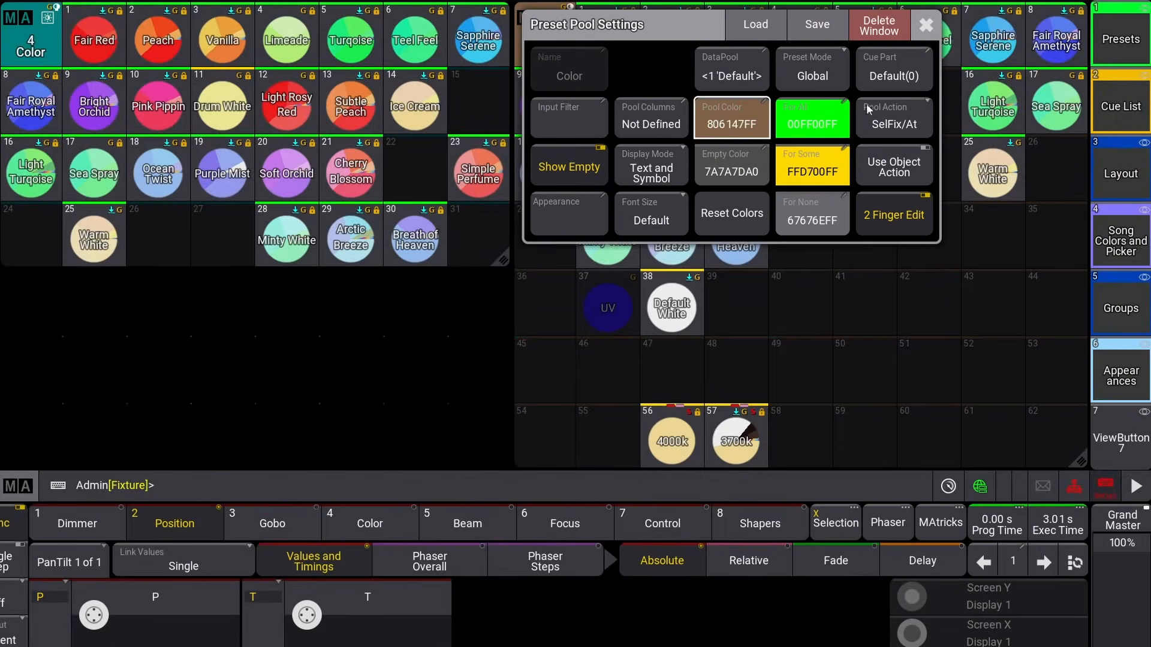
pyautogui.click(926, 30)
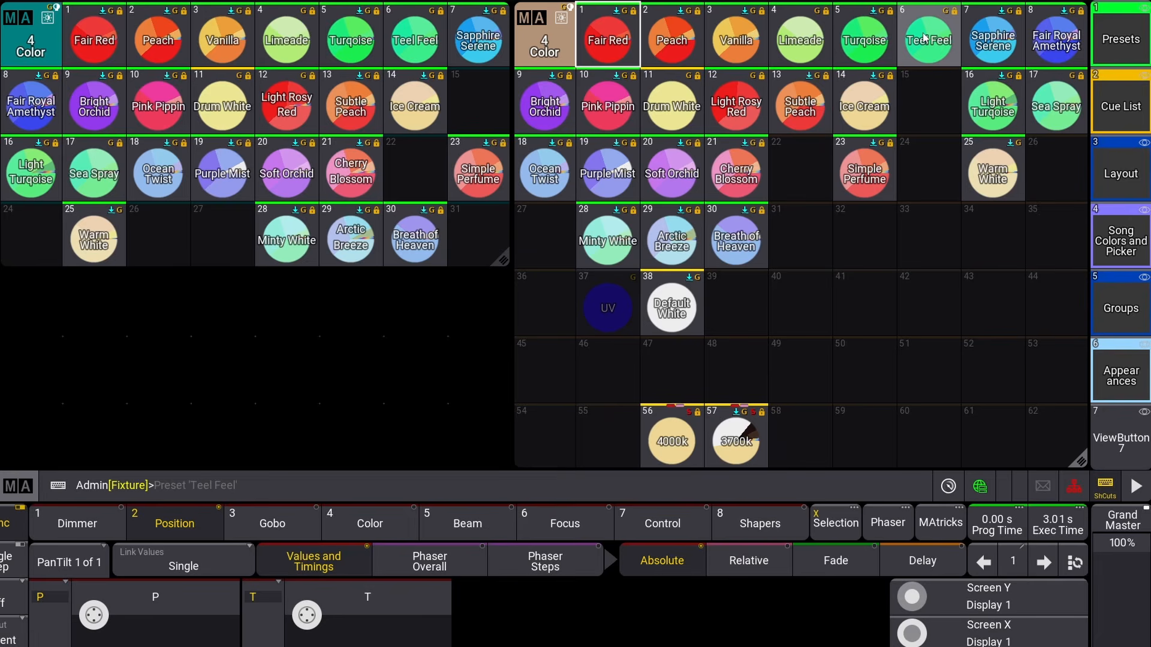
pyautogui.moveTo(1077, 464); pyautogui.dragTo(1062, 274)
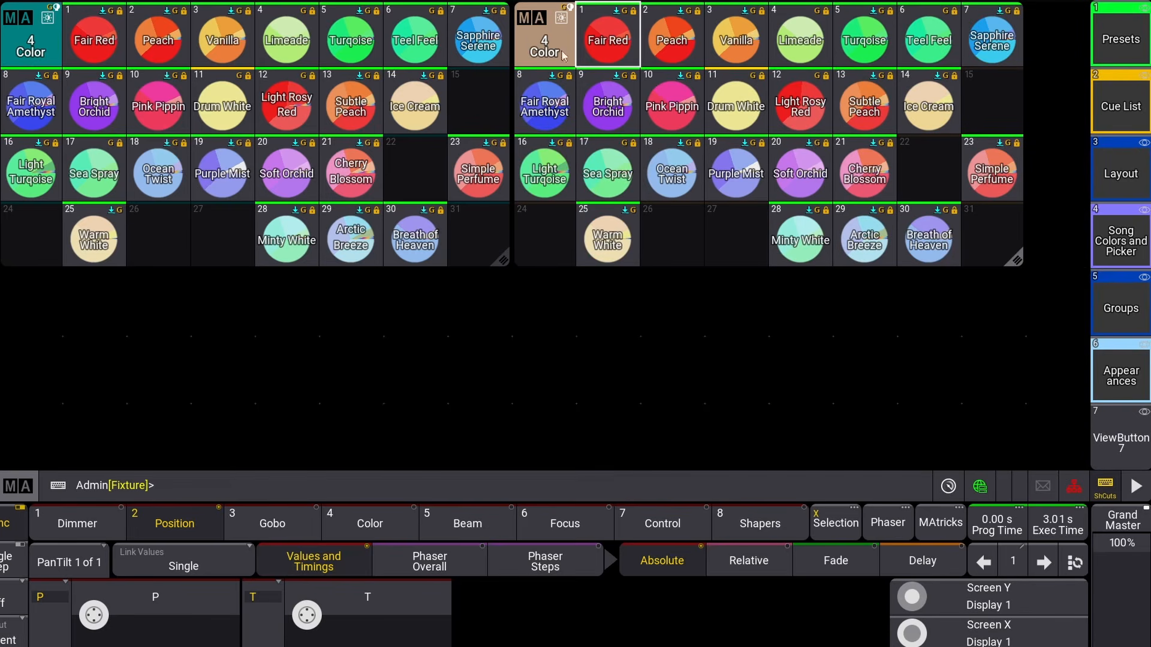
# Delete the second, brown Color pool window.
pyautogui.click(537, 21)
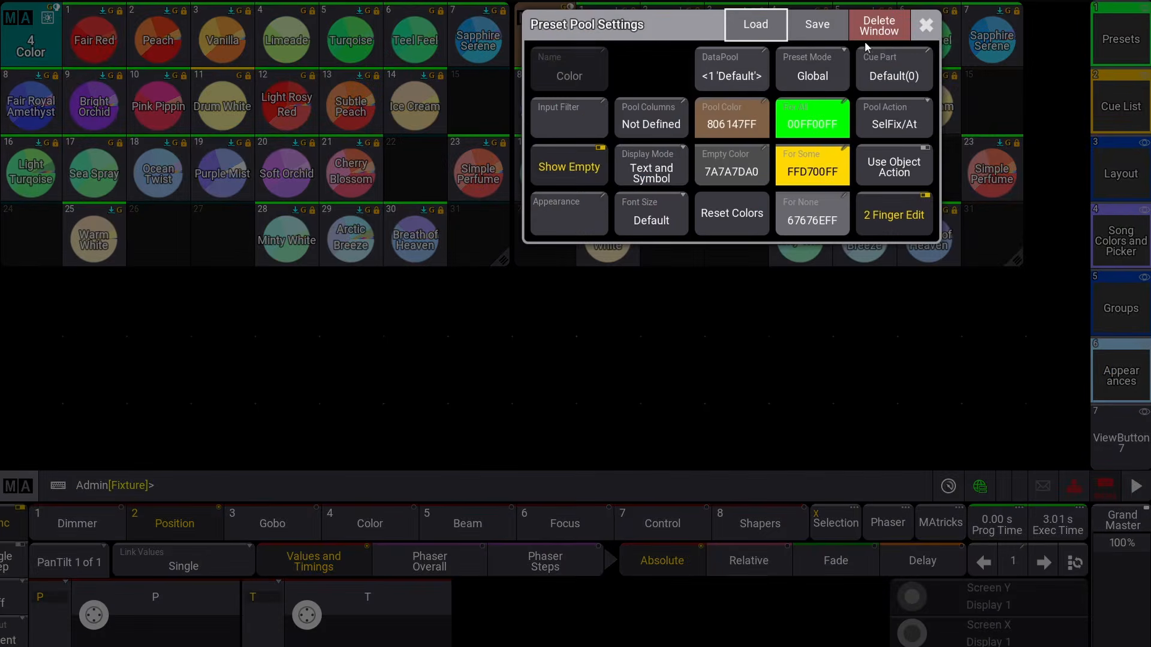
pyautogui.click(886, 19)
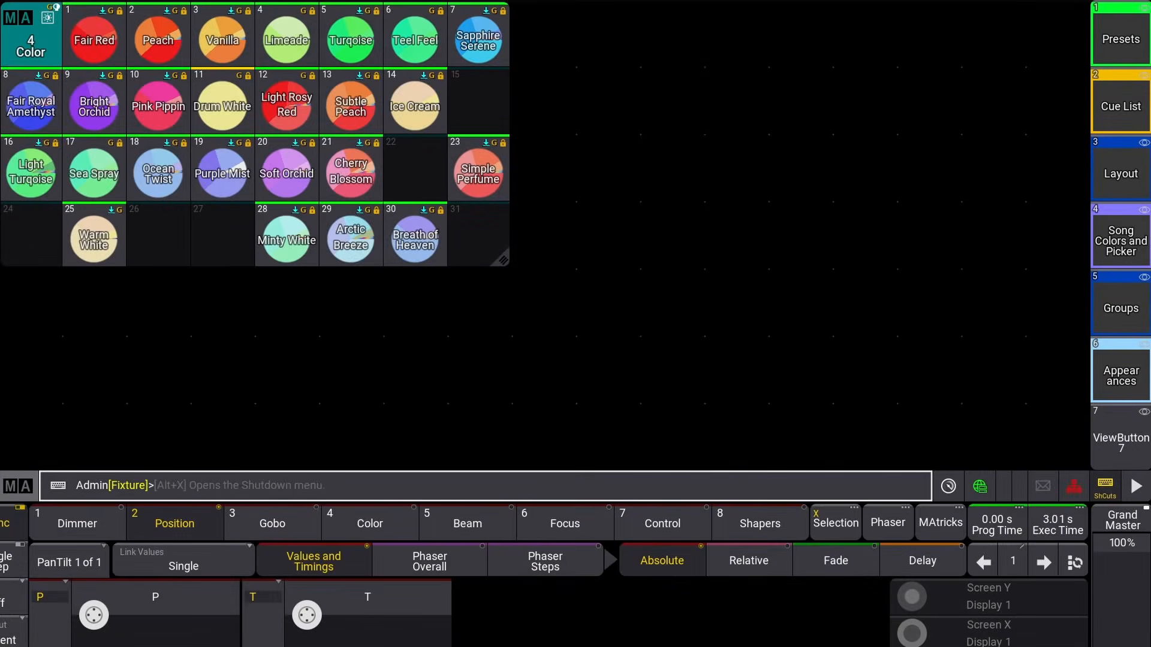